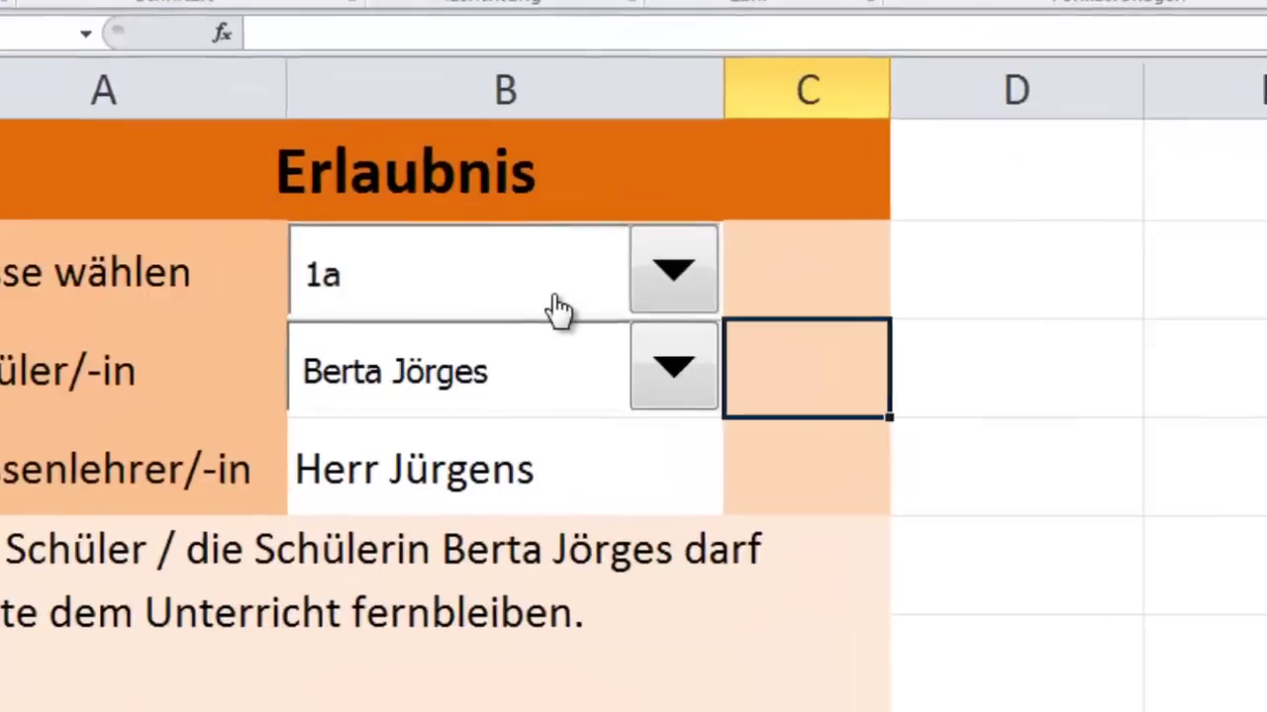
Try class 1b in the class combo box and pick a couple of its students.
left_click(424, 302)
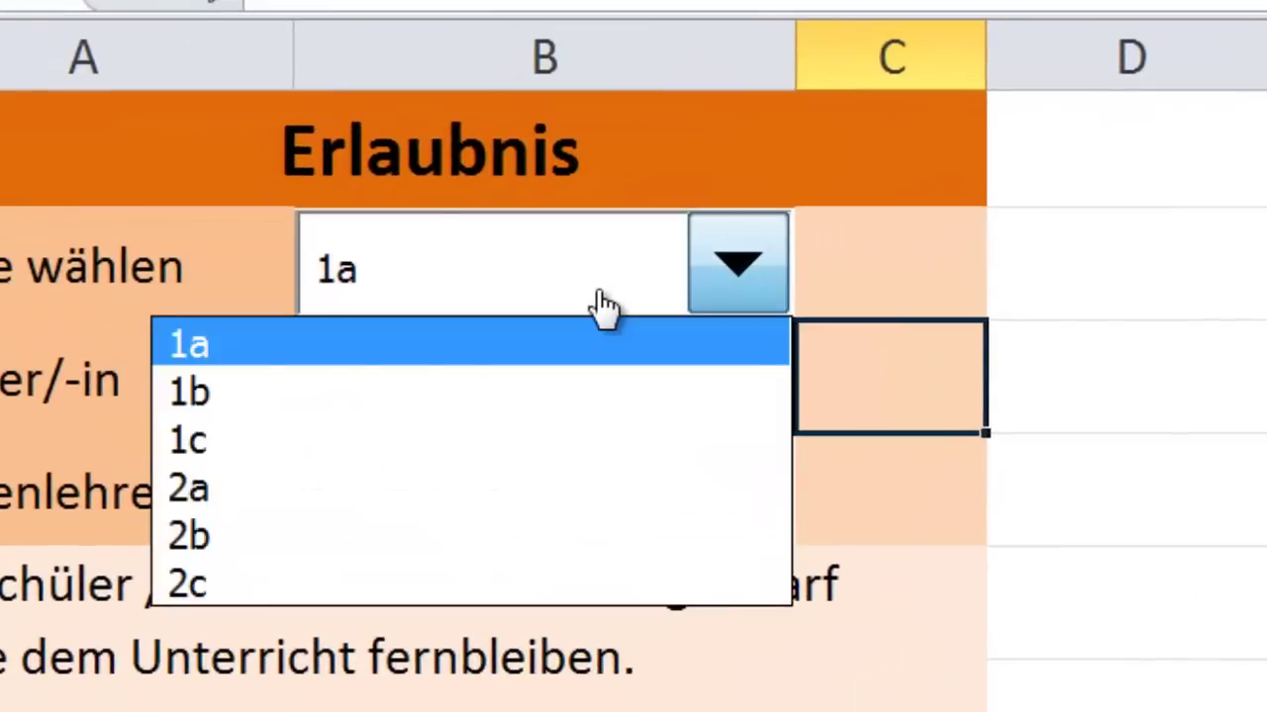
left_click(522, 401)
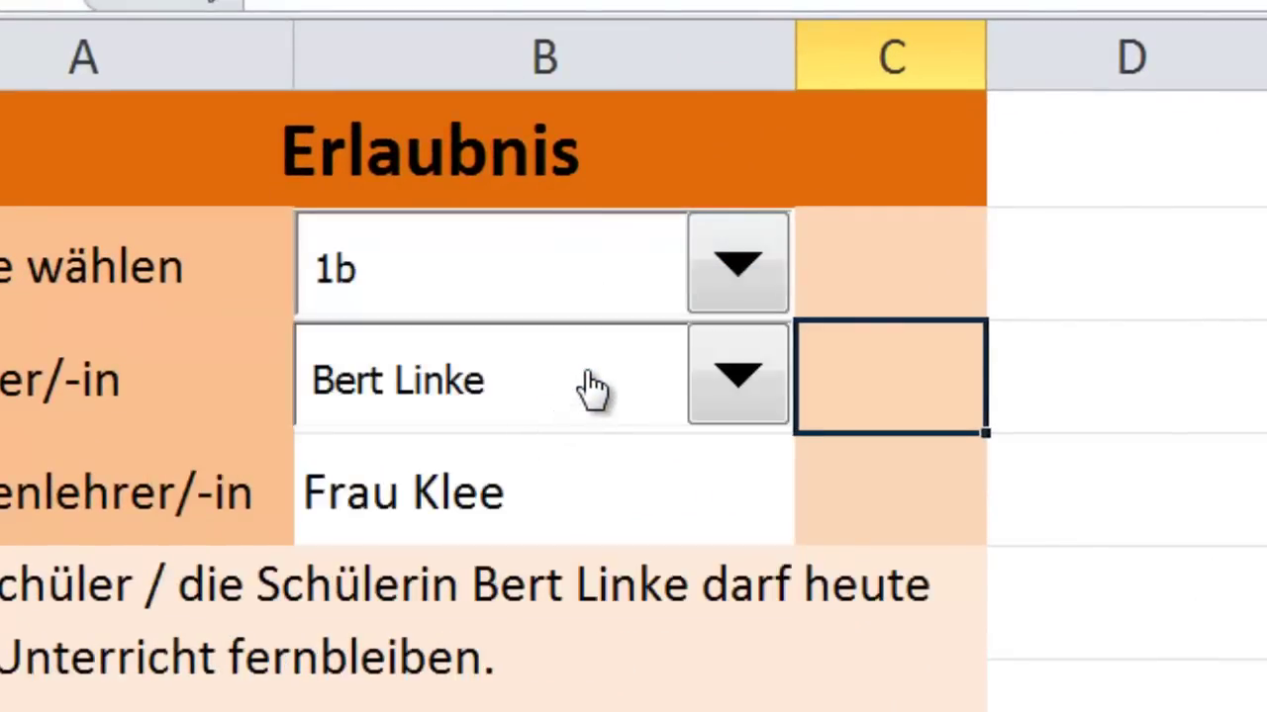
left_click(732, 376)
left_click(547, 505)
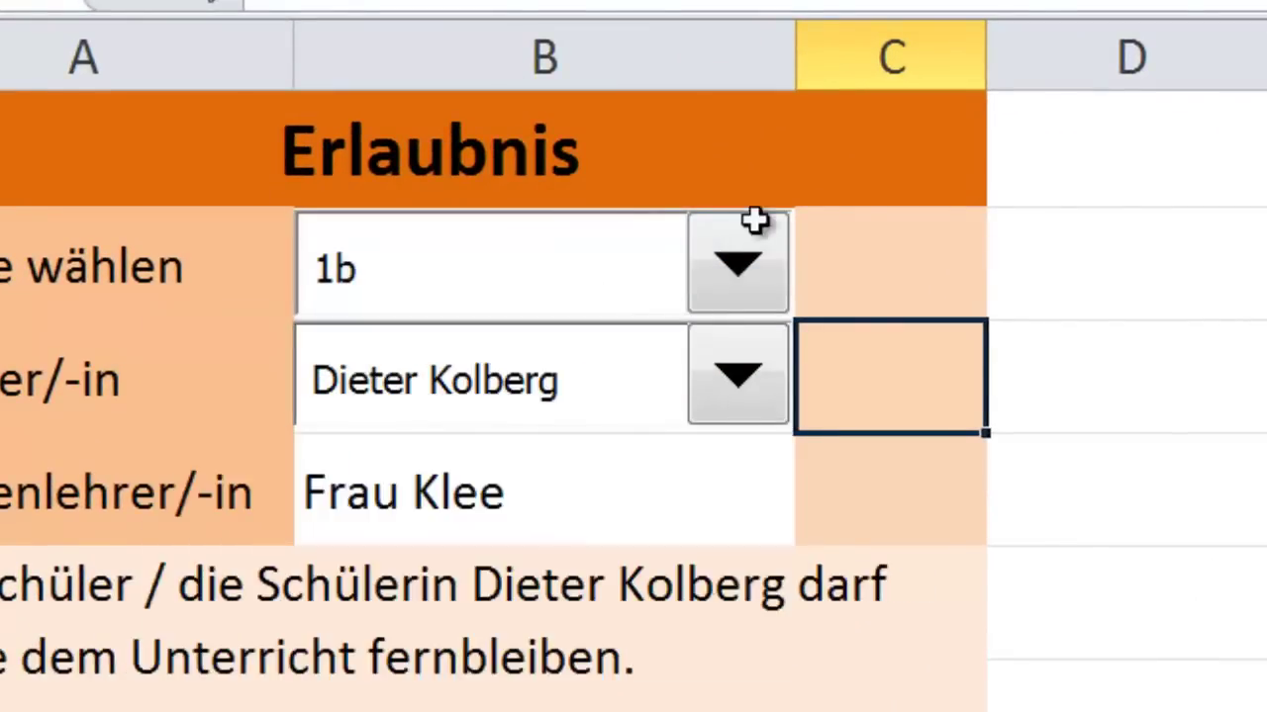
Select the class combo box, move and enlarge it, then fit it back into cell B2.
right_click(579, 282)
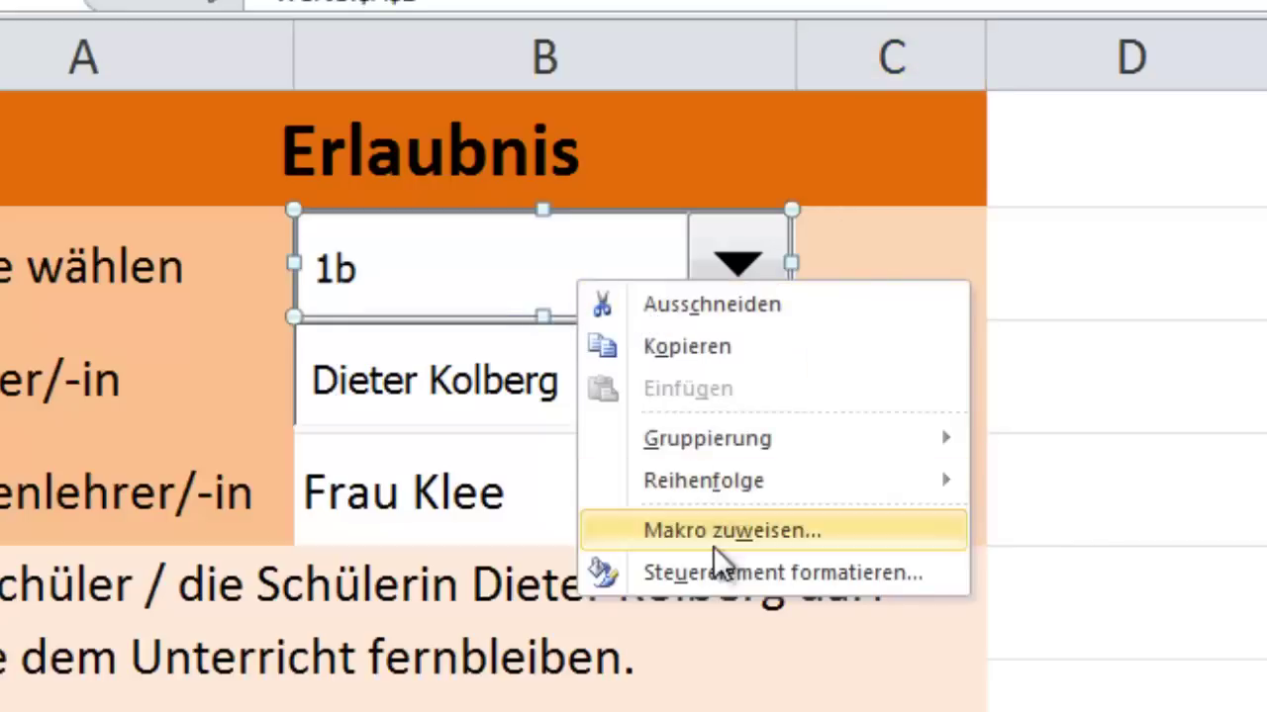
left_click(732, 210)
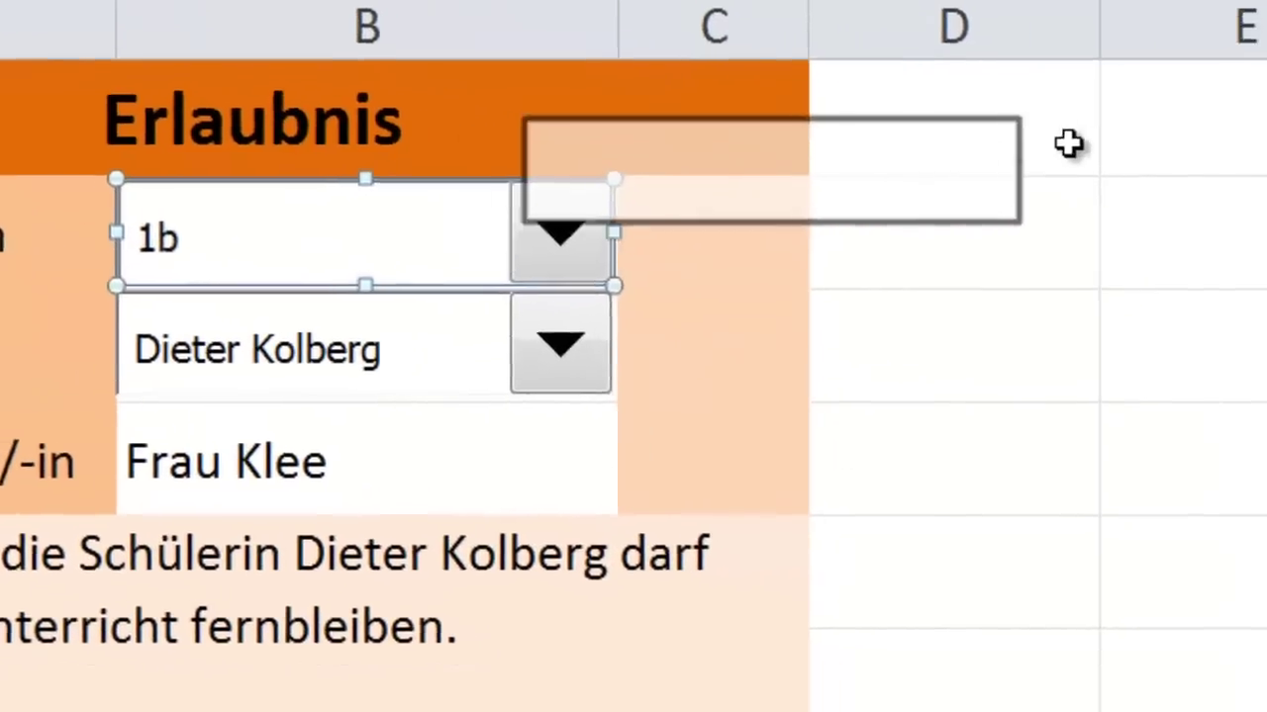
left_click_drag(797, 230, 928, 119)
left_click_drag(935, 225, 1148, 454)
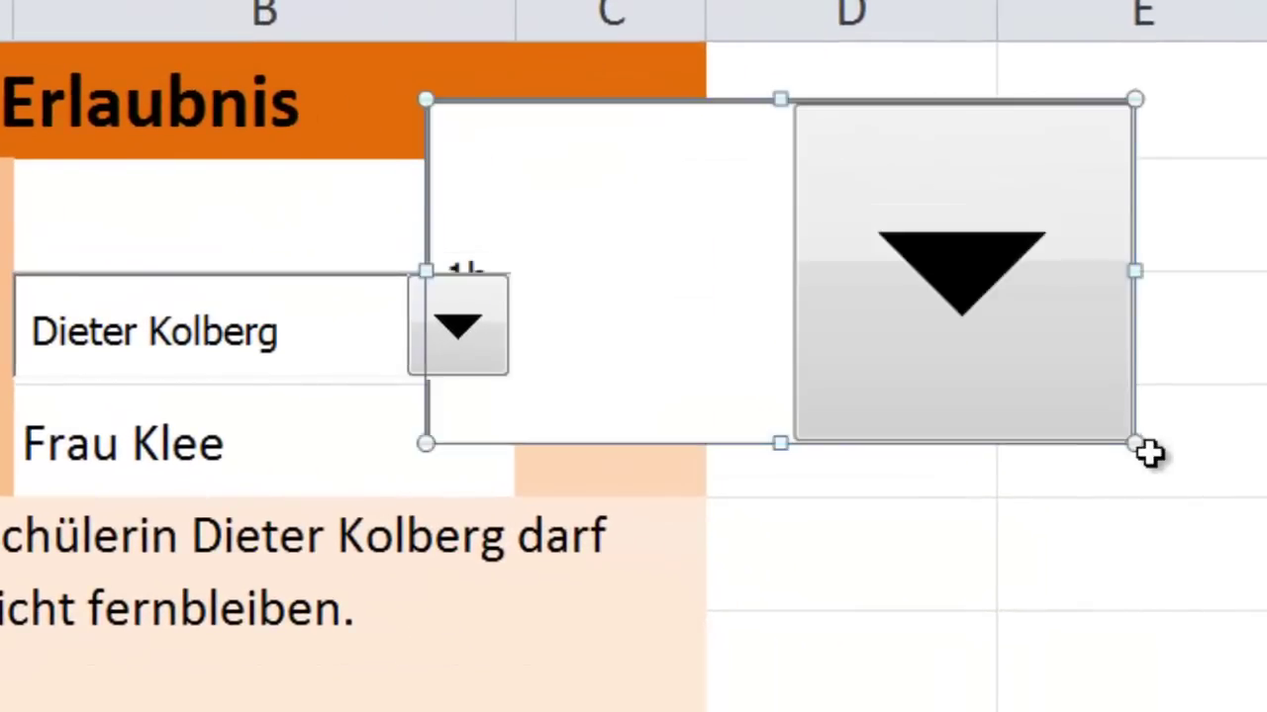
left_click_drag(1138, 272, 1266, 272)
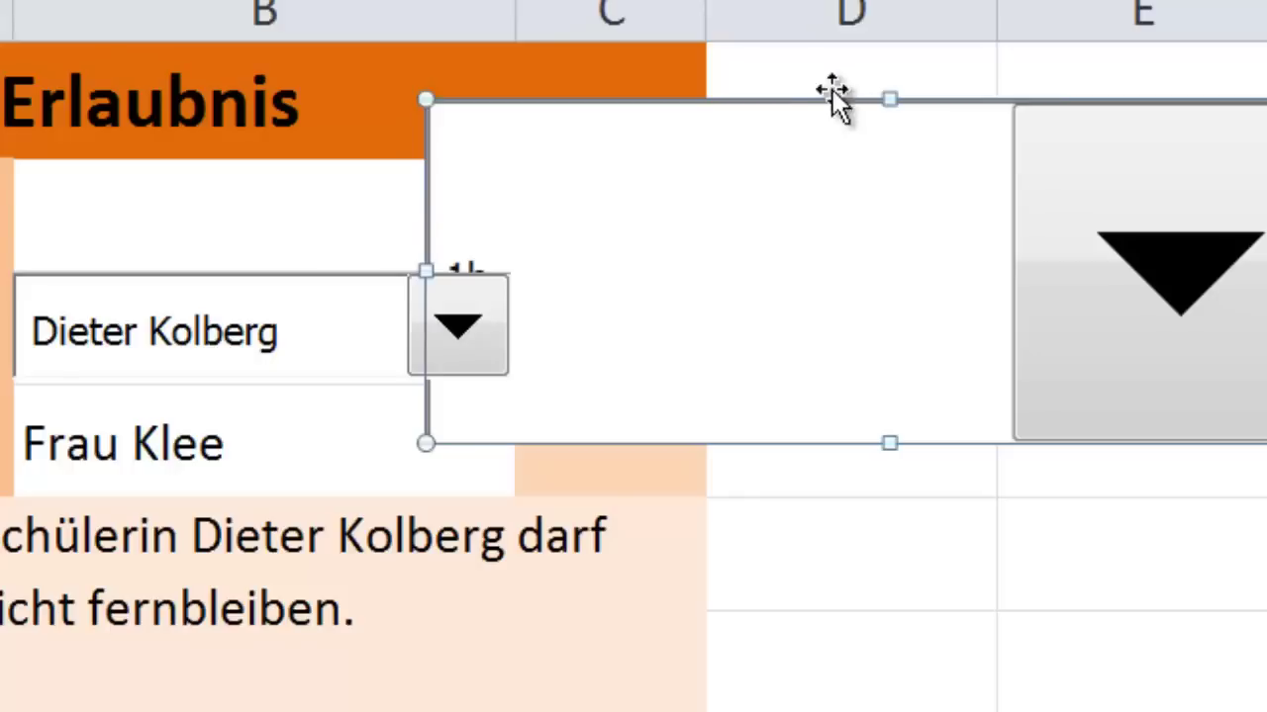
left_click_drag(832, 89, 792, 56)
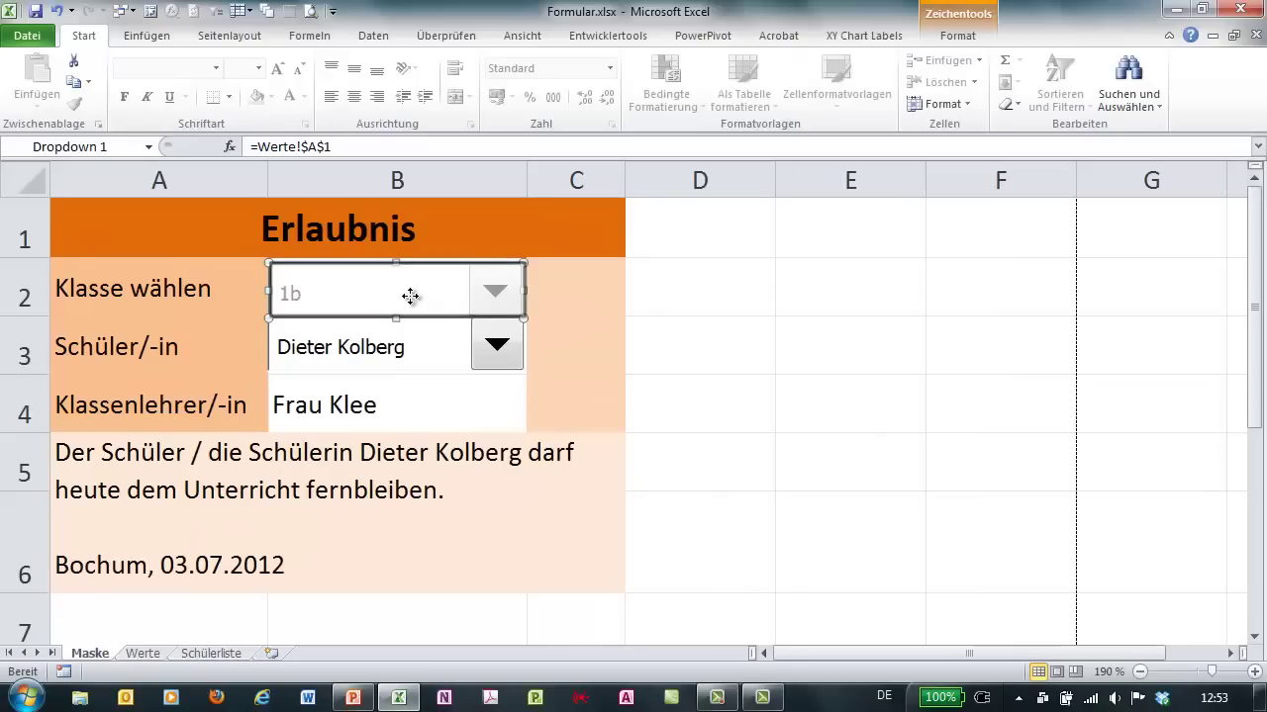
Deselect the combo box and switch the form back to class 1a.
left_click(605, 323)
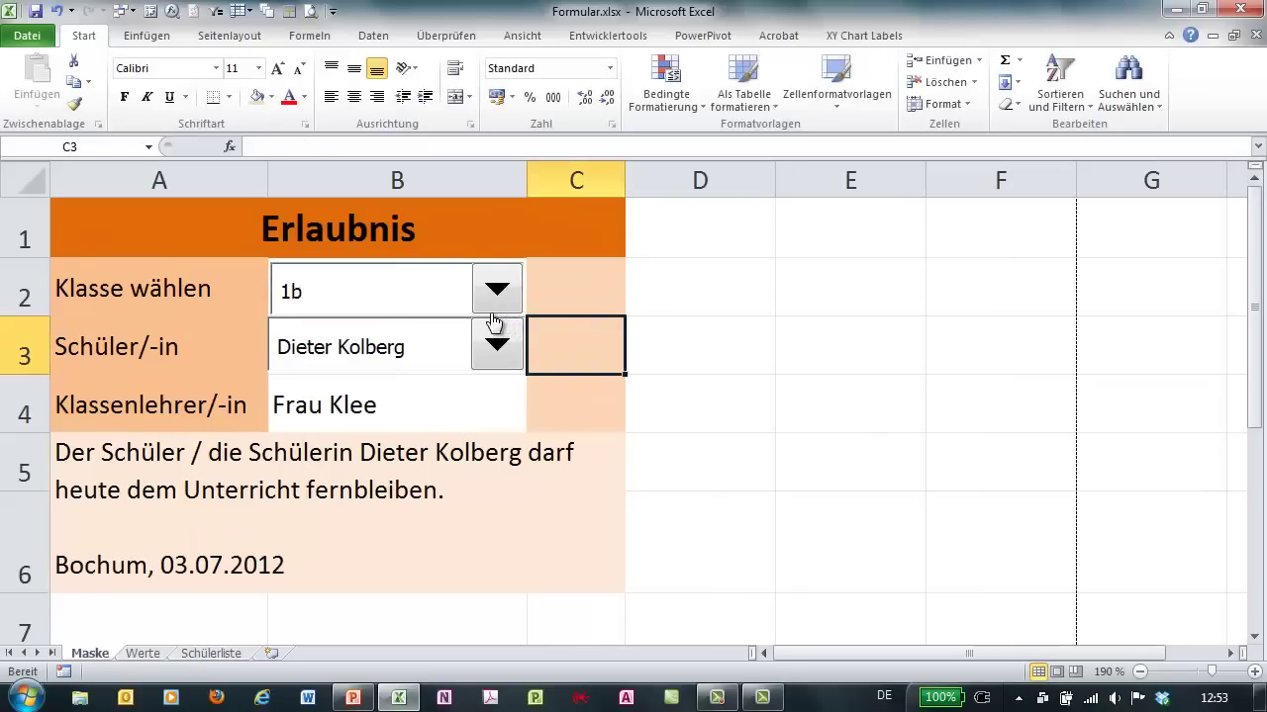
left_click(281, 274)
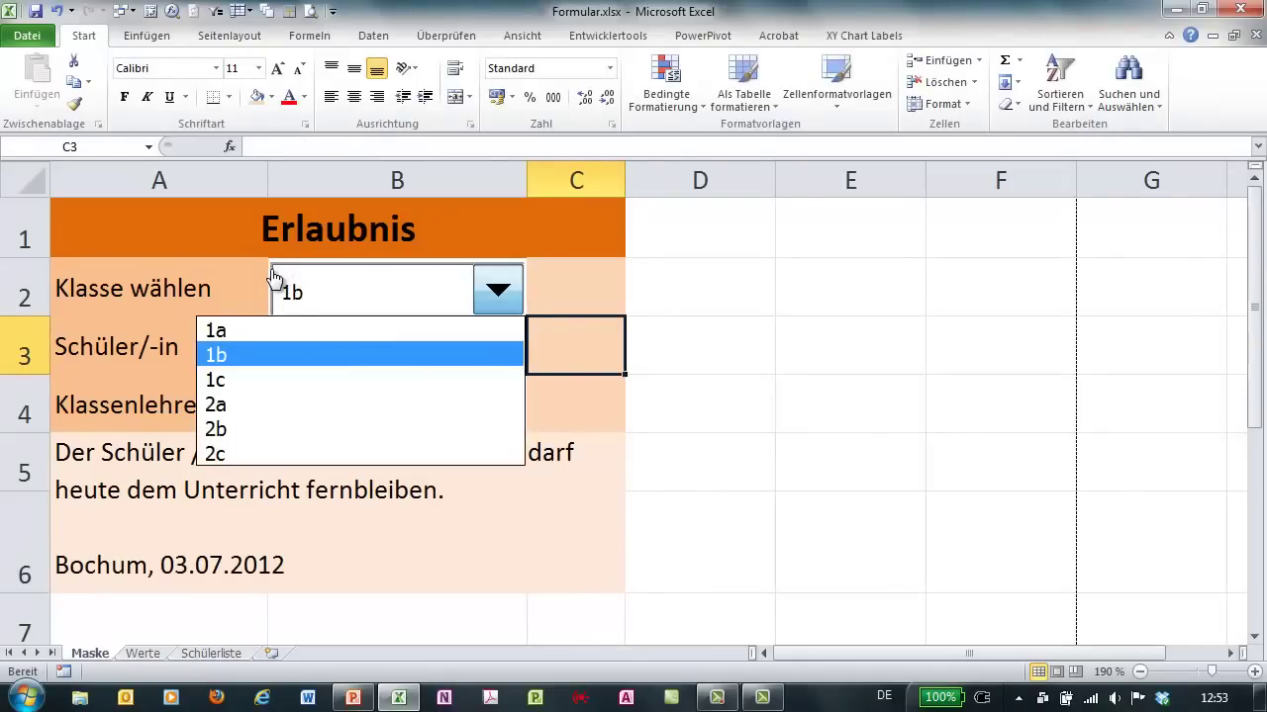
left_click(307, 331)
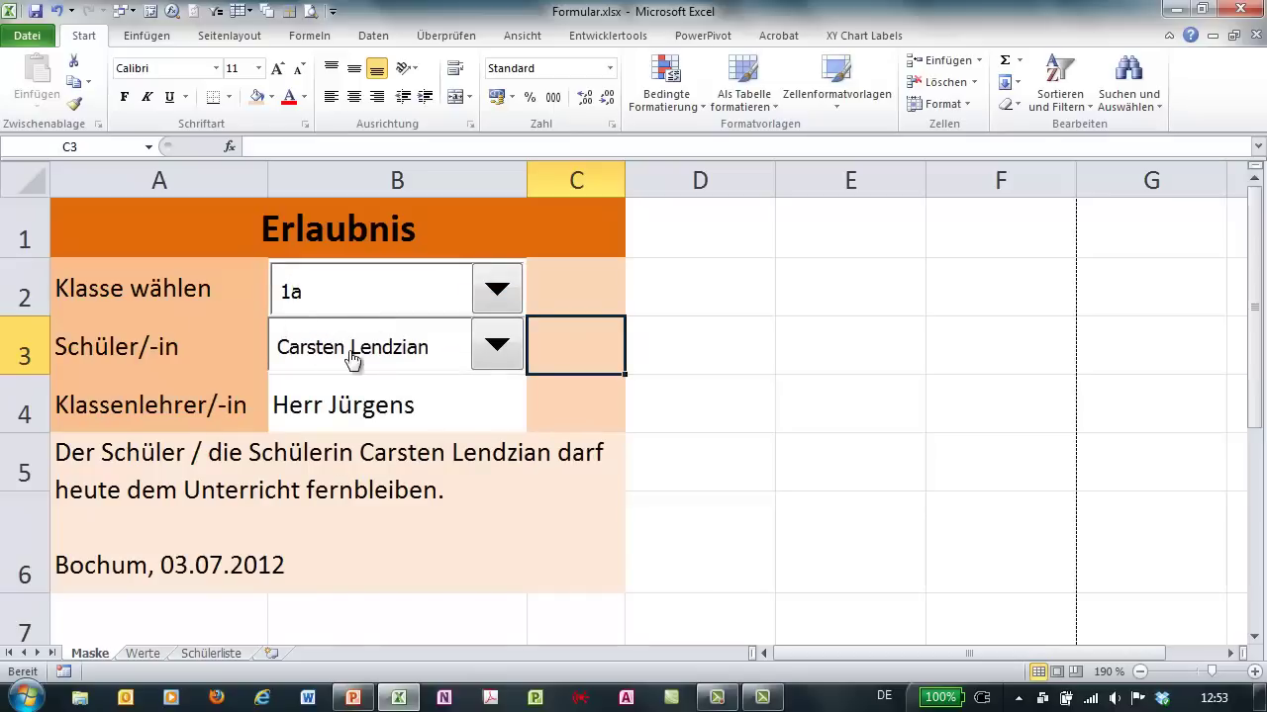
On the Werte sheet, inspect the class entries 1a–2a and their teachers in column B.
left_click(145, 657)
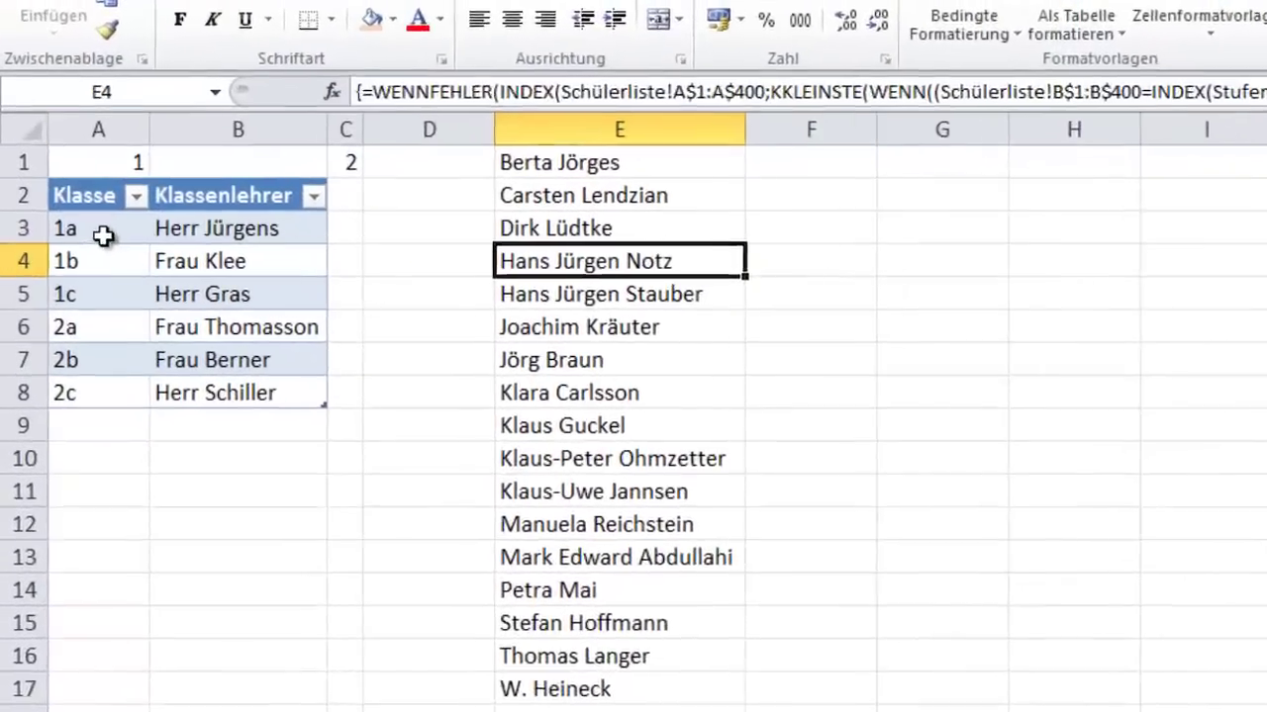
left_click_drag(79, 240, 70, 354)
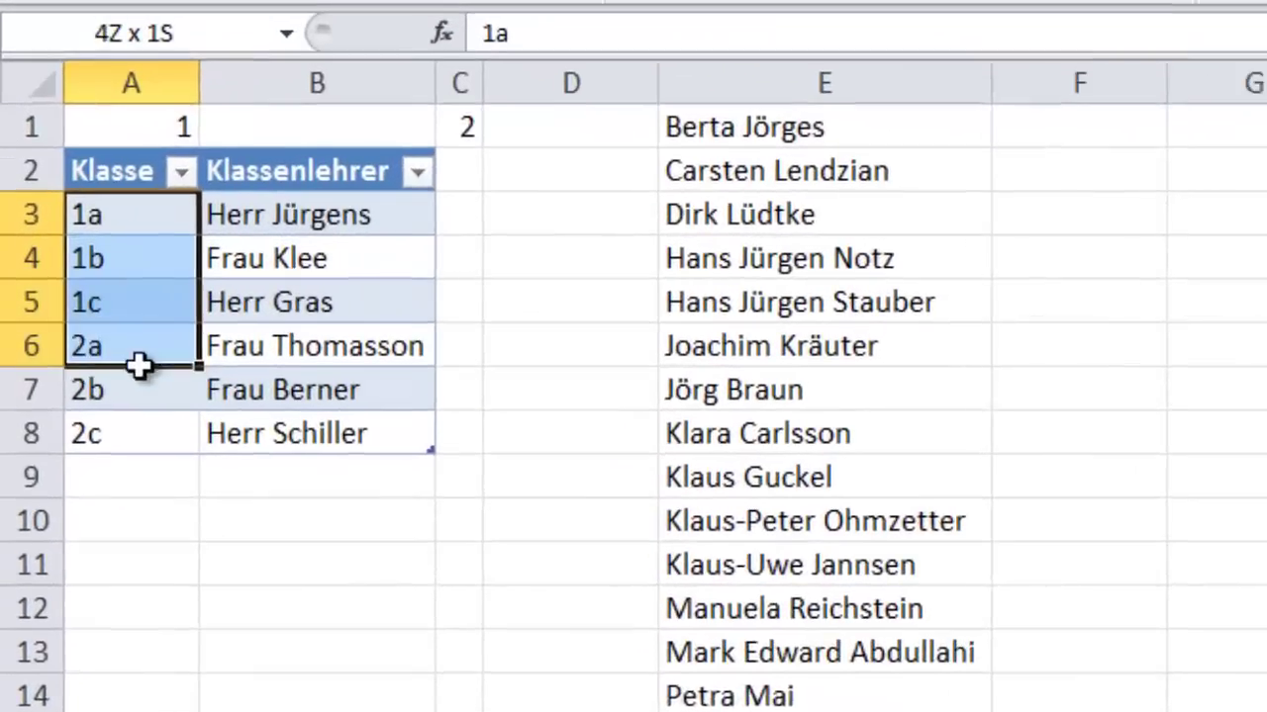
mouse_move(243, 223)
left_mouse_down()
mouse_move(263, 254)
mouse_move(268, 405)
left_mouse_up()
left_click(148, 265)
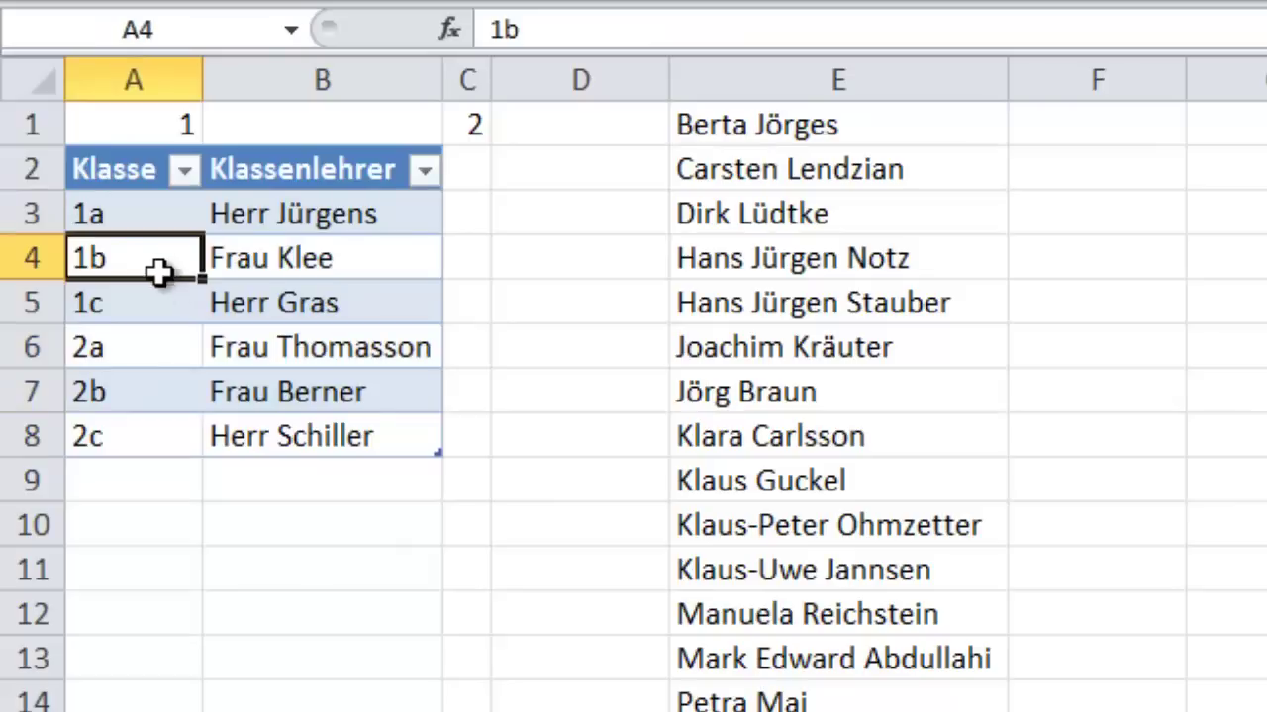
left_click(220, 265)
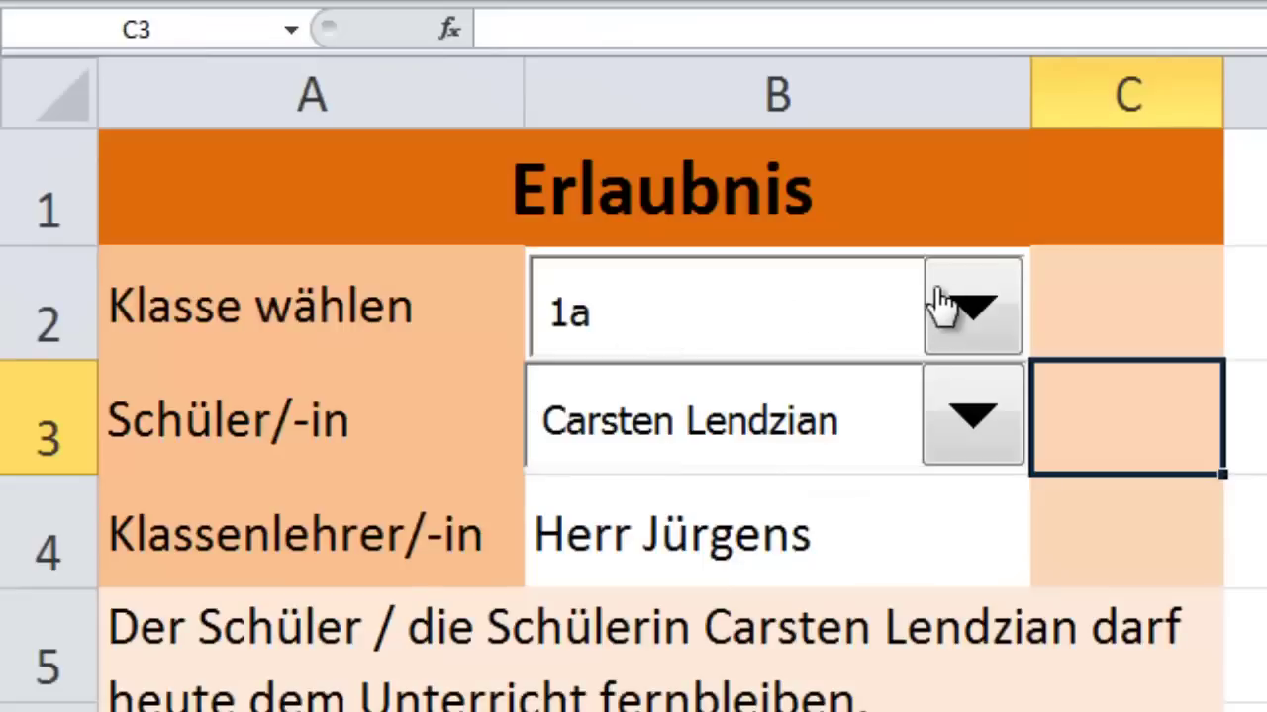
Choose class 1b on the form and inspect the teacher formula in B4.
left_click(941, 305)
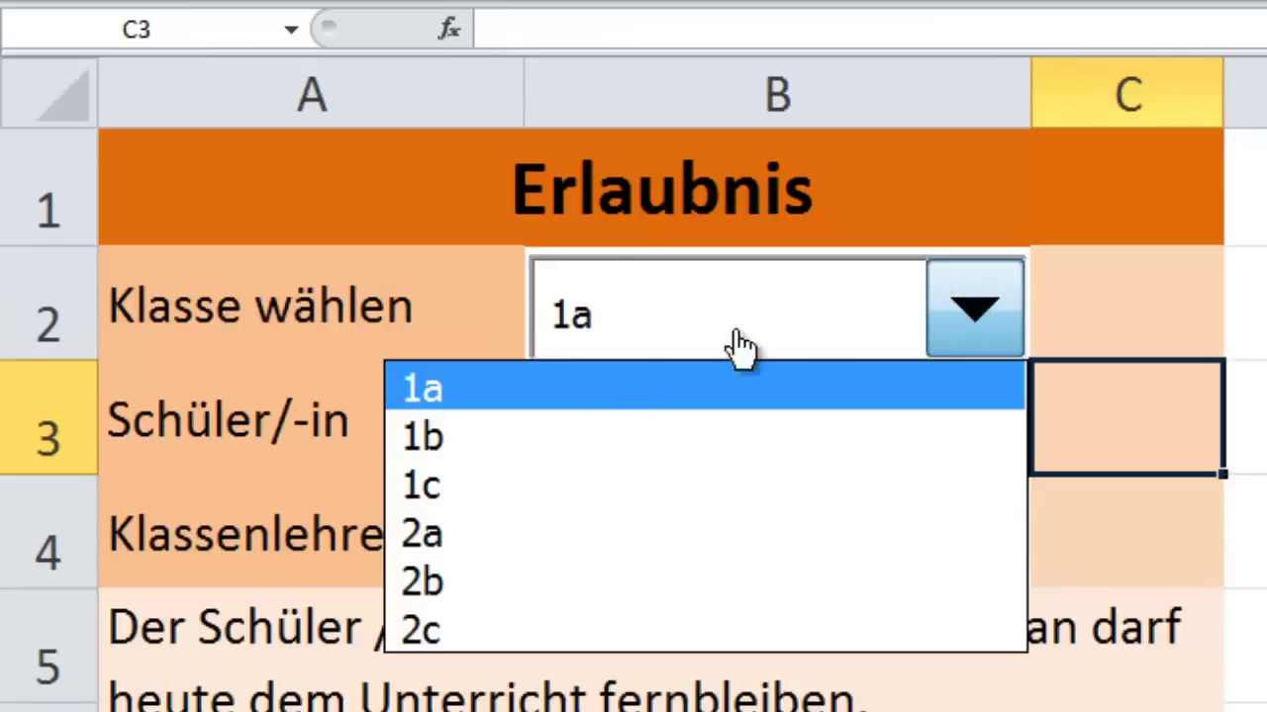
left_click(543, 451)
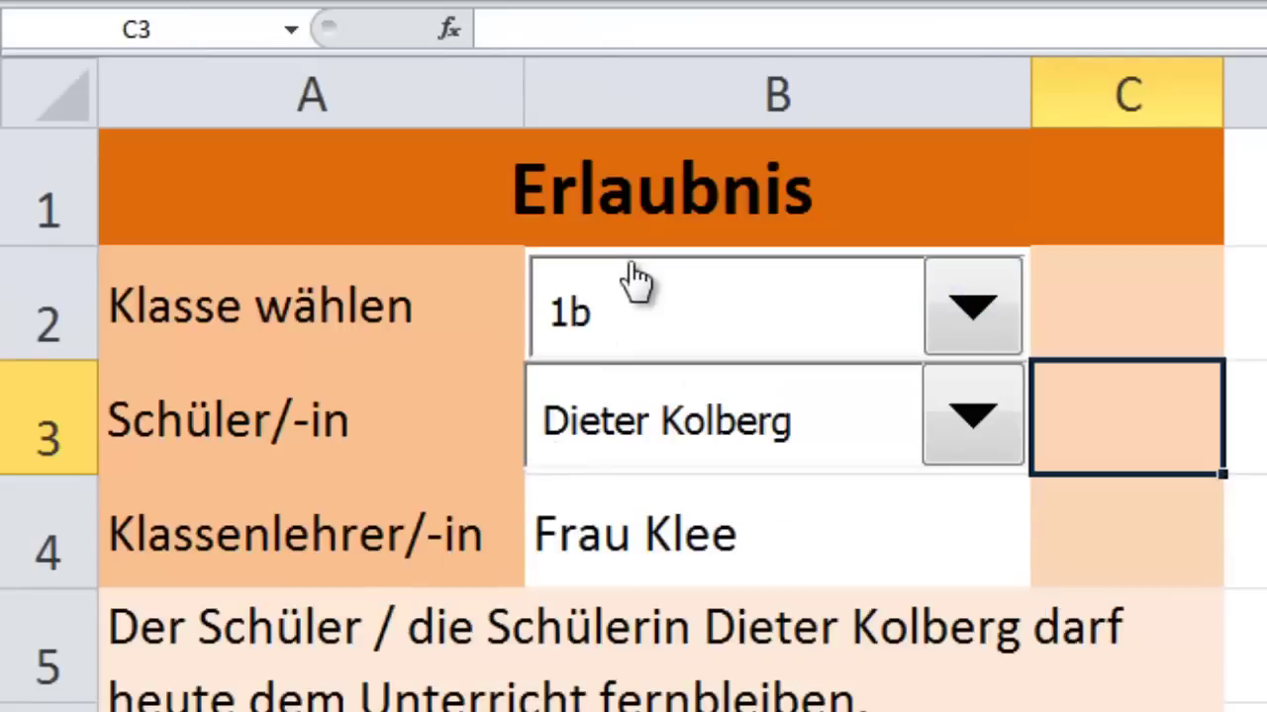
left_click(638, 489)
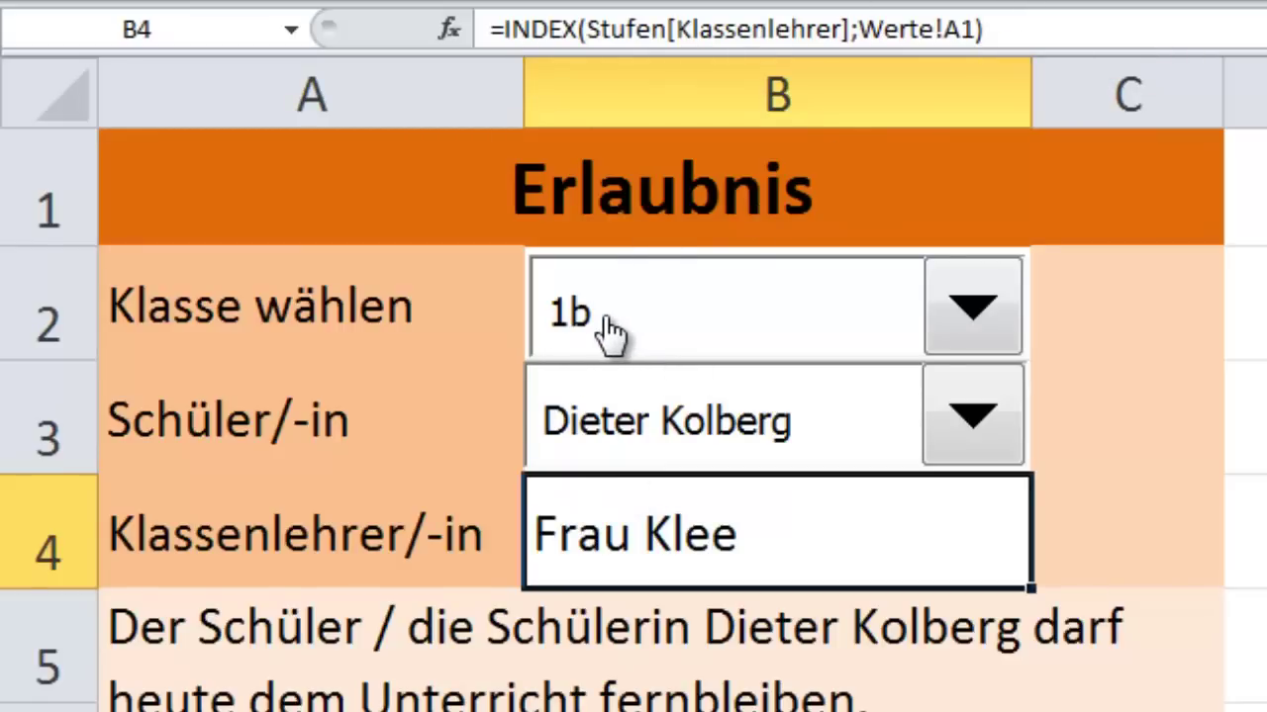
Browse the student list, set the class back to 1a and check its students.
left_click(965, 424)
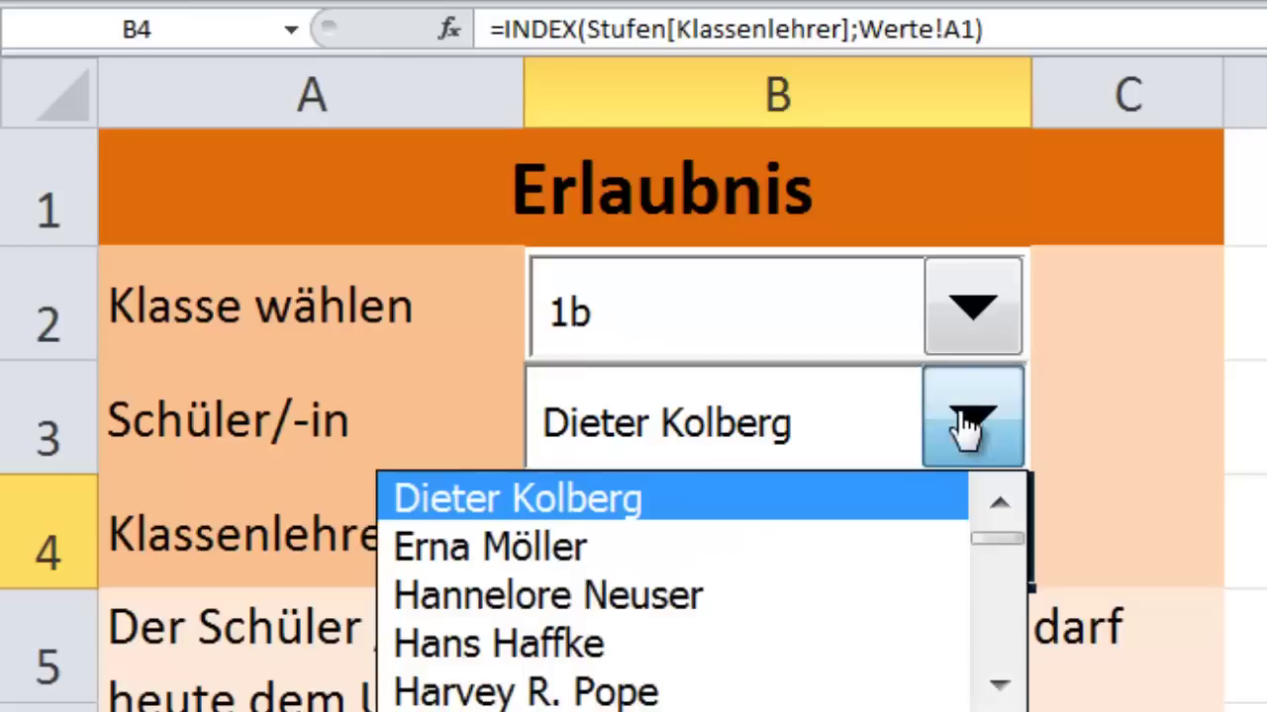
scroll(934, 535, "up", 1)
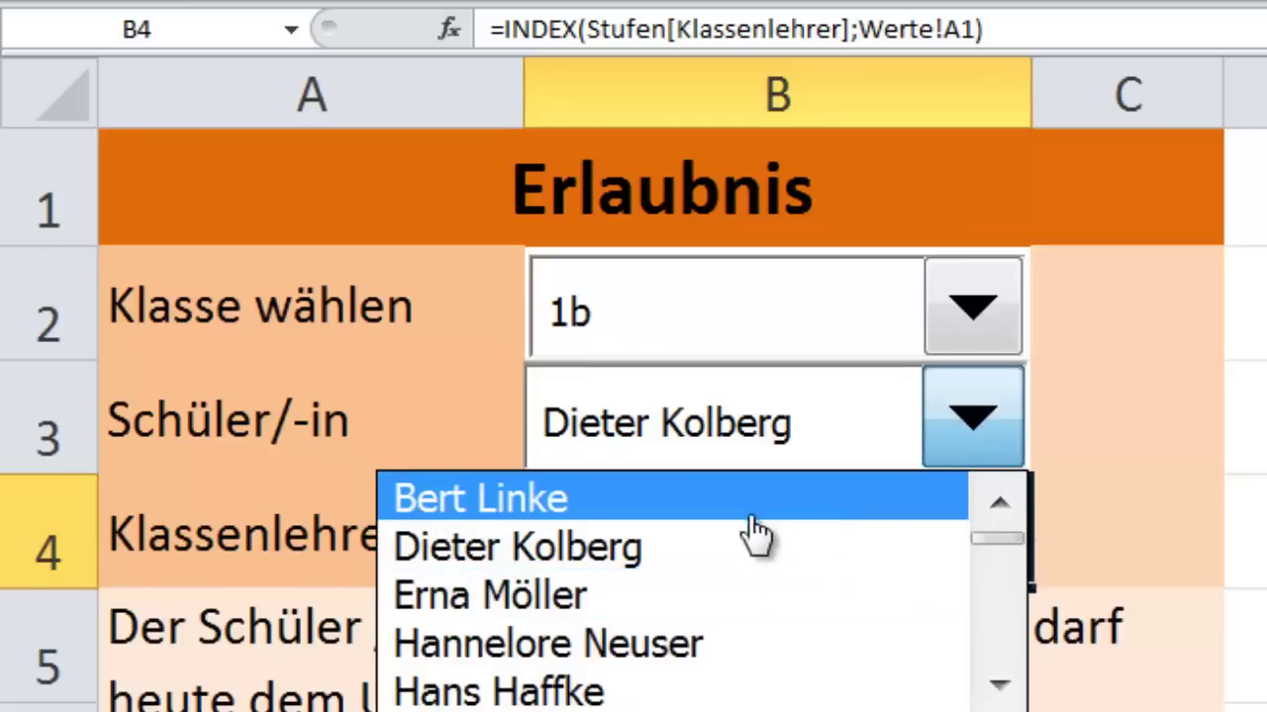
left_click(902, 334)
left_click(910, 334)
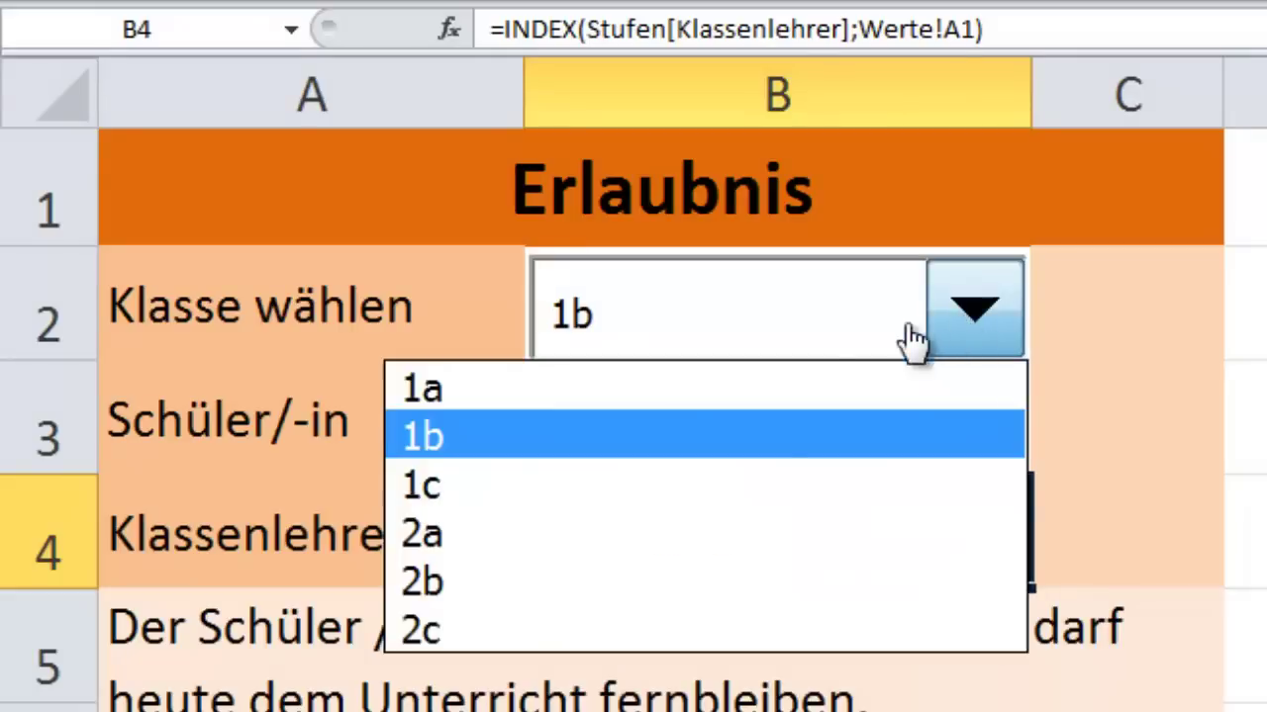
left_click(758, 387)
left_click(948, 441)
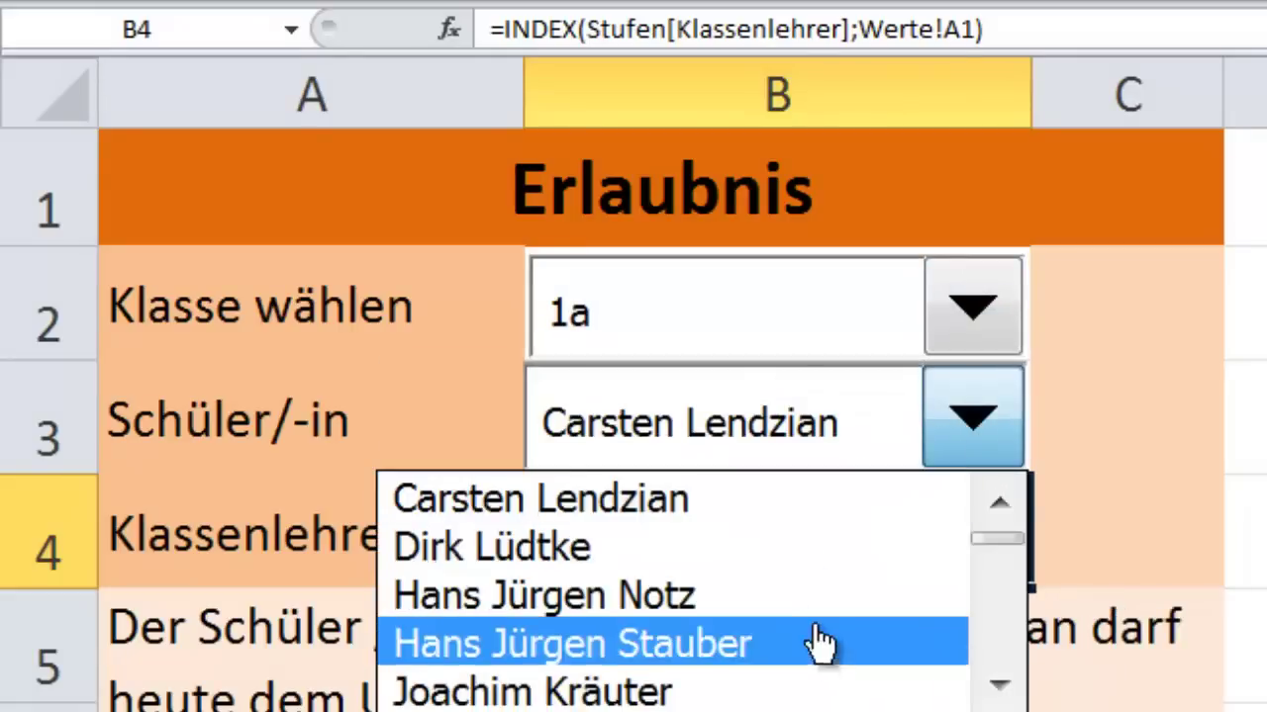
left_click(1108, 335)
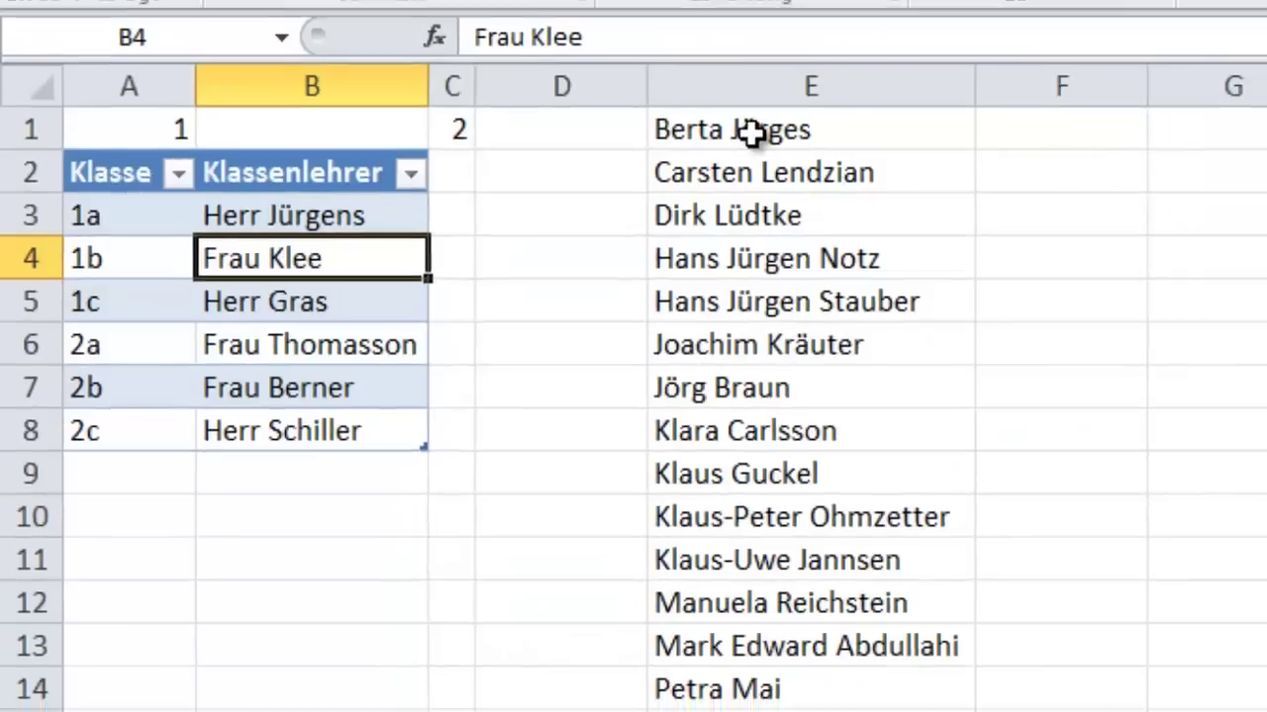
Check the student-name formula in E2, then review names and classes on Schülerliste.
left_click(560, 191)
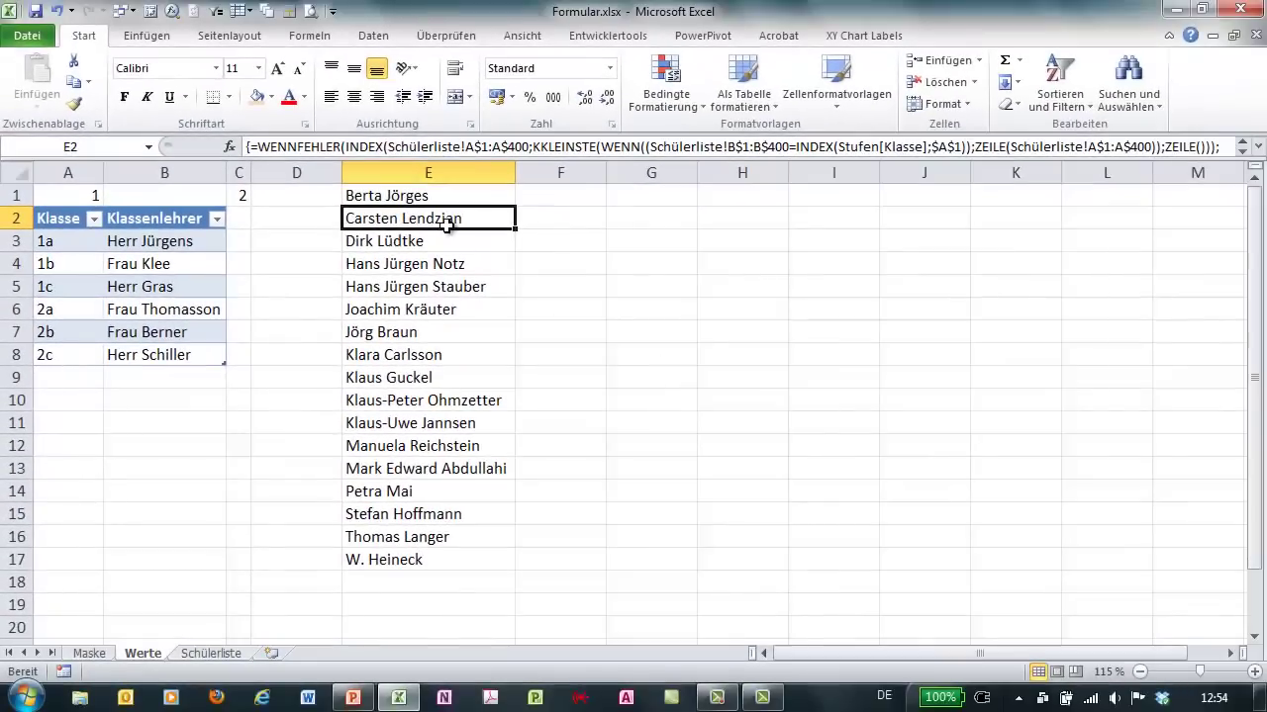
left_click(209, 654)
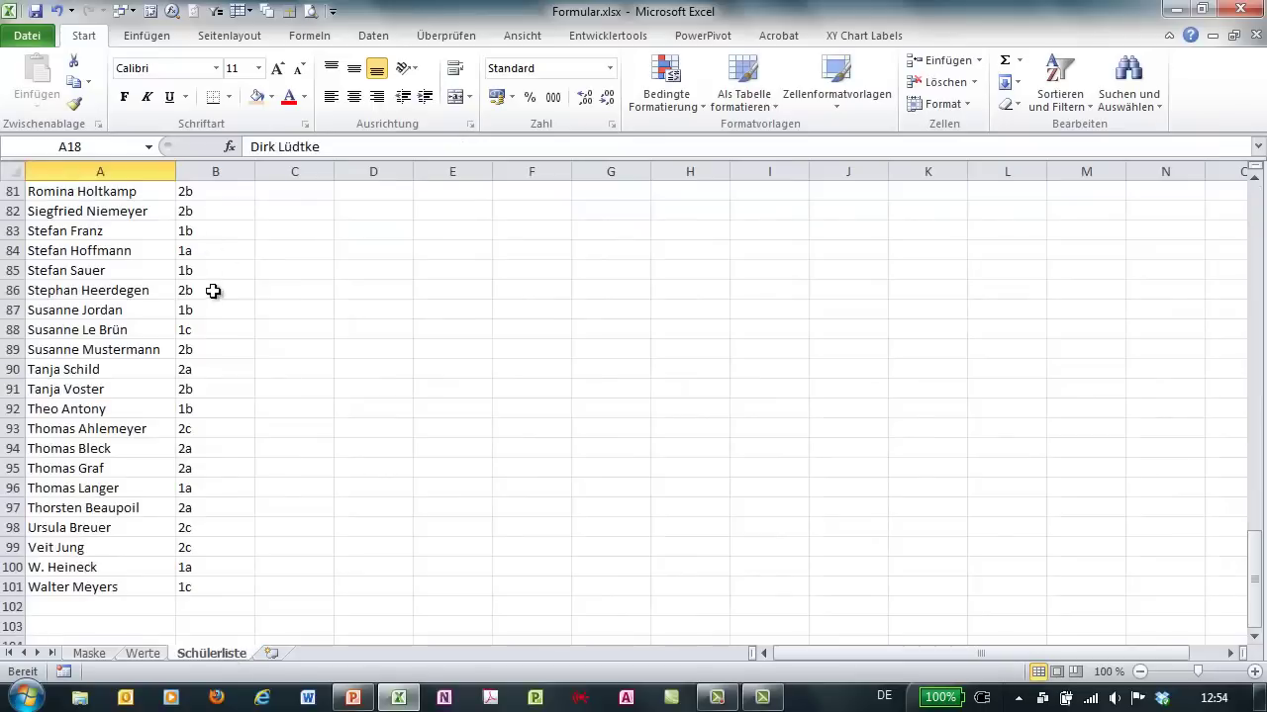
left_click_drag(213, 290, 213, 270)
scroll(254, 288, "up", 4)
scroll(271, 289, "up", 20)
left_click(198, 278)
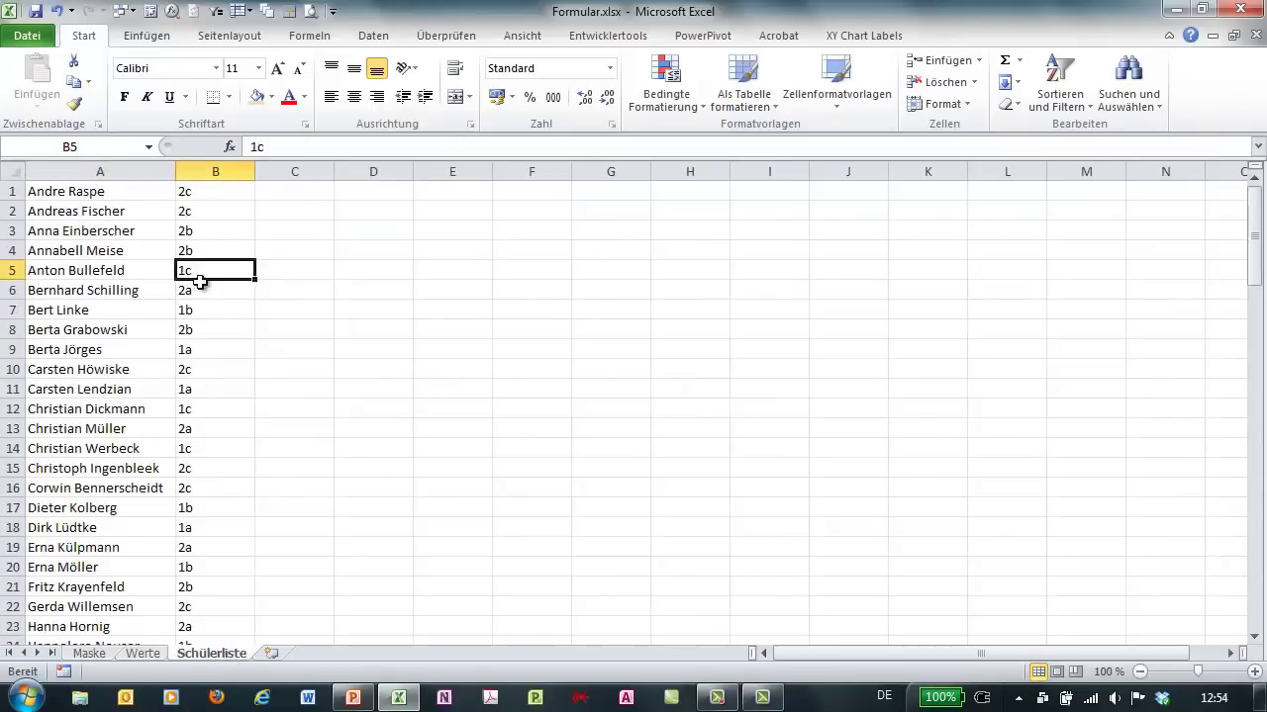
scroll(198, 297, "up", 8, "ctrl")
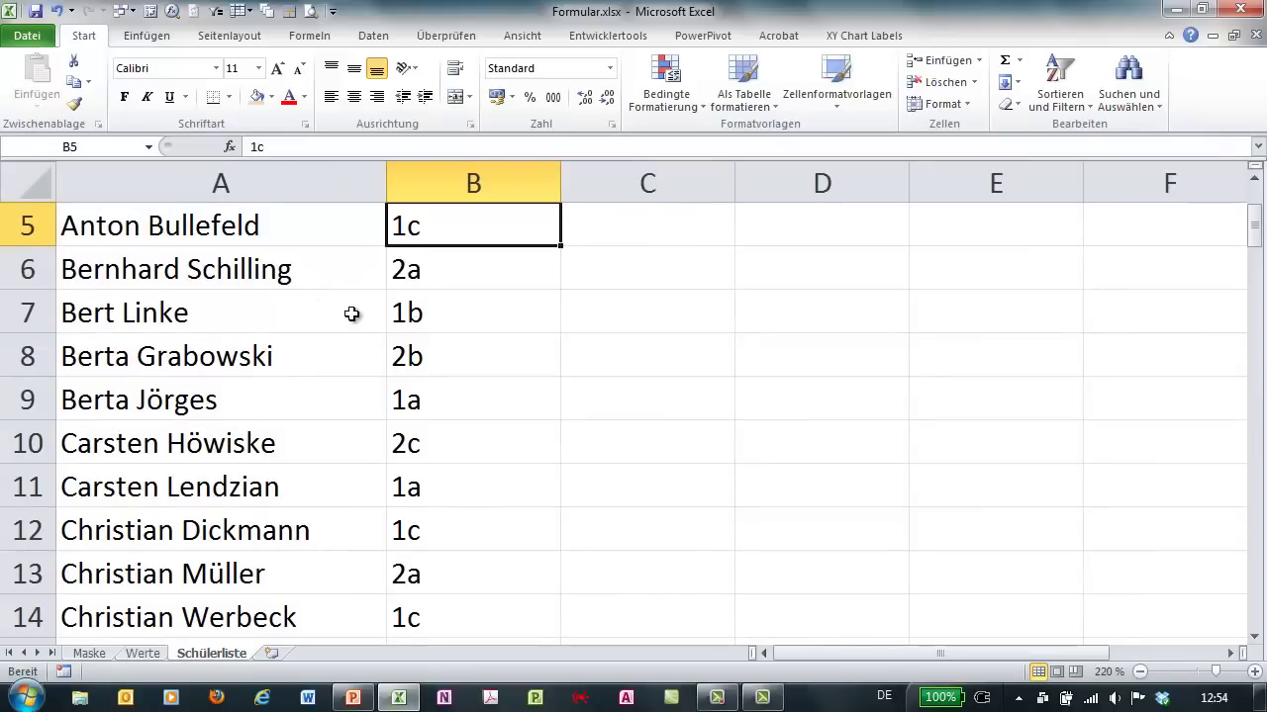
scroll(441, 319, "down", 4, "ctrl")
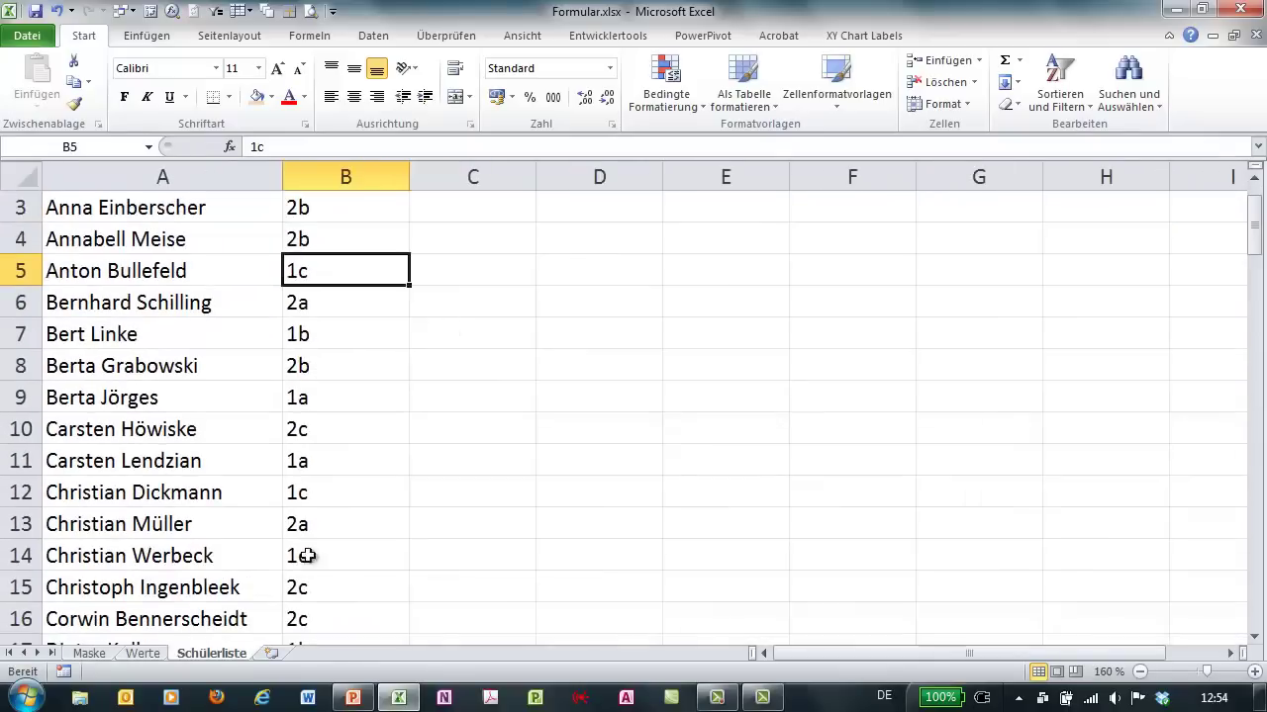
On Werte, select the student names in E1:E17, then add a new blank worksheet.
left_click(142, 654)
left_click_drag(417, 203, 419, 559)
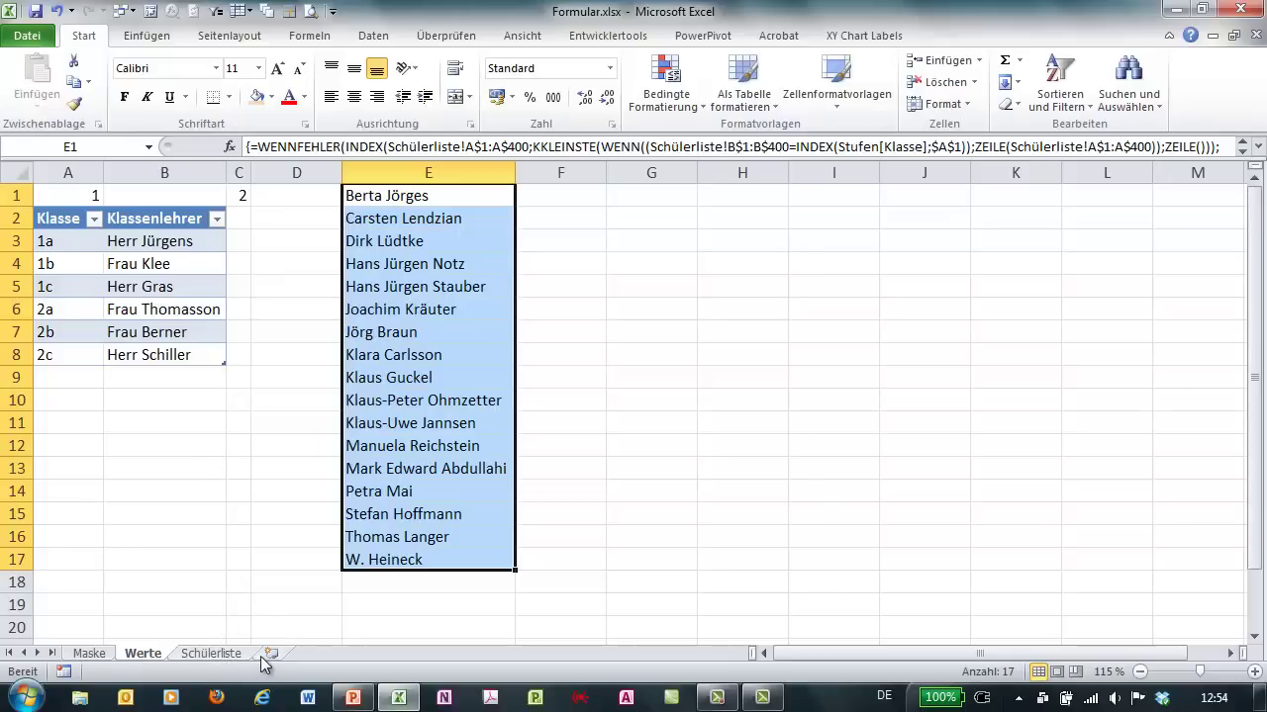
left_click(268, 654)
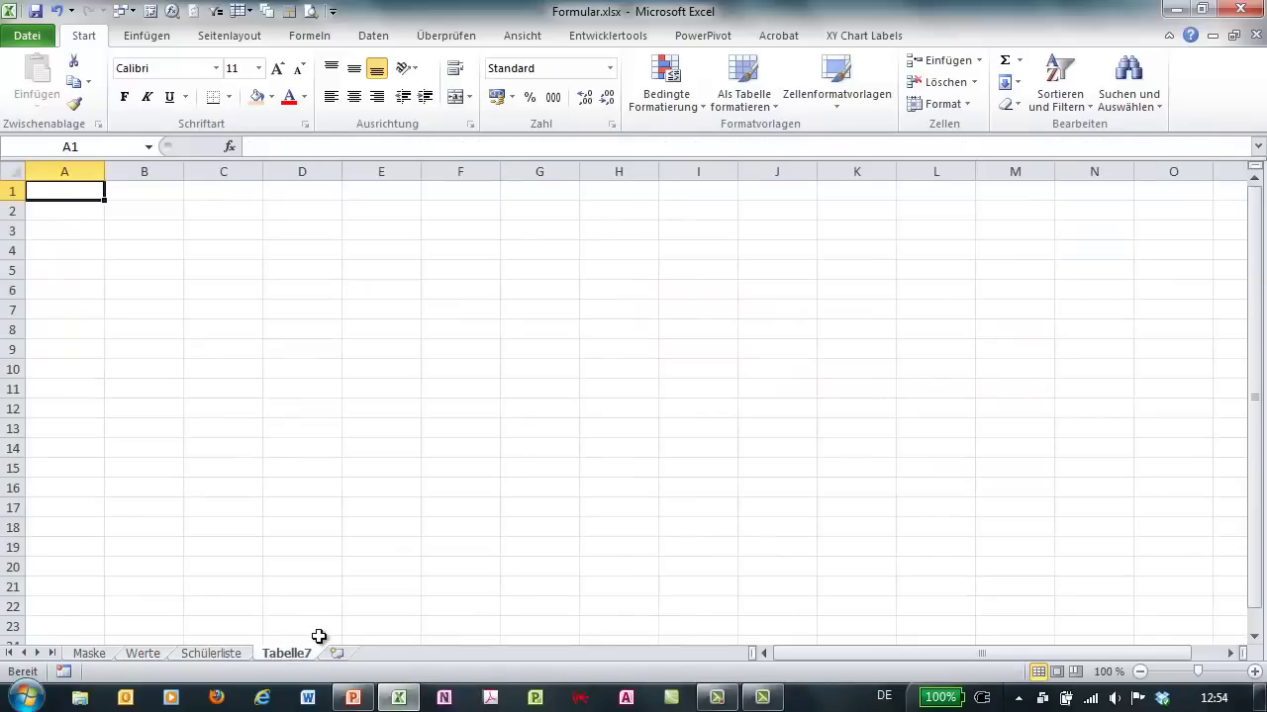
Show the Entwicklertools tab, keeping it ticked in the Menüband anpassen settings.
scroll(343, 582, "up", 6)
scroll(370, 525, "up", 4)
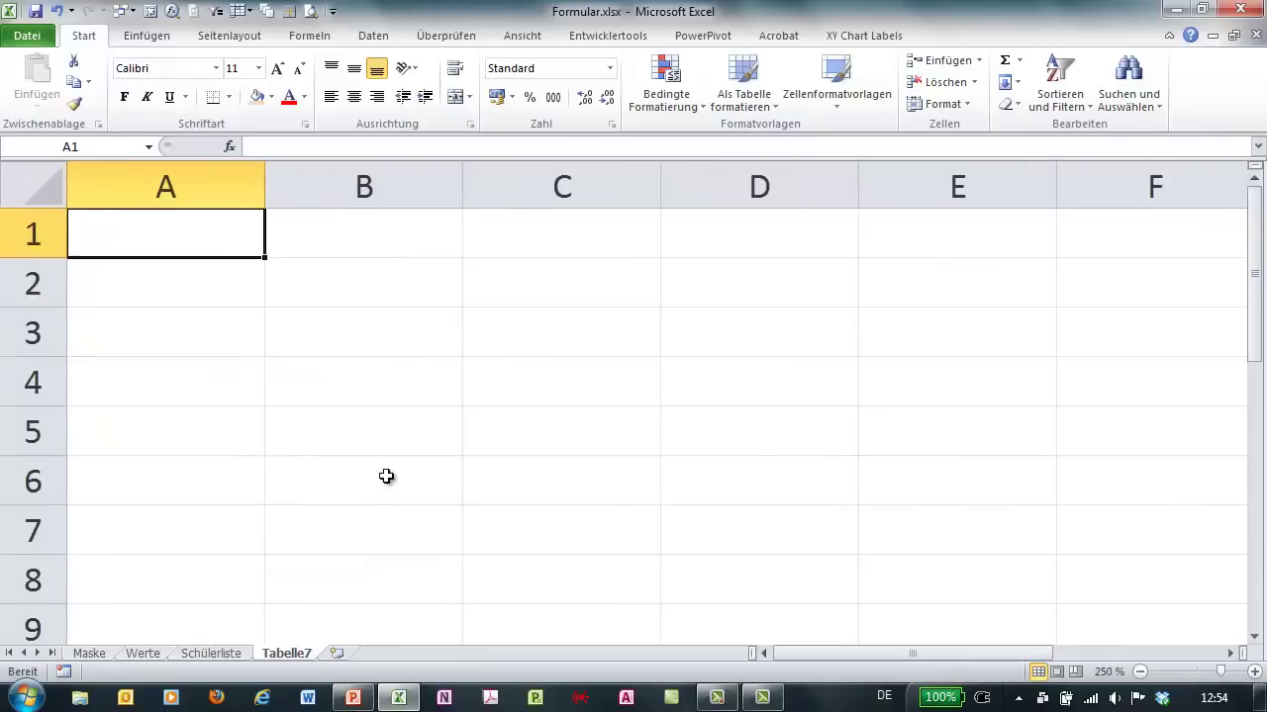
left_click(607, 41)
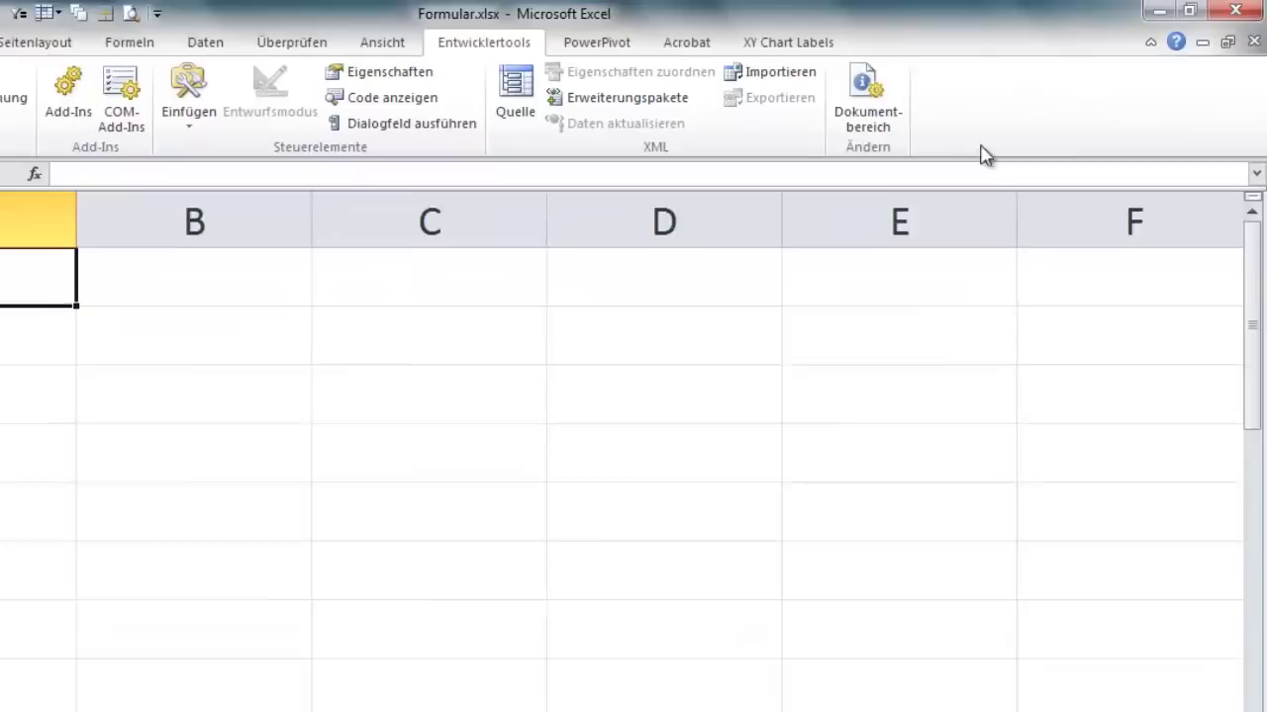
right_click(1013, 87)
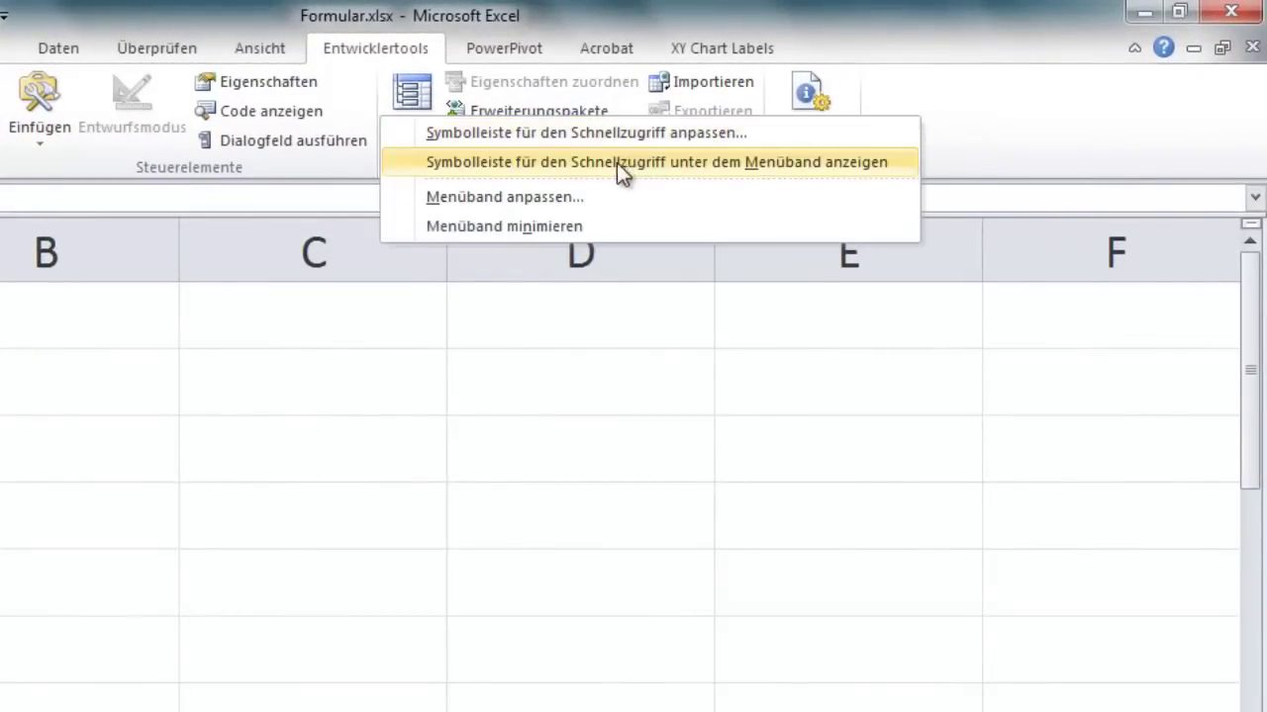
left_click(522, 199)
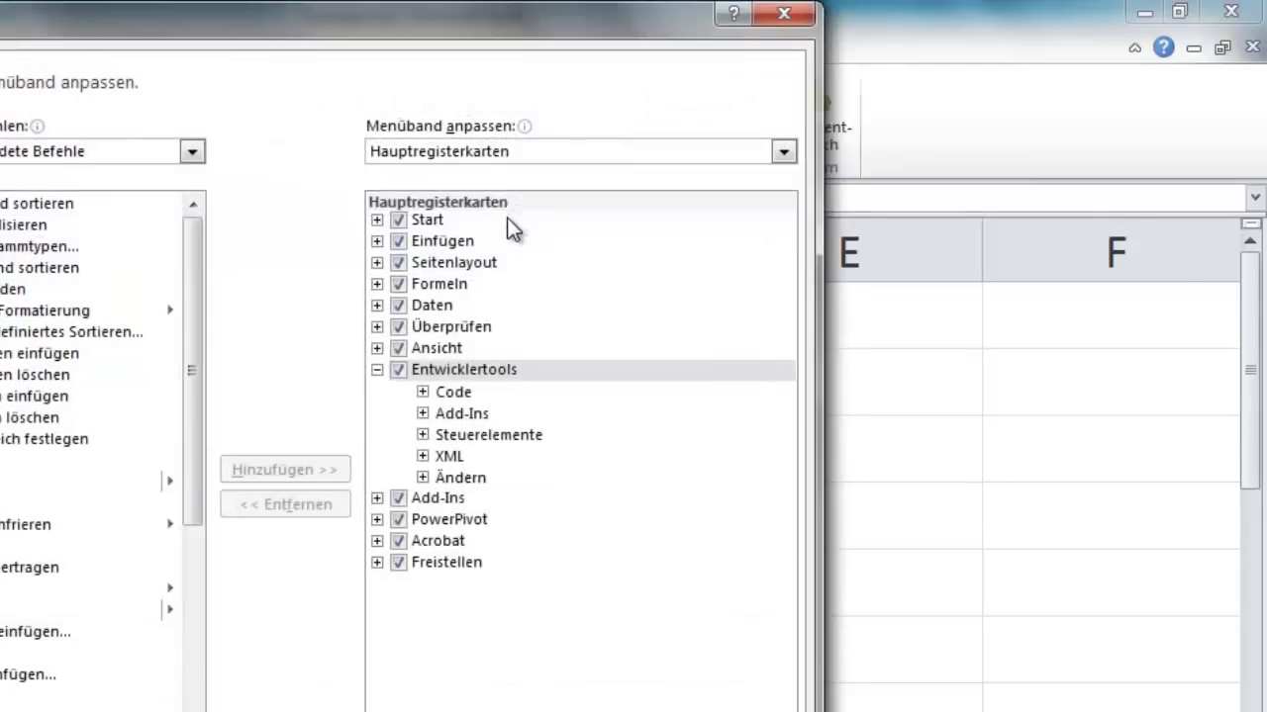
left_click(415, 371)
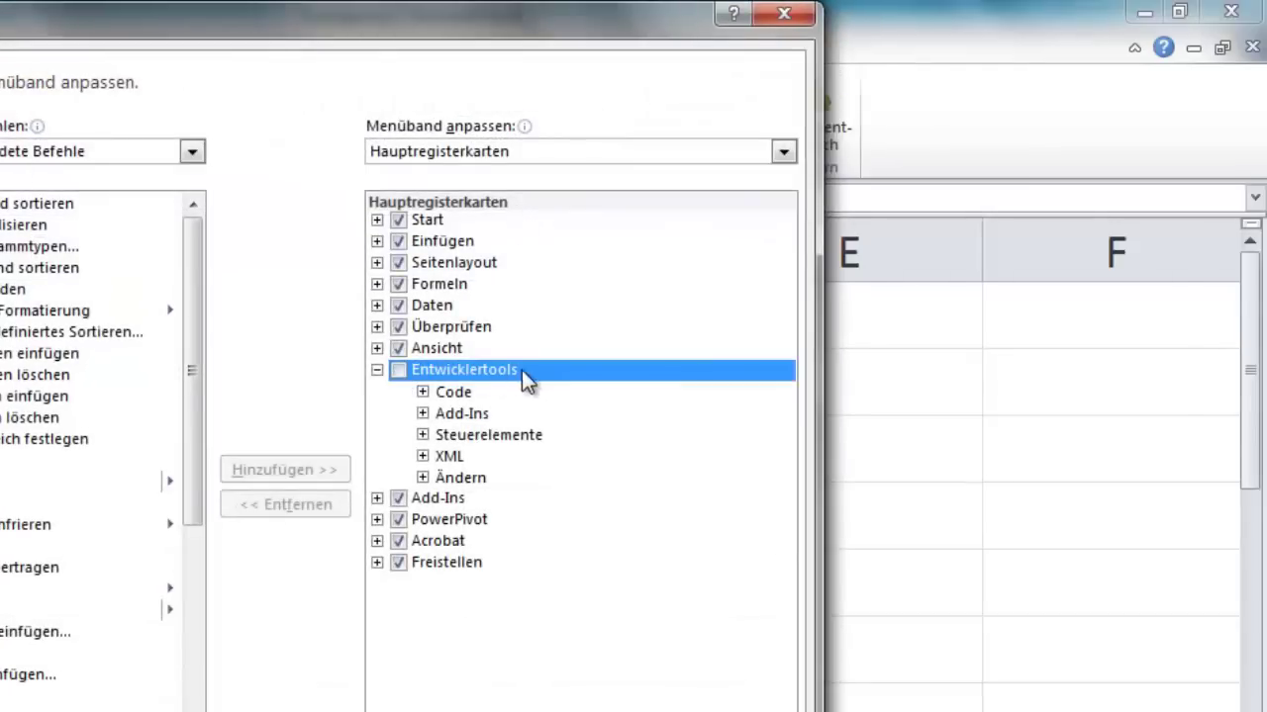
left_click(399, 371)
left_click(398, 370)
key("Return")
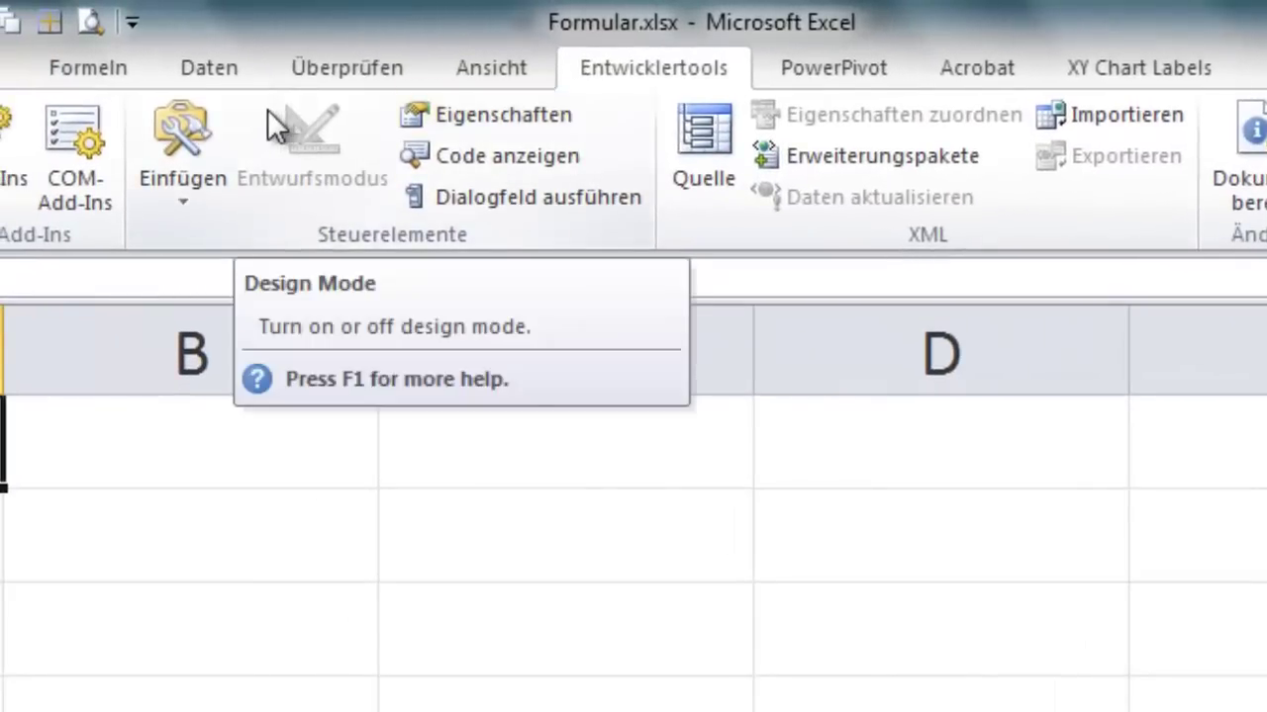
Insert a Combo Box (Form Control) drawn across columns B and C, then deselect it.
left_click(188, 196)
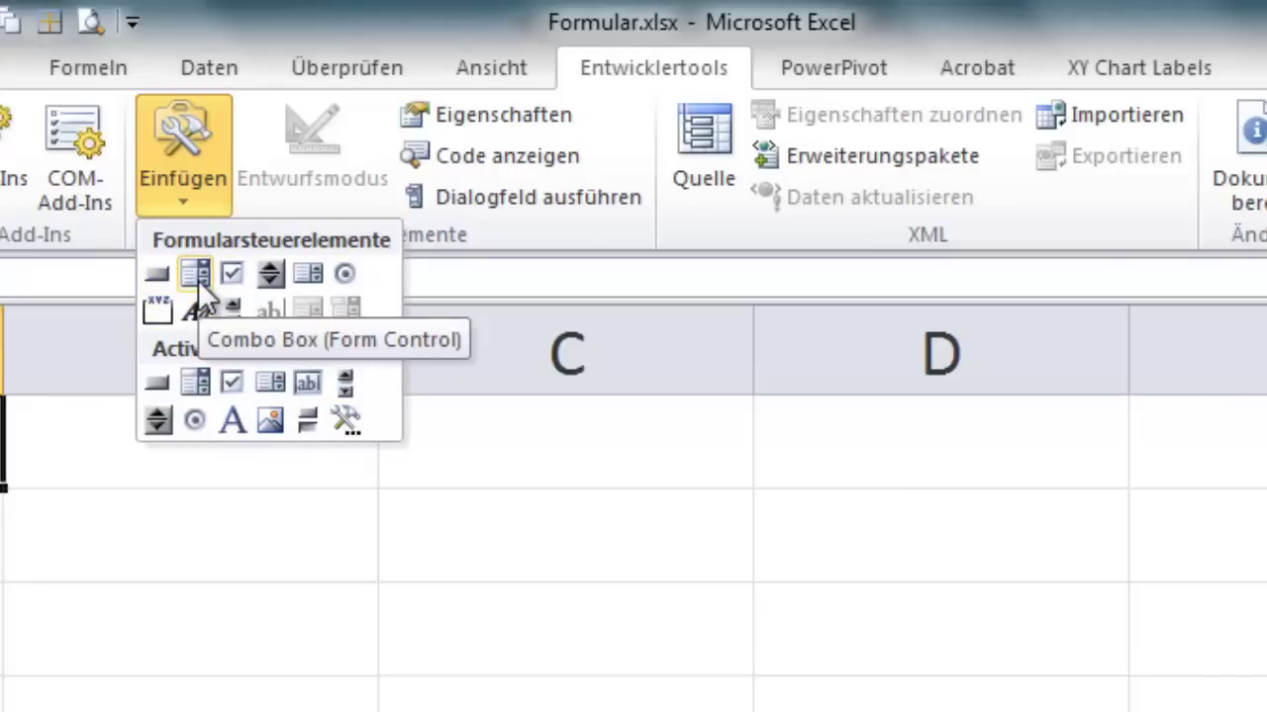
left_click(198, 280)
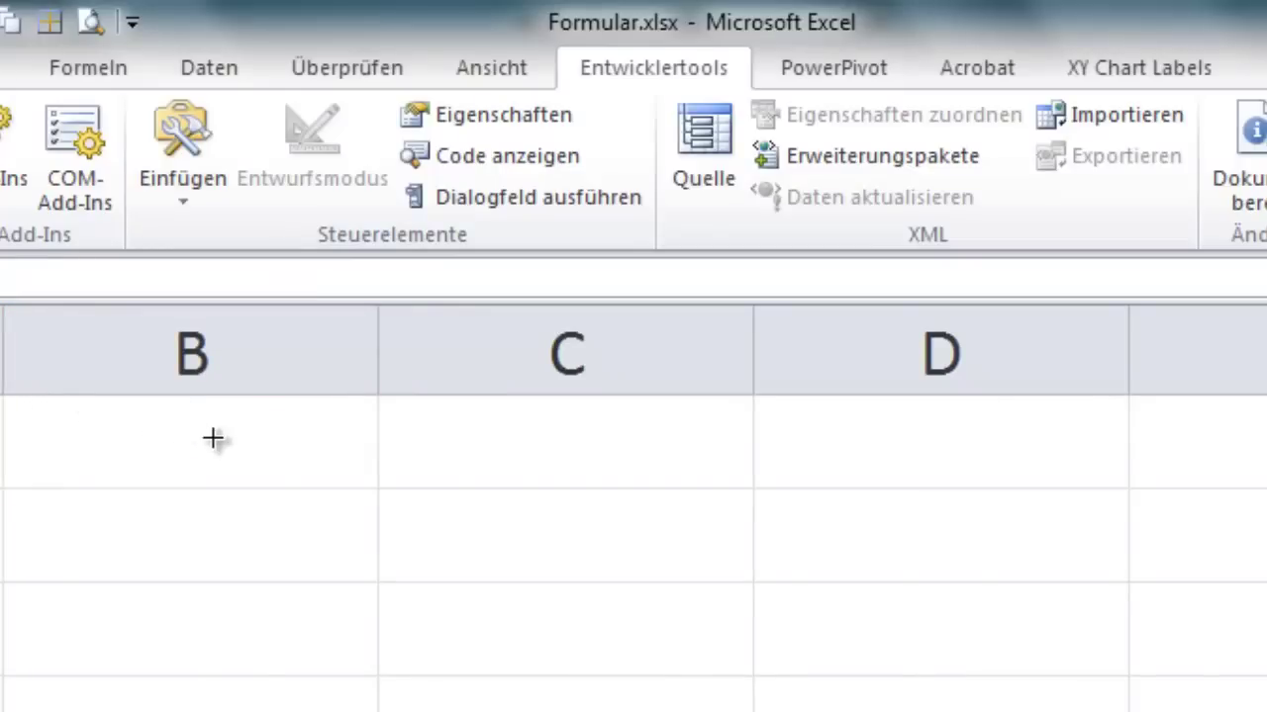
left_click_drag(213, 439, 710, 509)
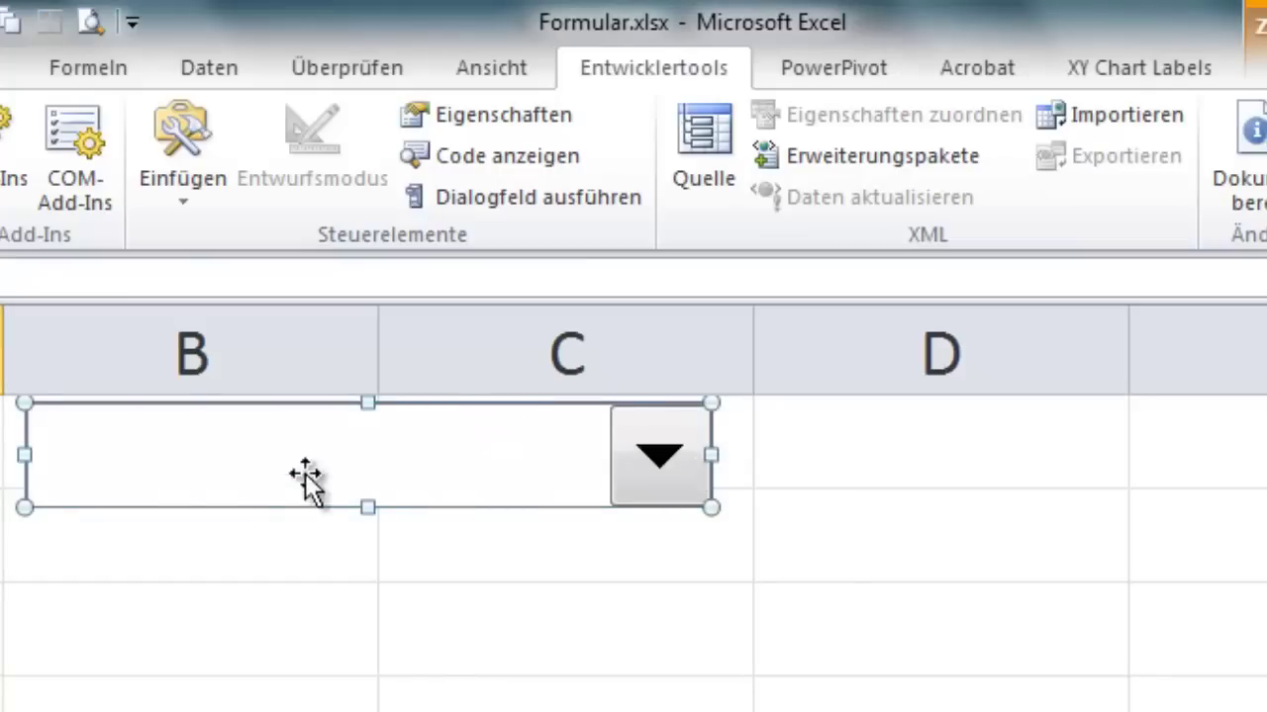
left_click(226, 633)
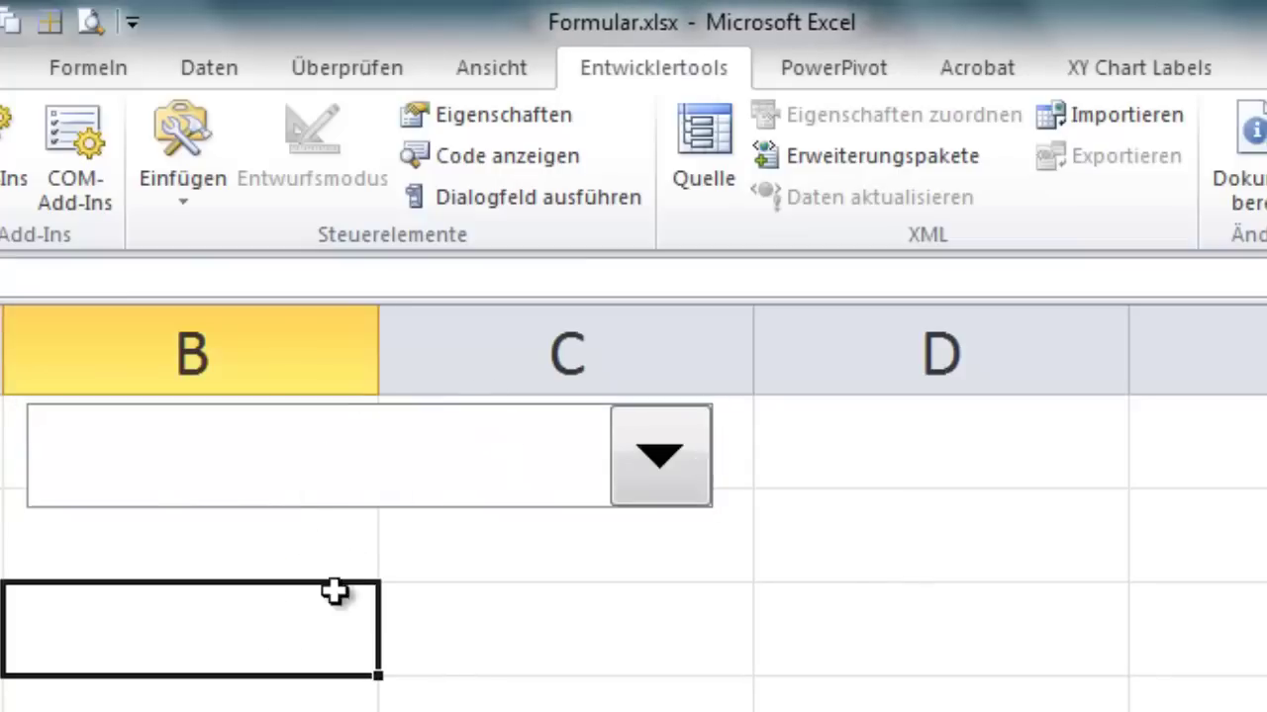
right_click(300, 483)
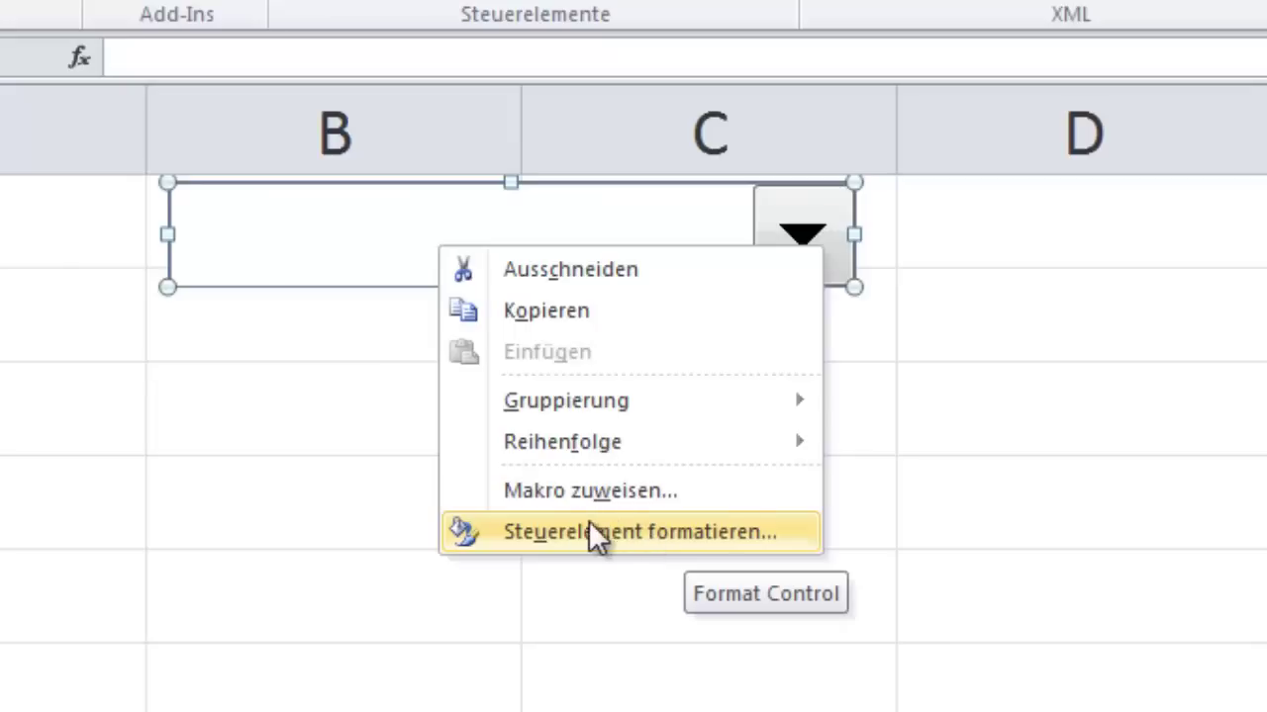
left_click(828, 268)
left_click(899, 294)
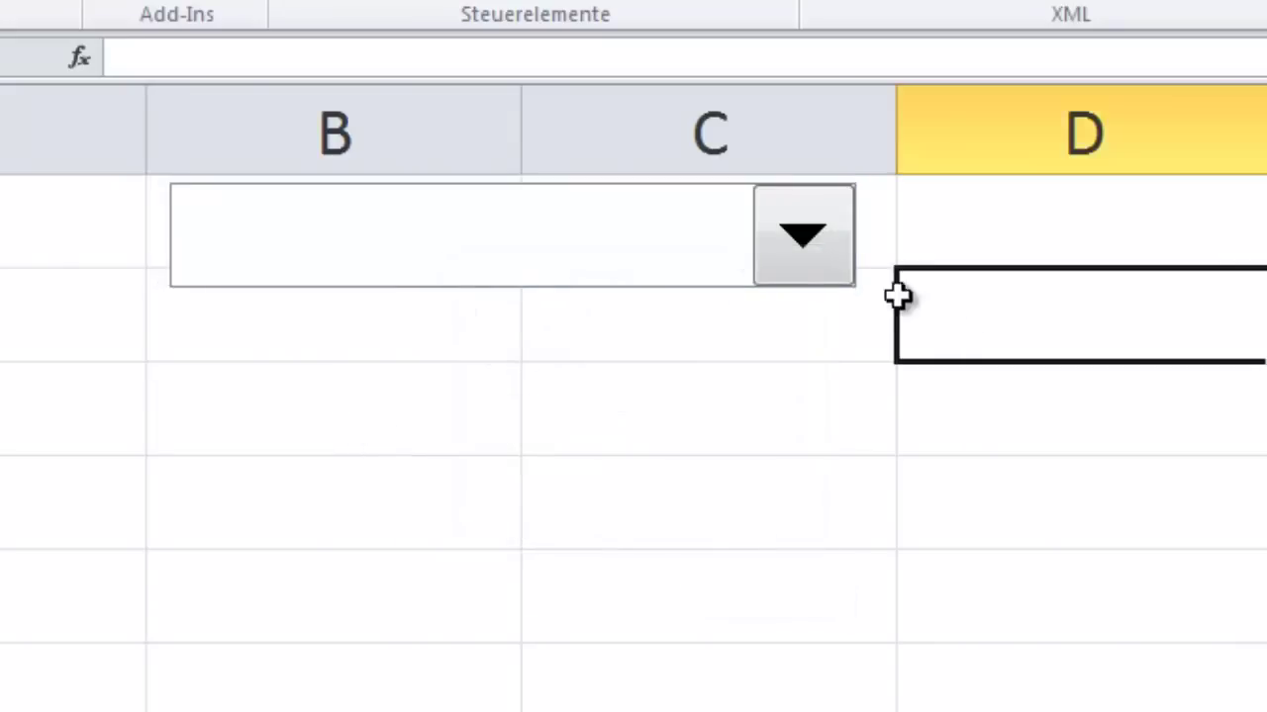
left_click(829, 277)
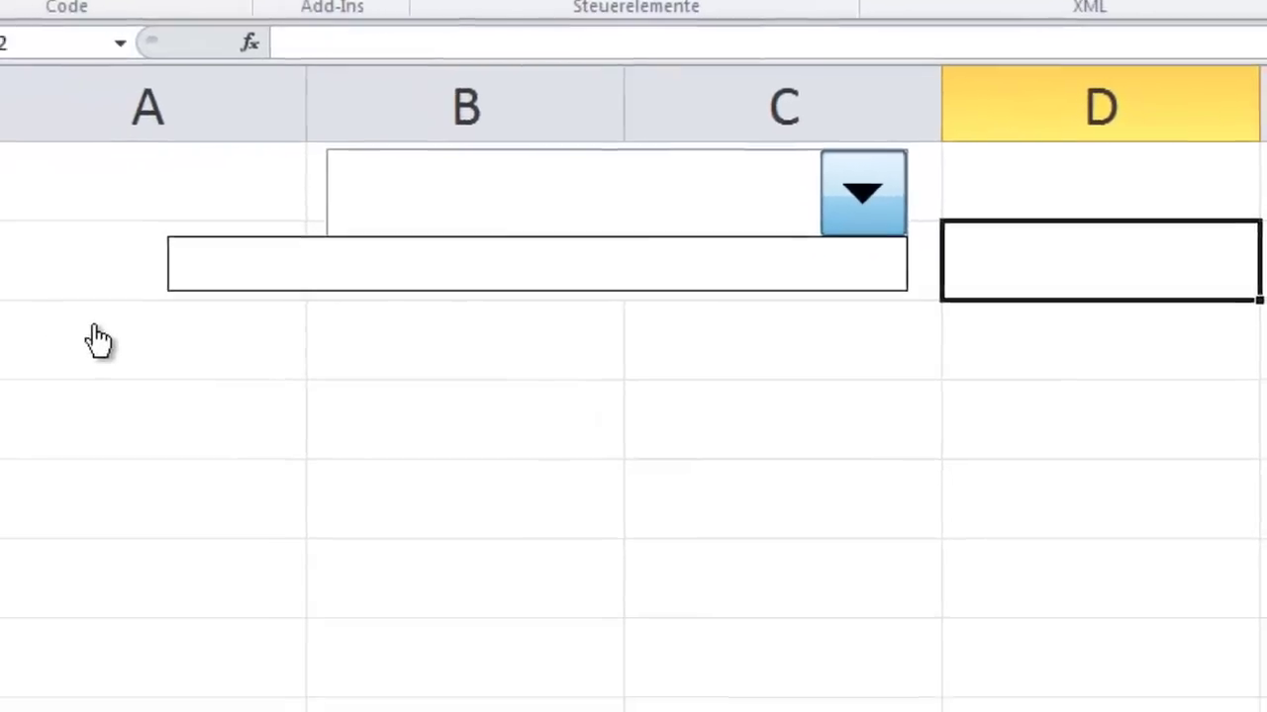
left_click(180, 295)
left_click(179, 295)
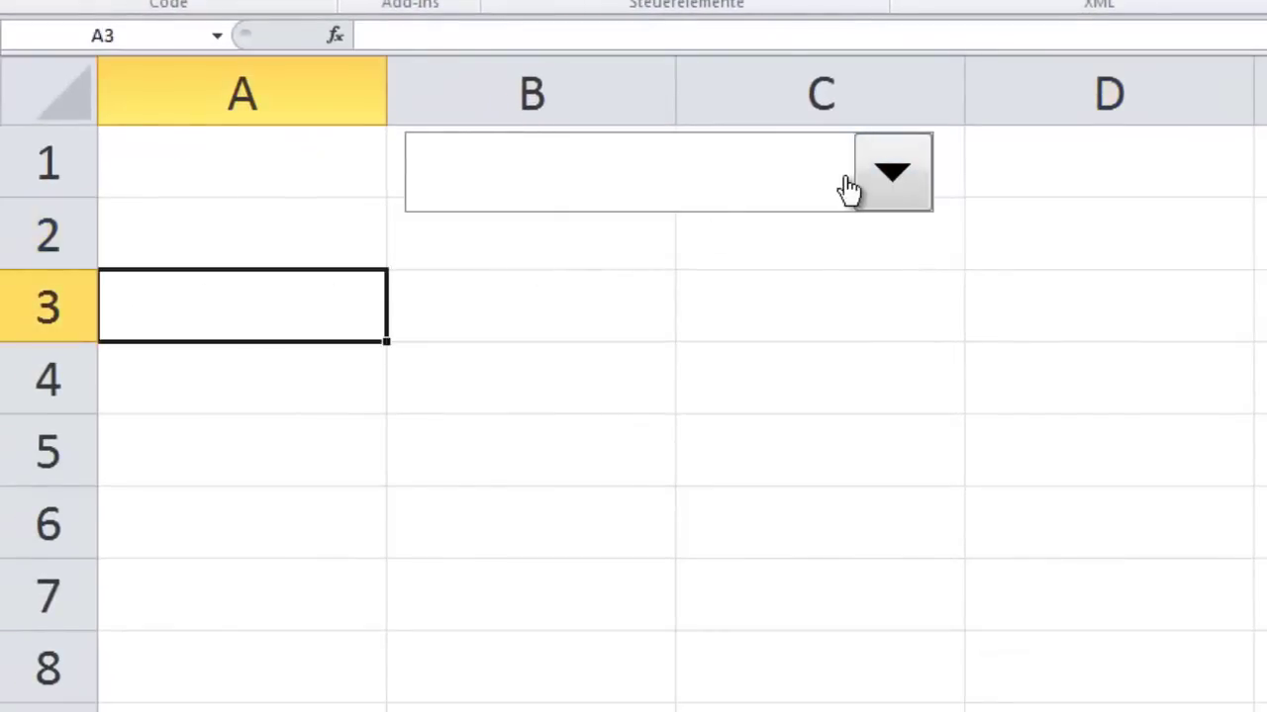
Enter Bochum, Essen, Dortmund, München, Arnsberg and Berlin down cells A3 to A8.
type("B")
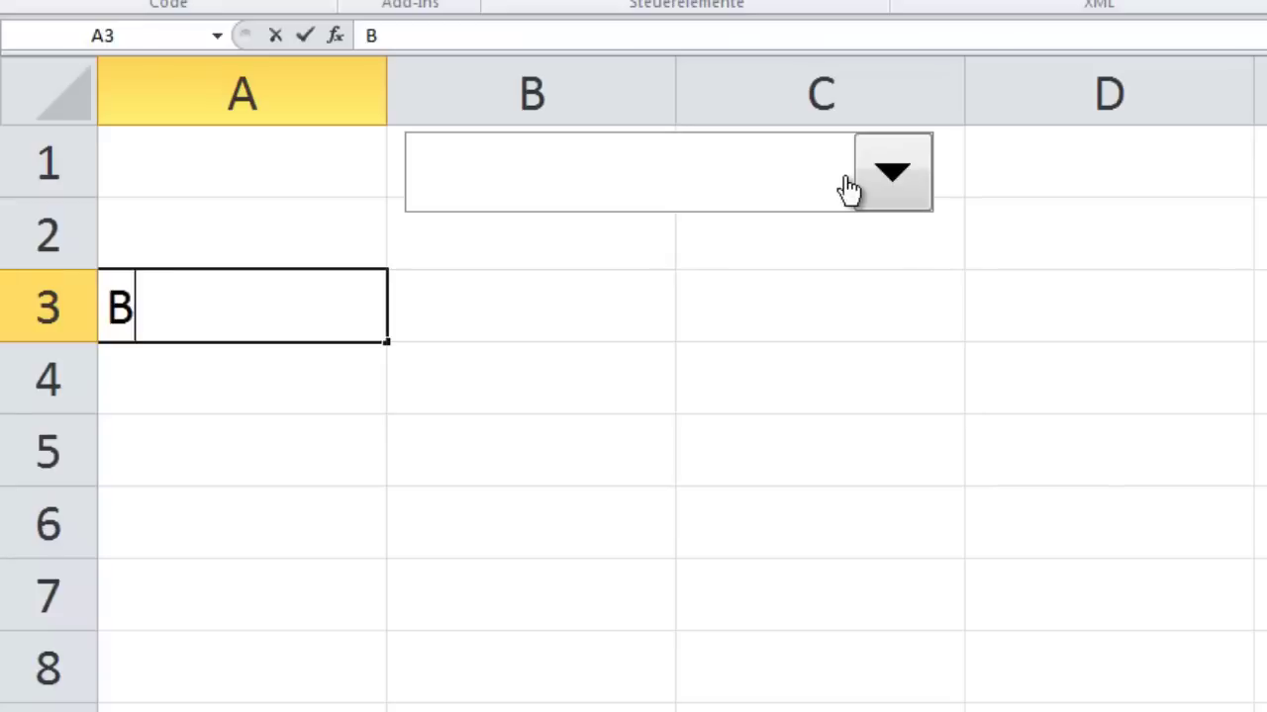
type("ochum")
key("Return")
type("Essen")
key("Return")
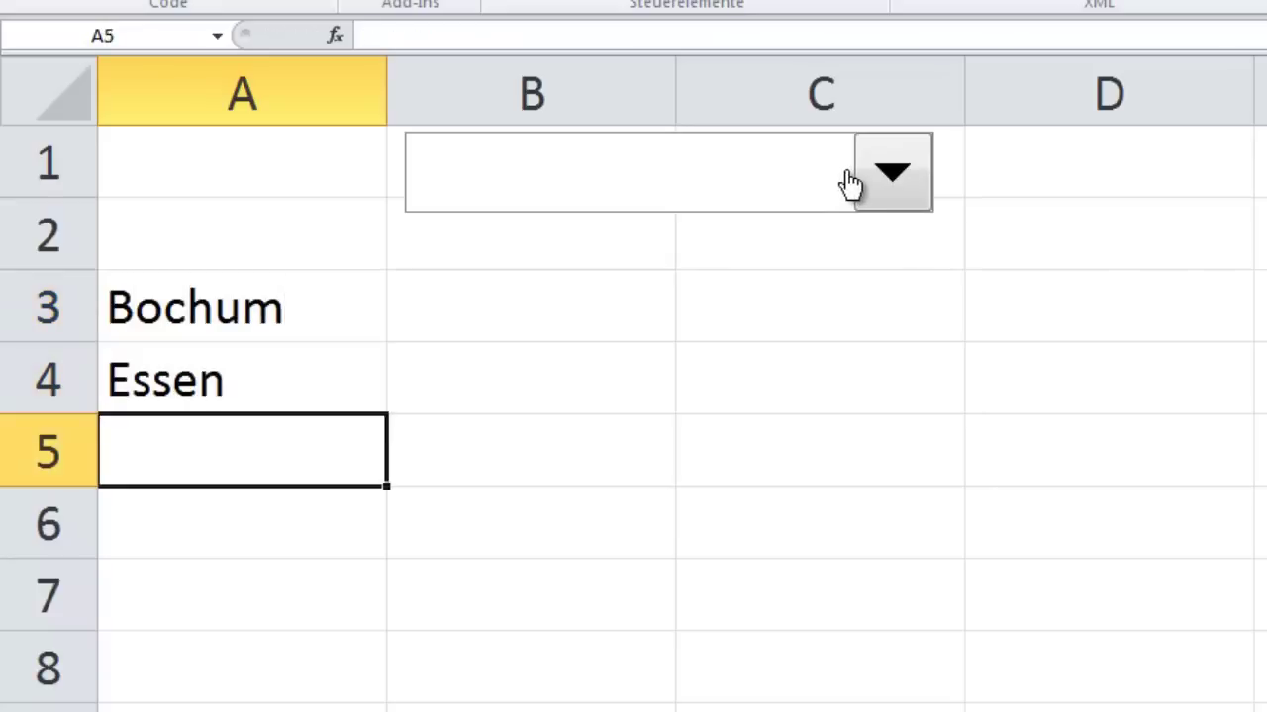
type("Dortmund")
key("Return")
type("Mü")
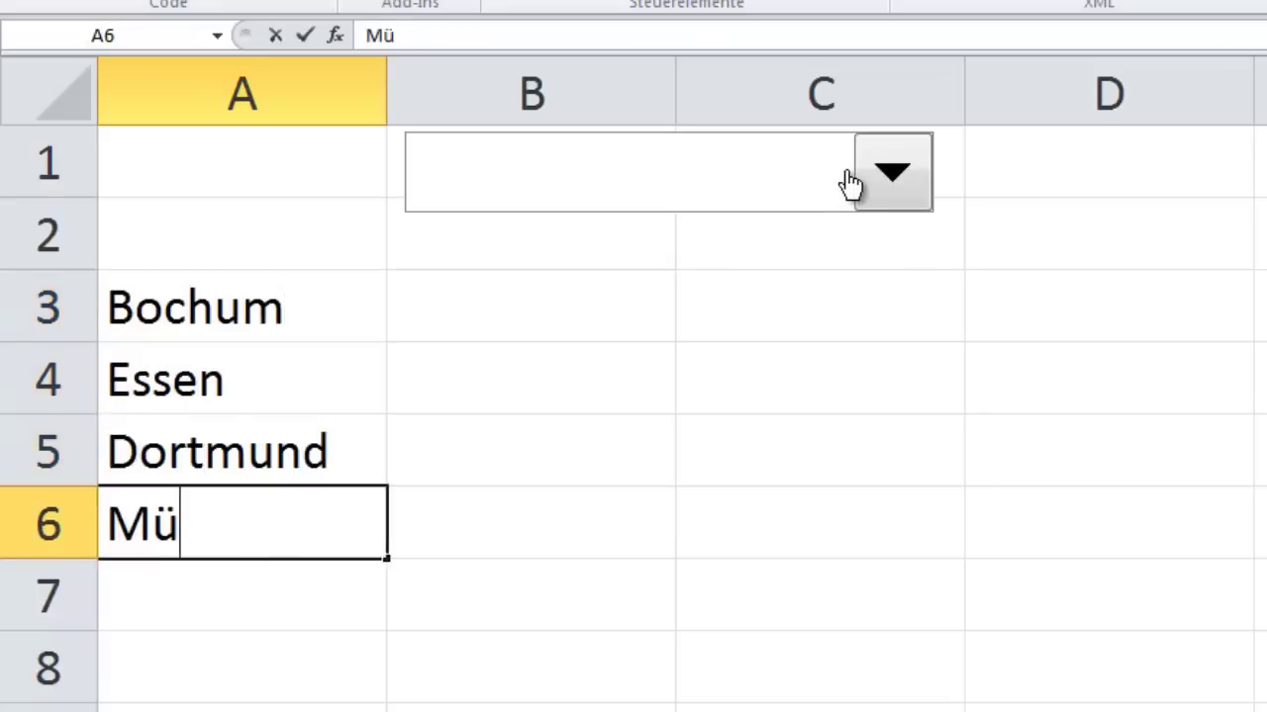
type("nchen")
key("Return")
type("Arns")
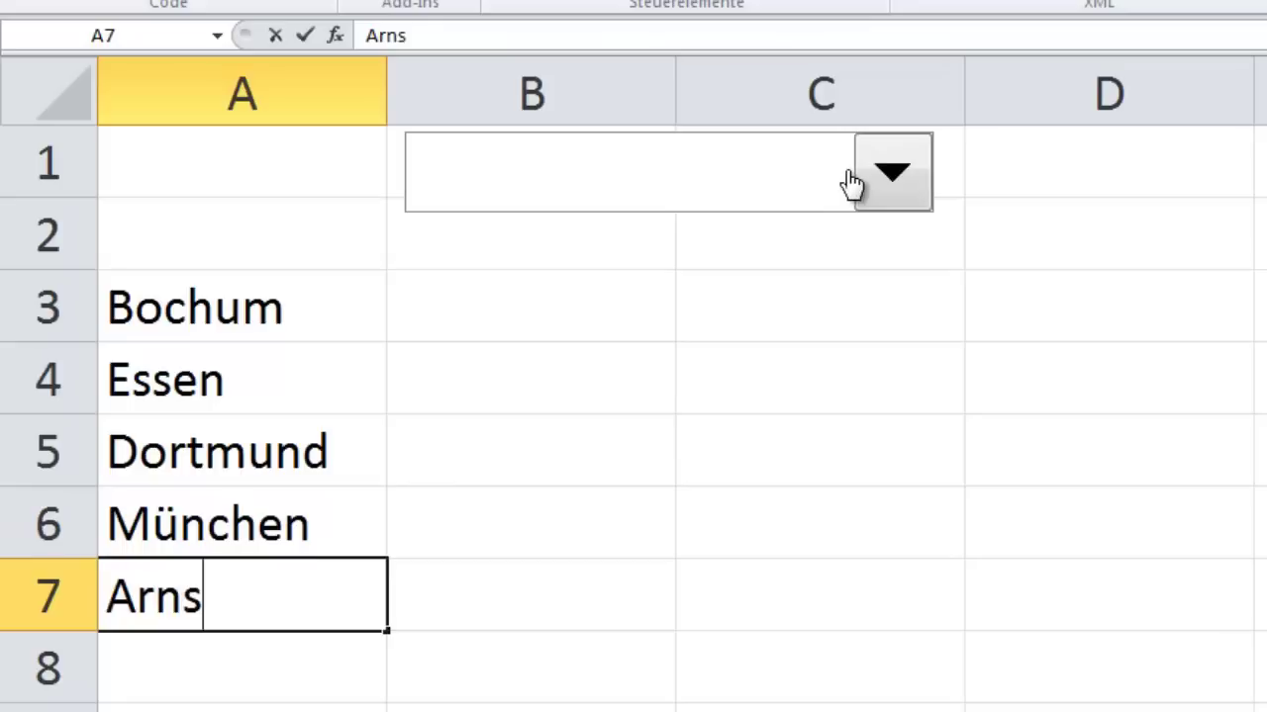
type("berg")
key("Return")
type("Berlin")
key("Return")
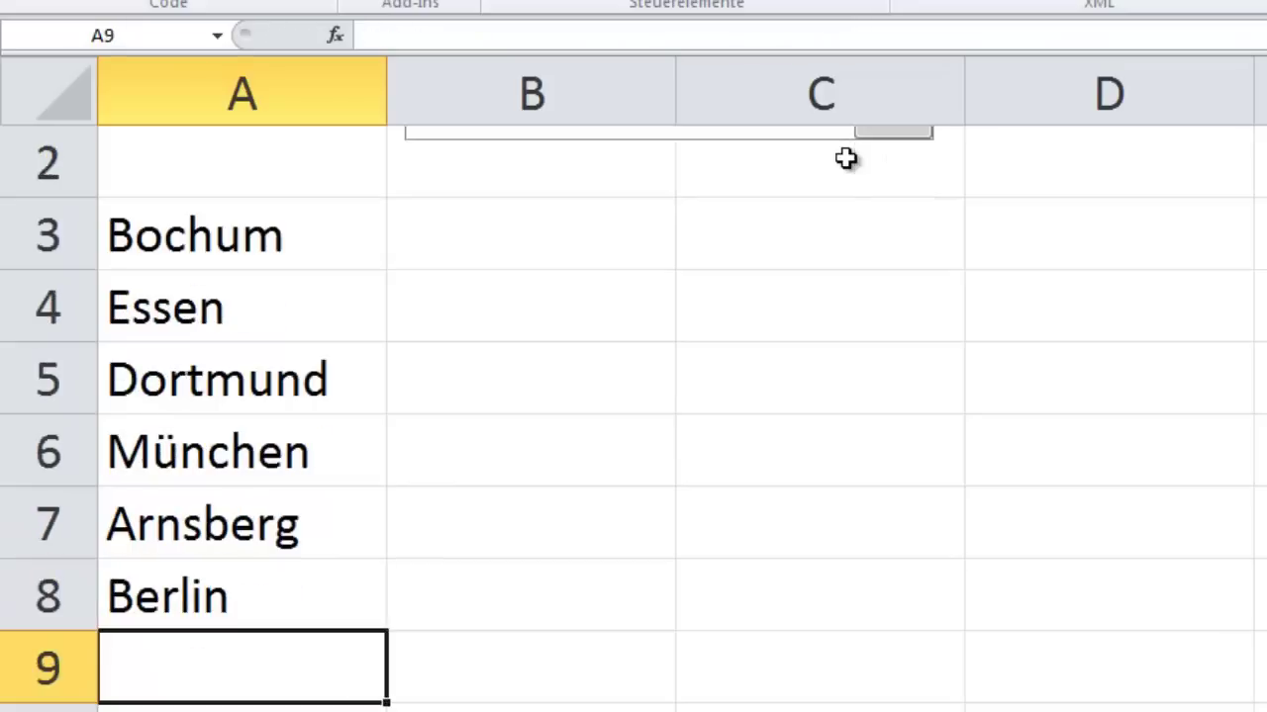
scroll(617, 297, "up", 1)
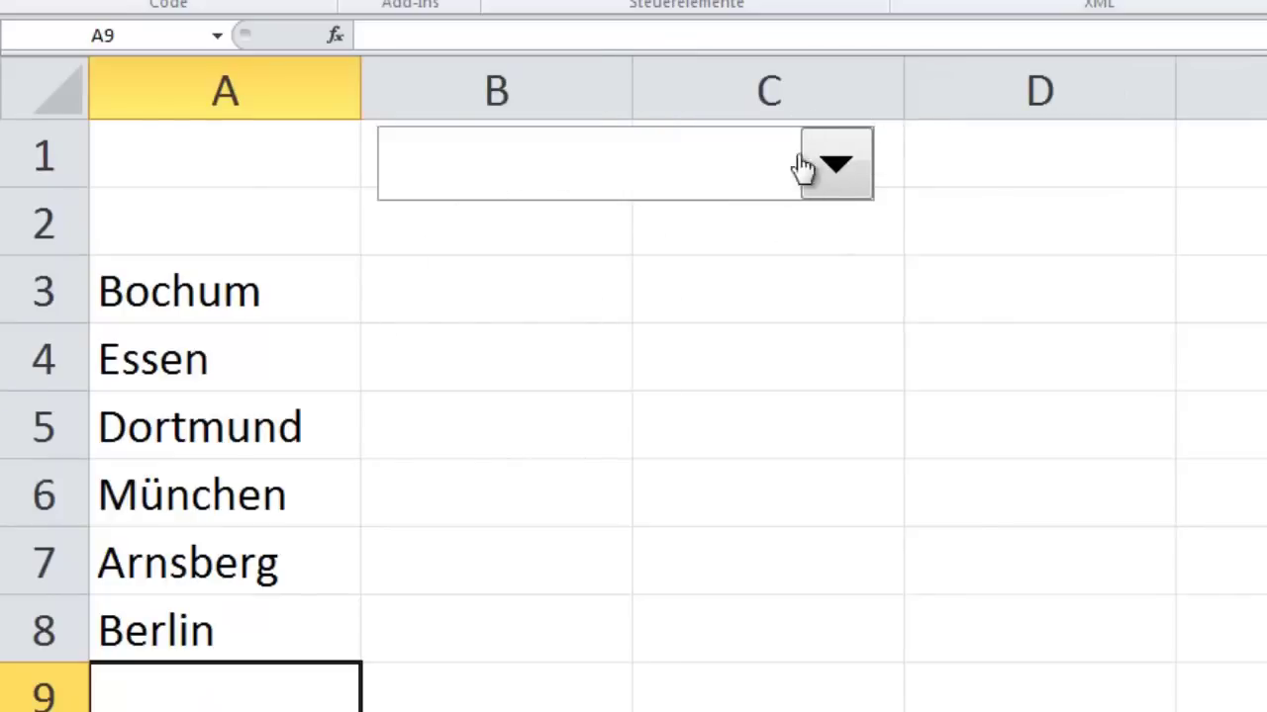
In Steuerelement formatieren, set Eingabebereich to $A$3:$A$8 and Zellverknüpfung to $A$1.
right_click(623, 176)
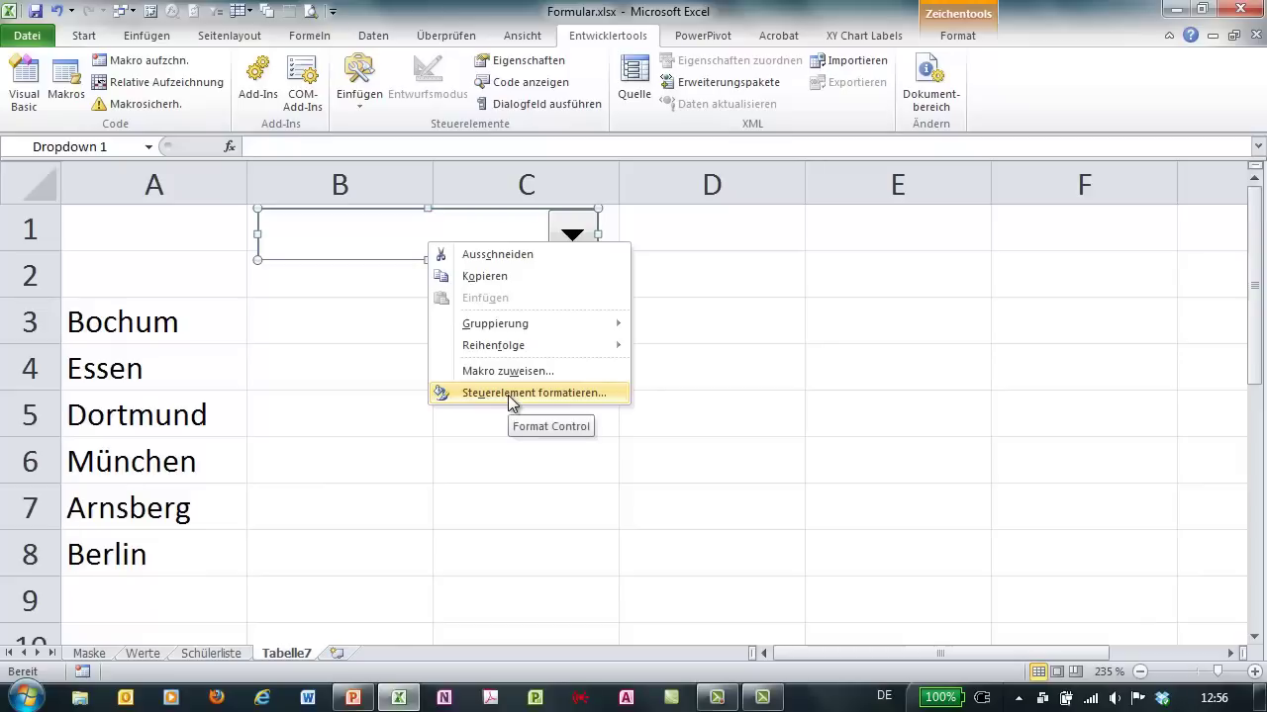
left_click(512, 393)
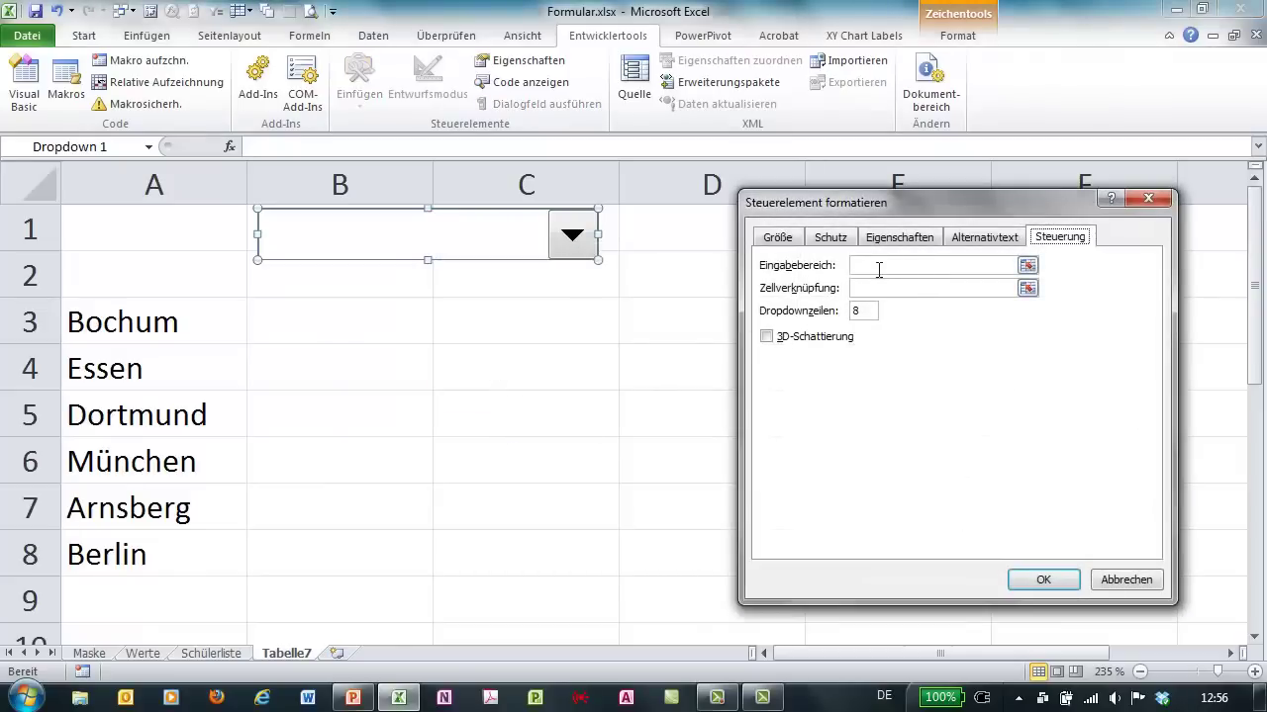
left_click(886, 265)
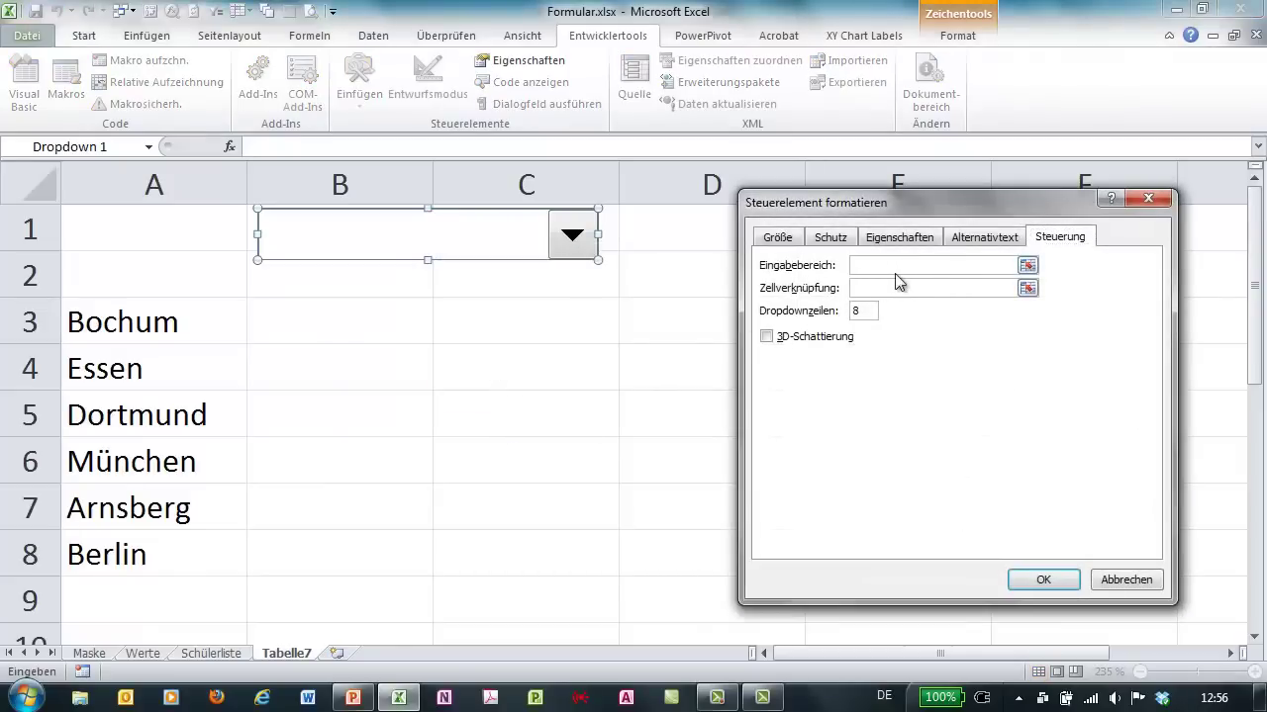
left_click_drag(198, 313, 178, 564)
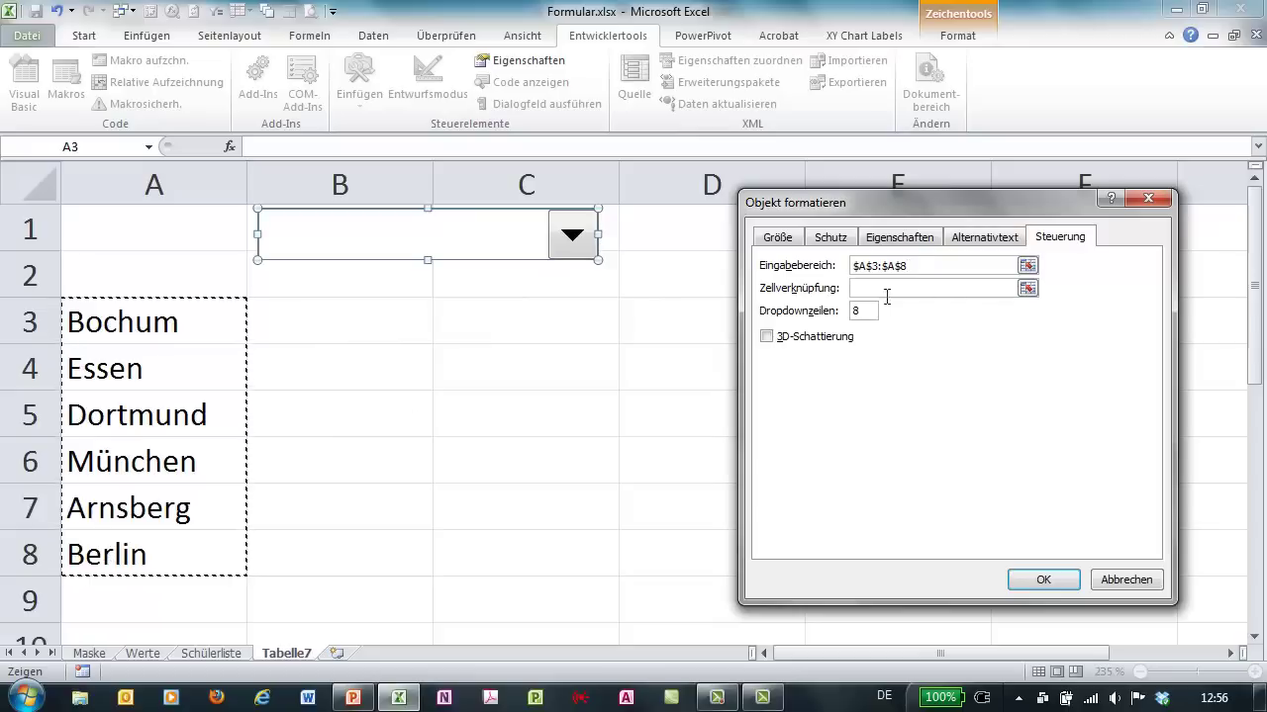
left_click(929, 287)
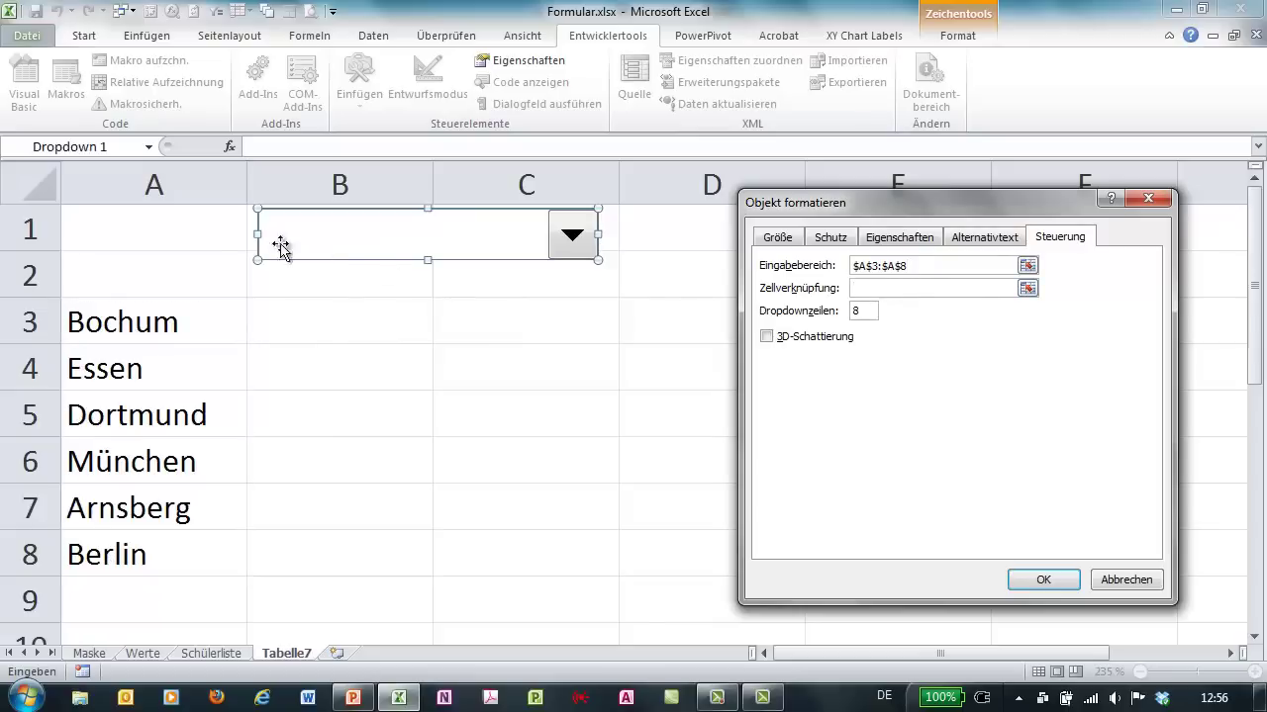
left_click(204, 239)
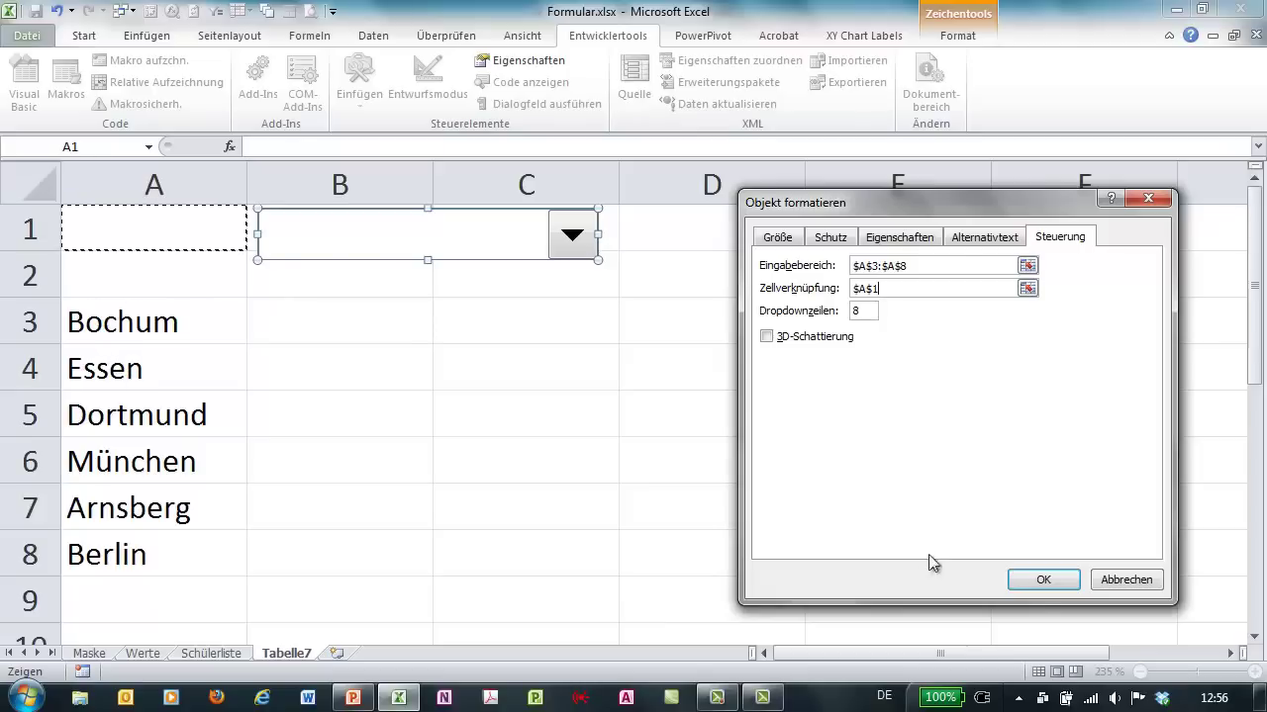
left_click(1036, 582)
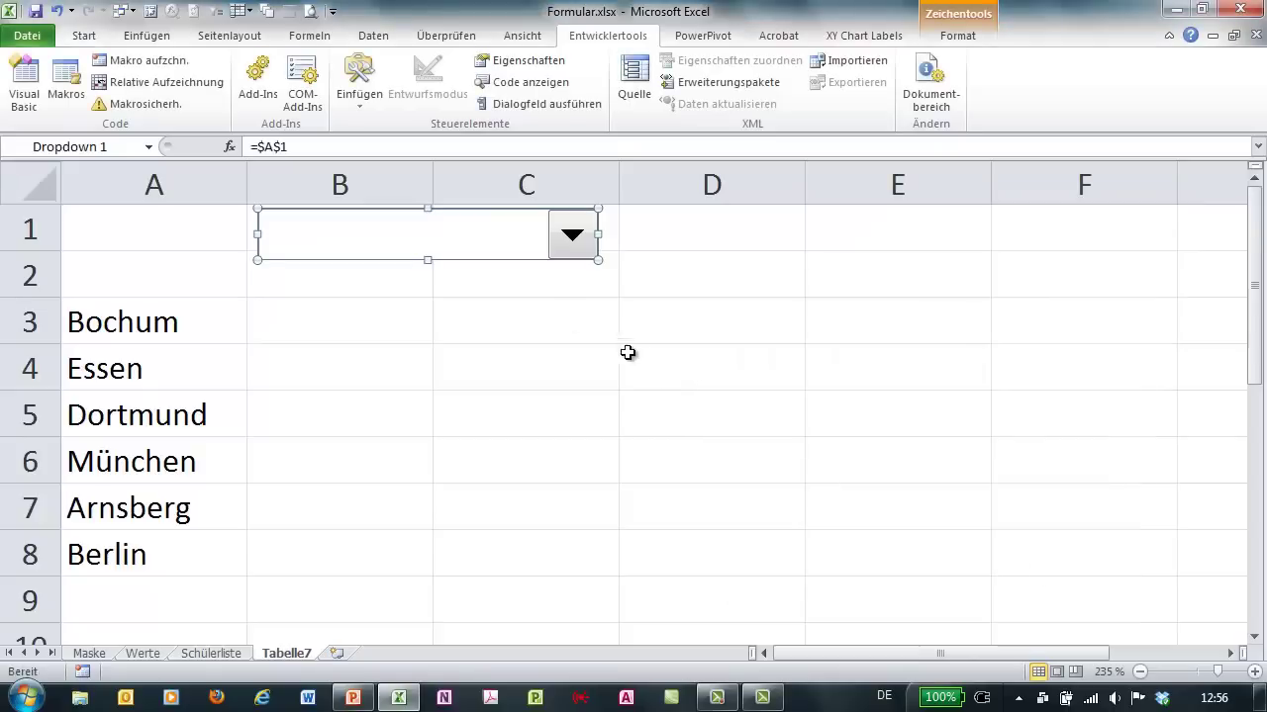
Test the city combo box by choosing Essen.
left_click(558, 304)
left_click(581, 254)
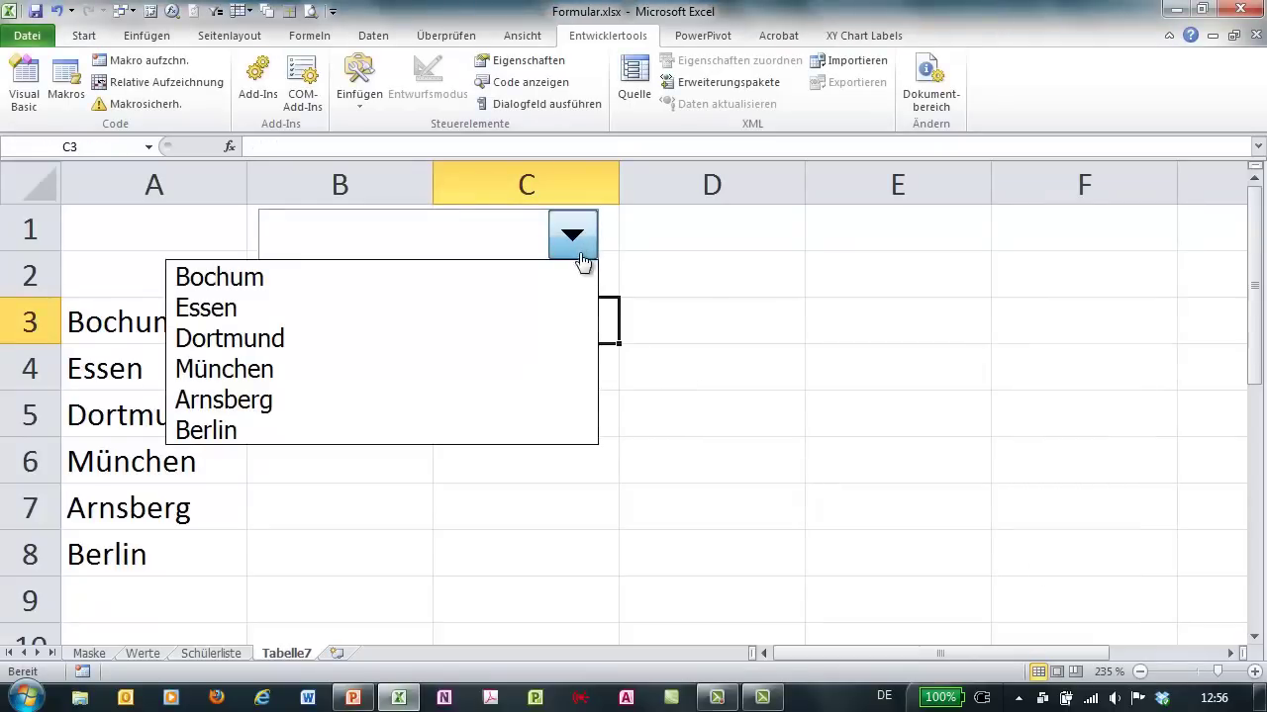
left_click(413, 319)
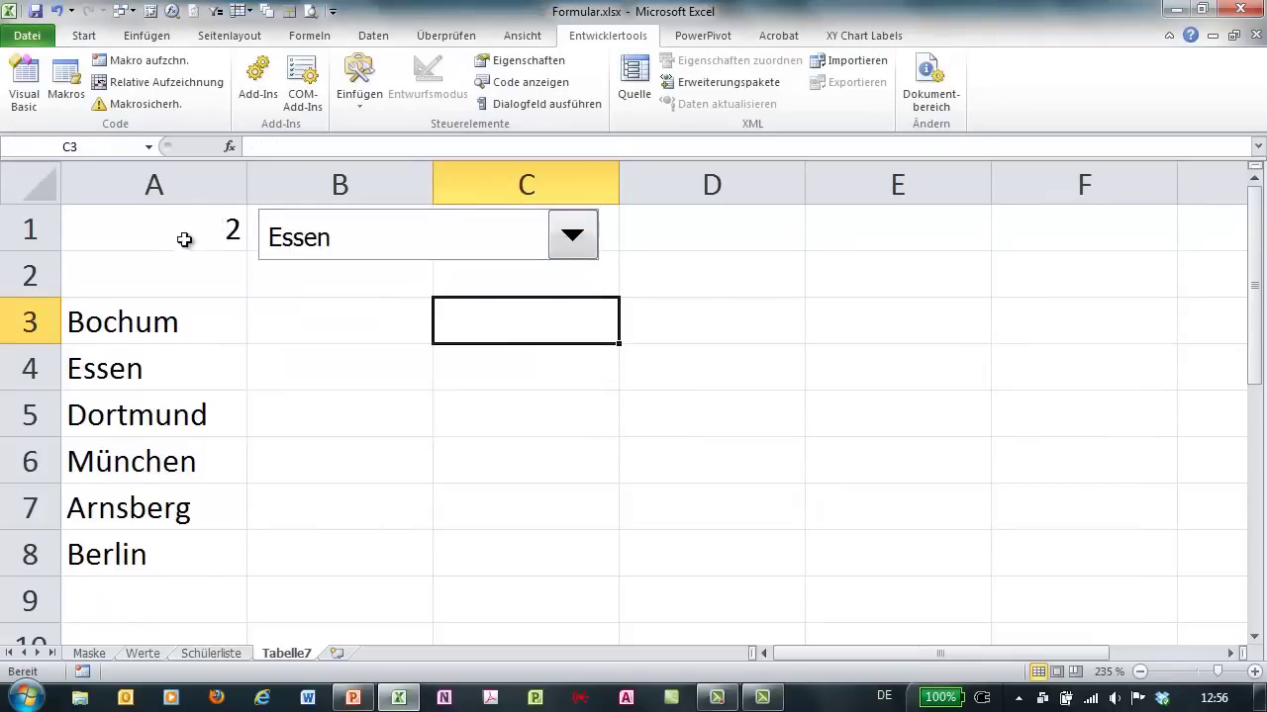
Move the combo box into B1, widen column B, and resize the box to fill the cell.
right_click(374, 260)
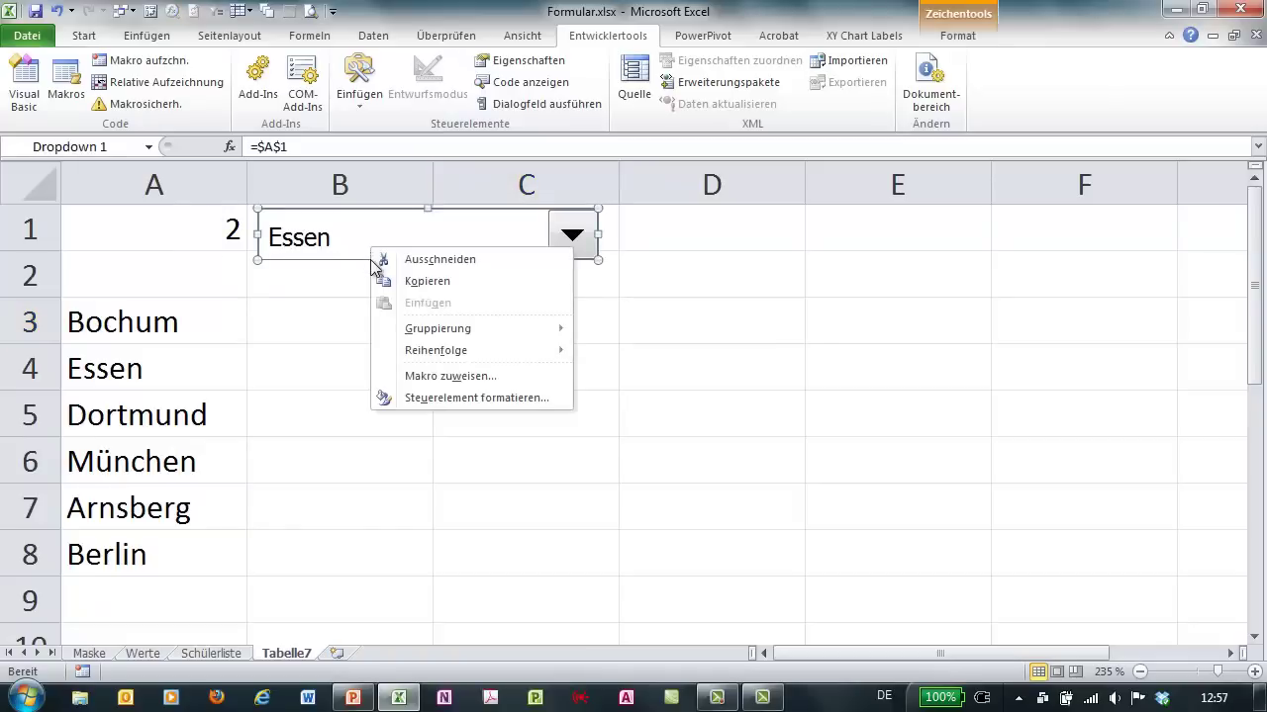
left_click(359, 262)
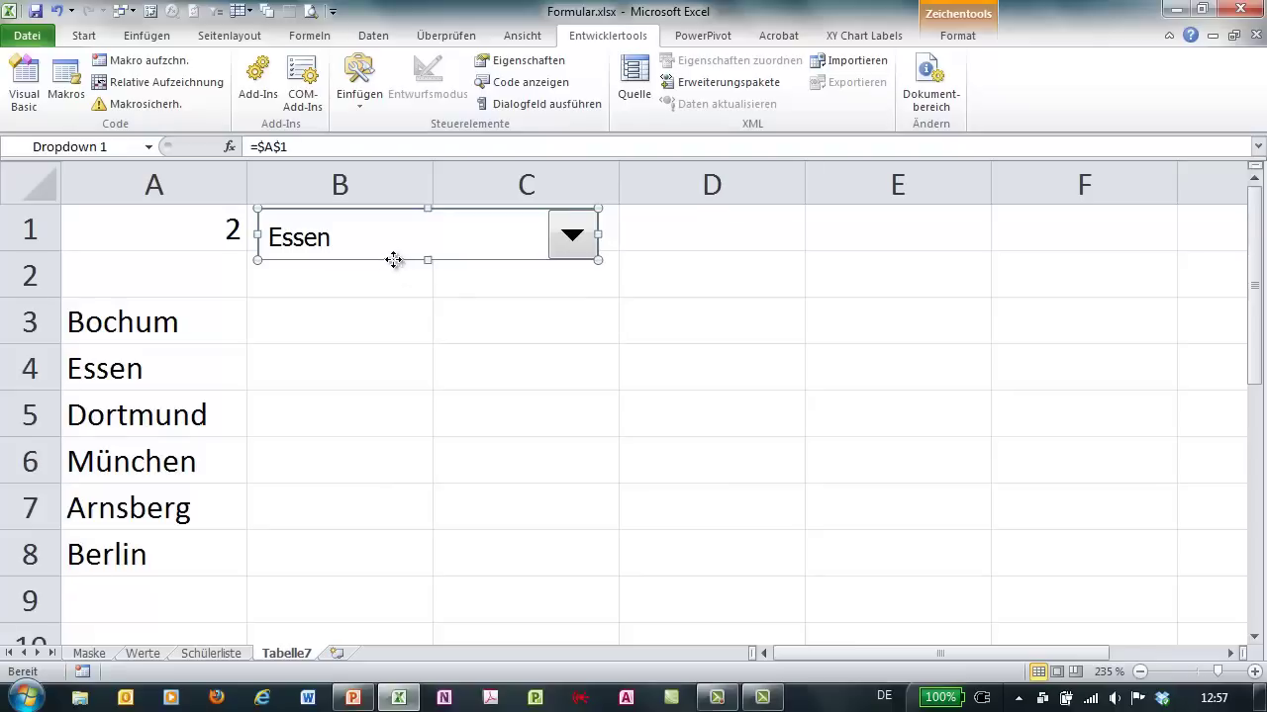
left_click_drag(396, 264, 386, 260)
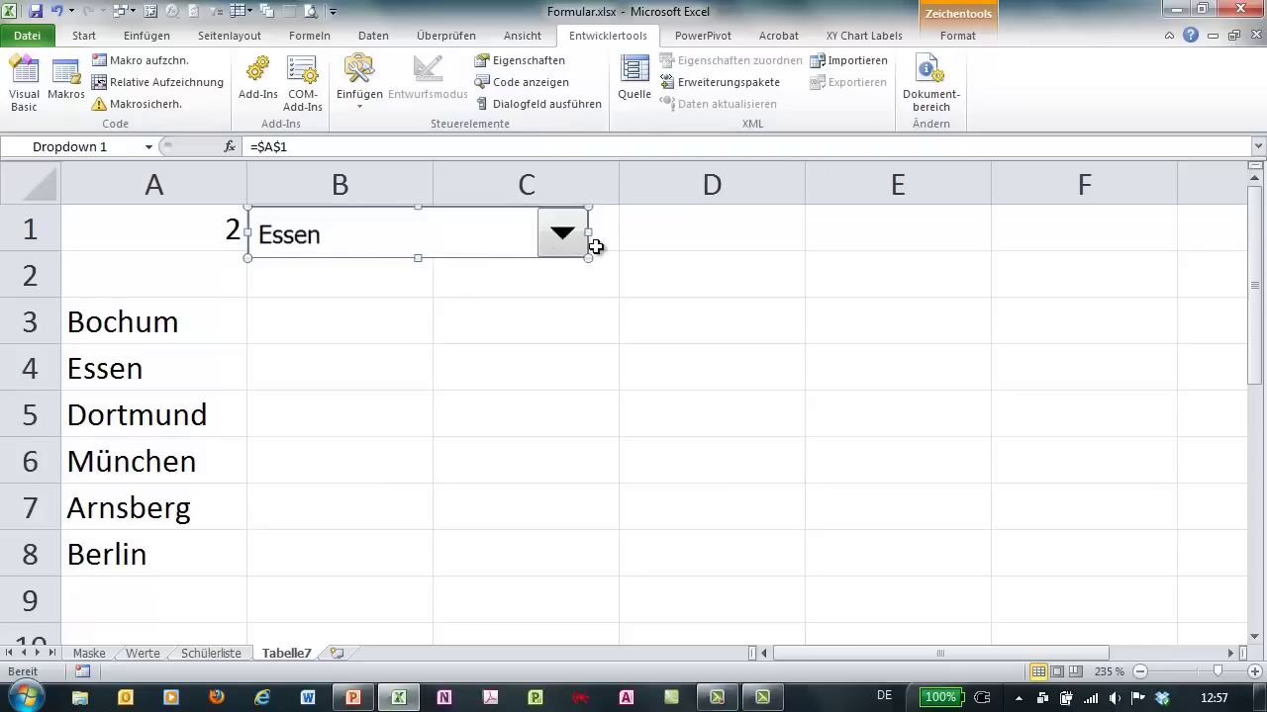
left_click_drag(432, 185, 608, 188)
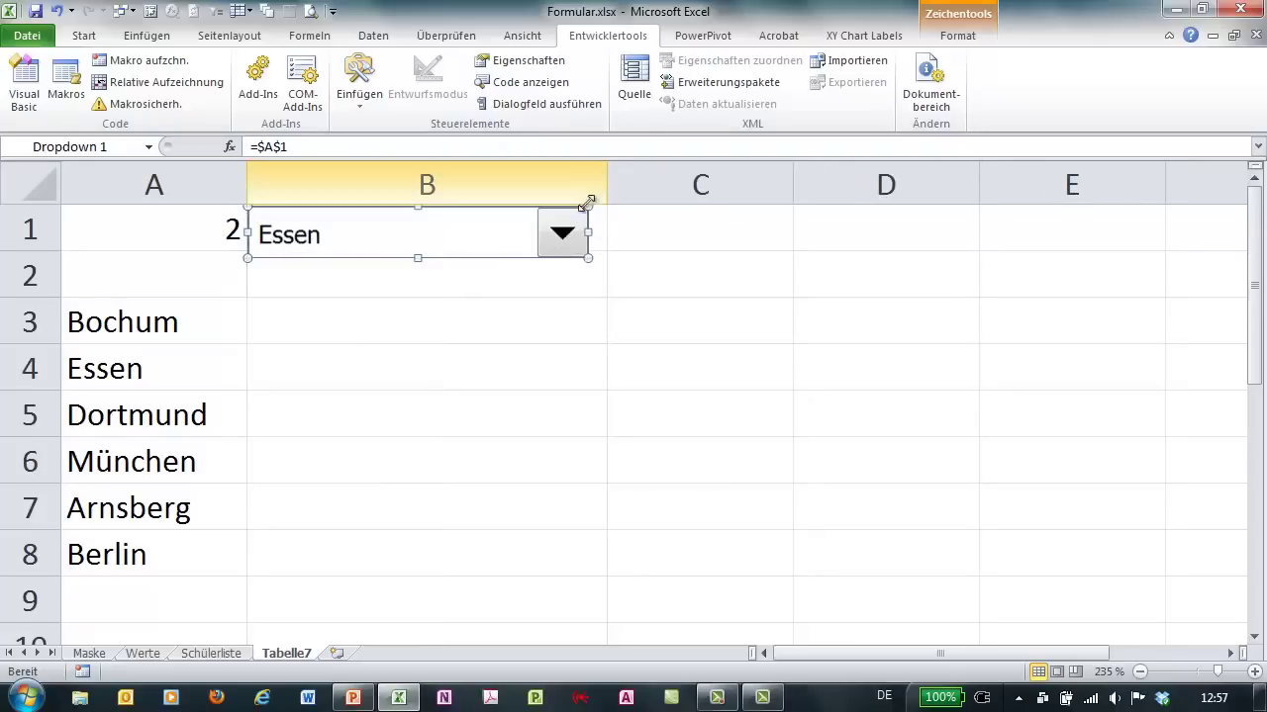
left_click_drag(585, 260, 600, 254)
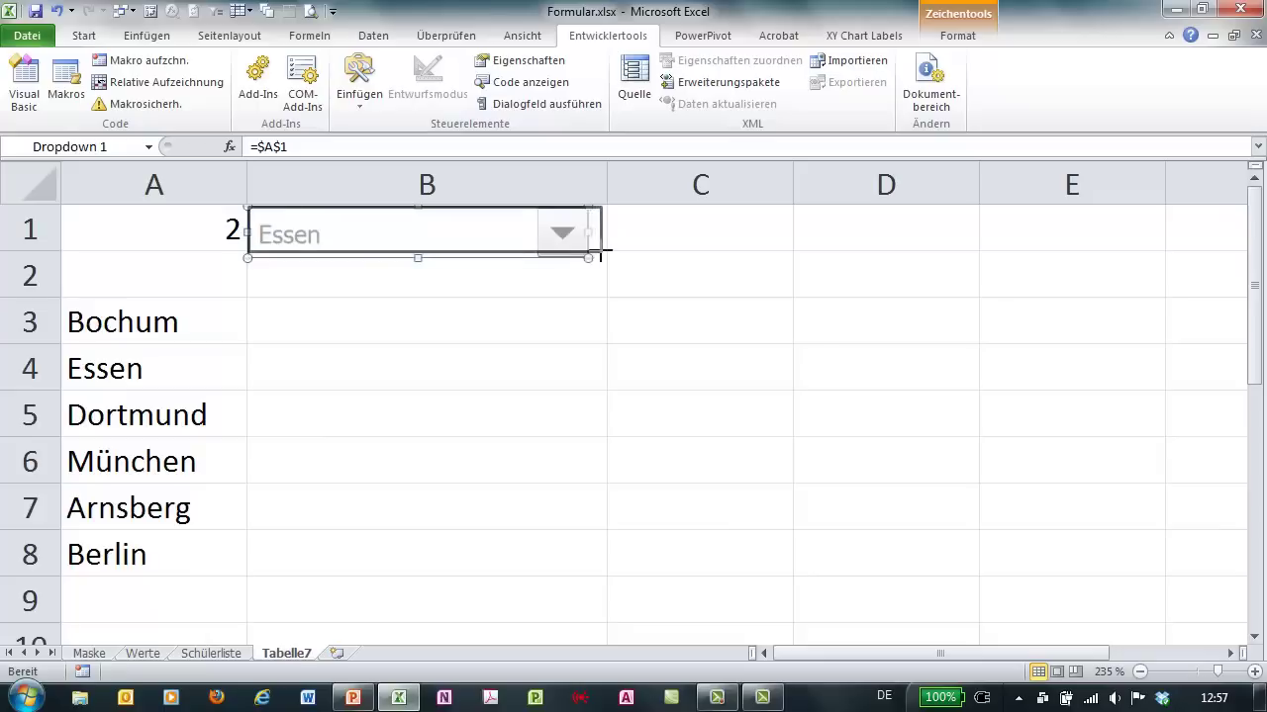
Review the combo box's Steuerelement formatieren settings and confirm them.
right_click(522, 244)
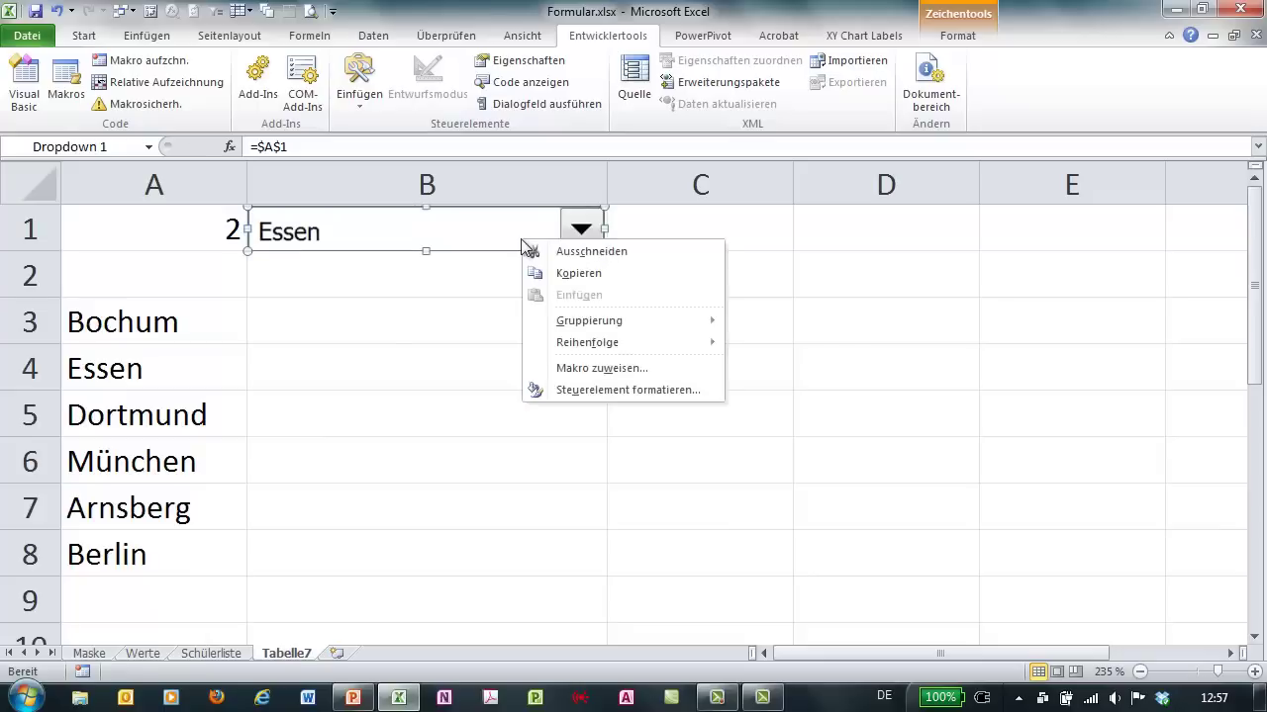
left_click(582, 390)
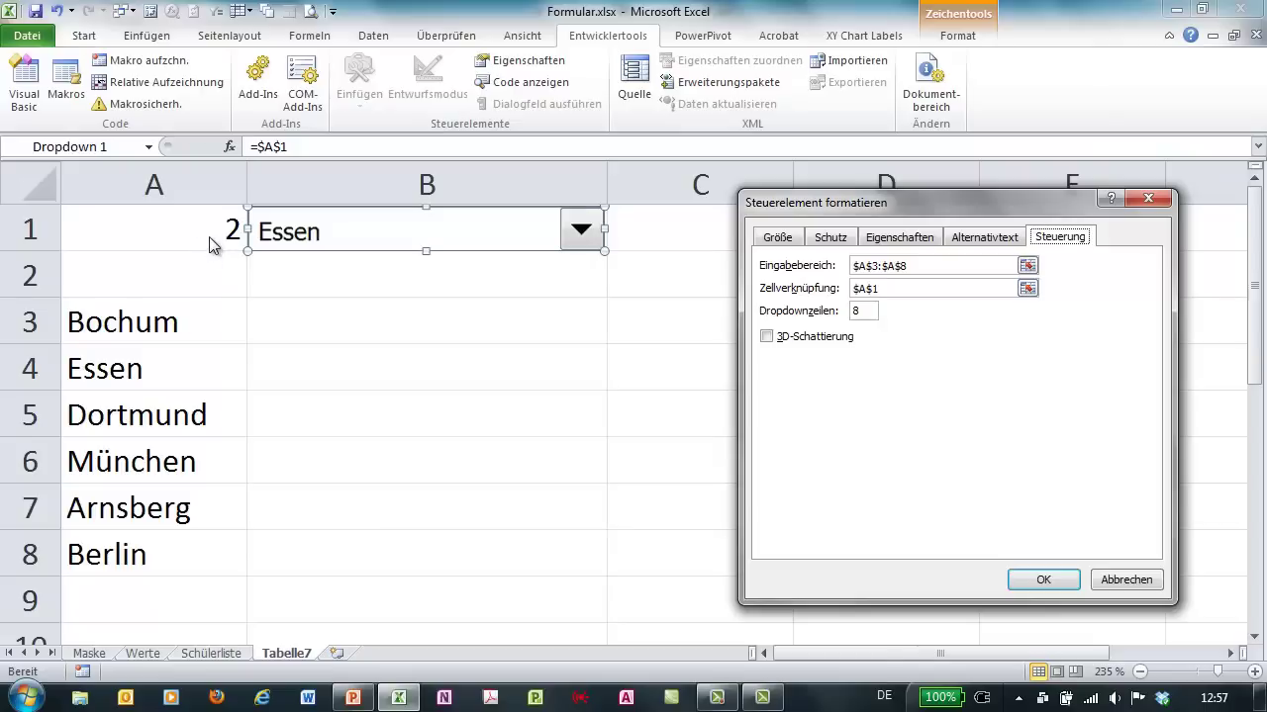
left_click(1043, 580)
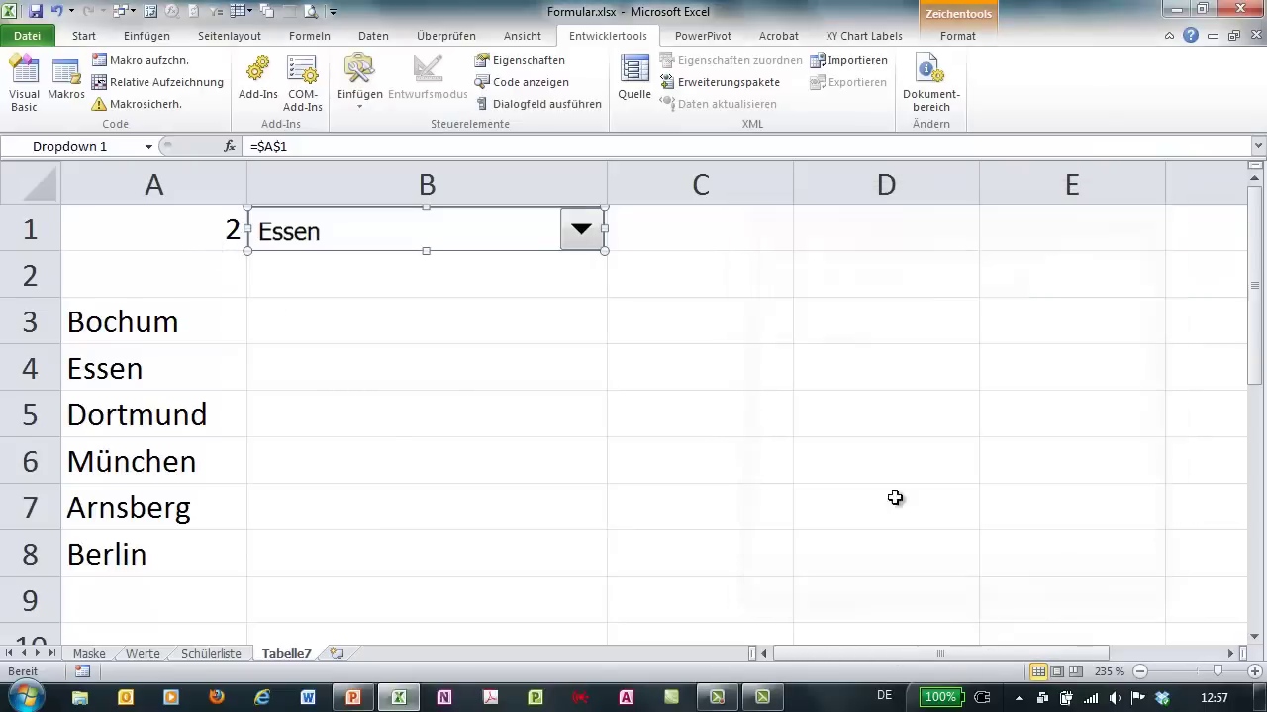
Enter =INDEX(A3:A8;A1) in cell B3.
left_click(408, 321)
type("=i")
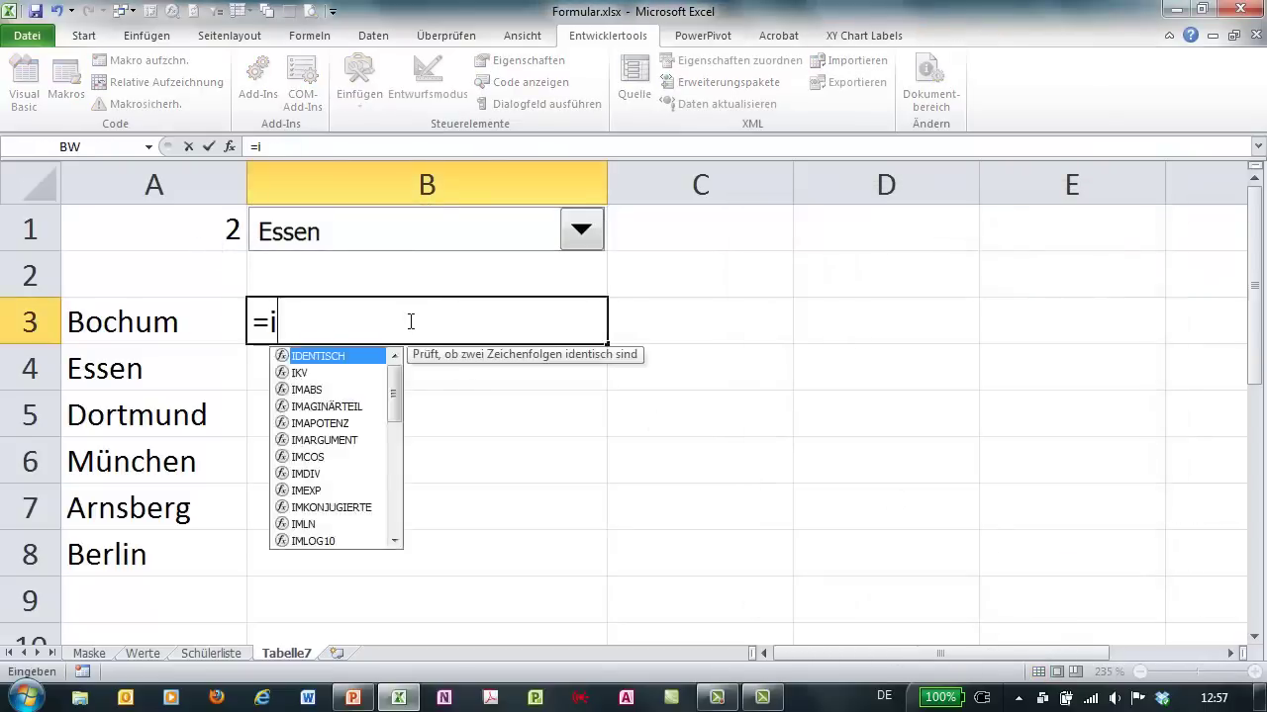
type("ndex(")
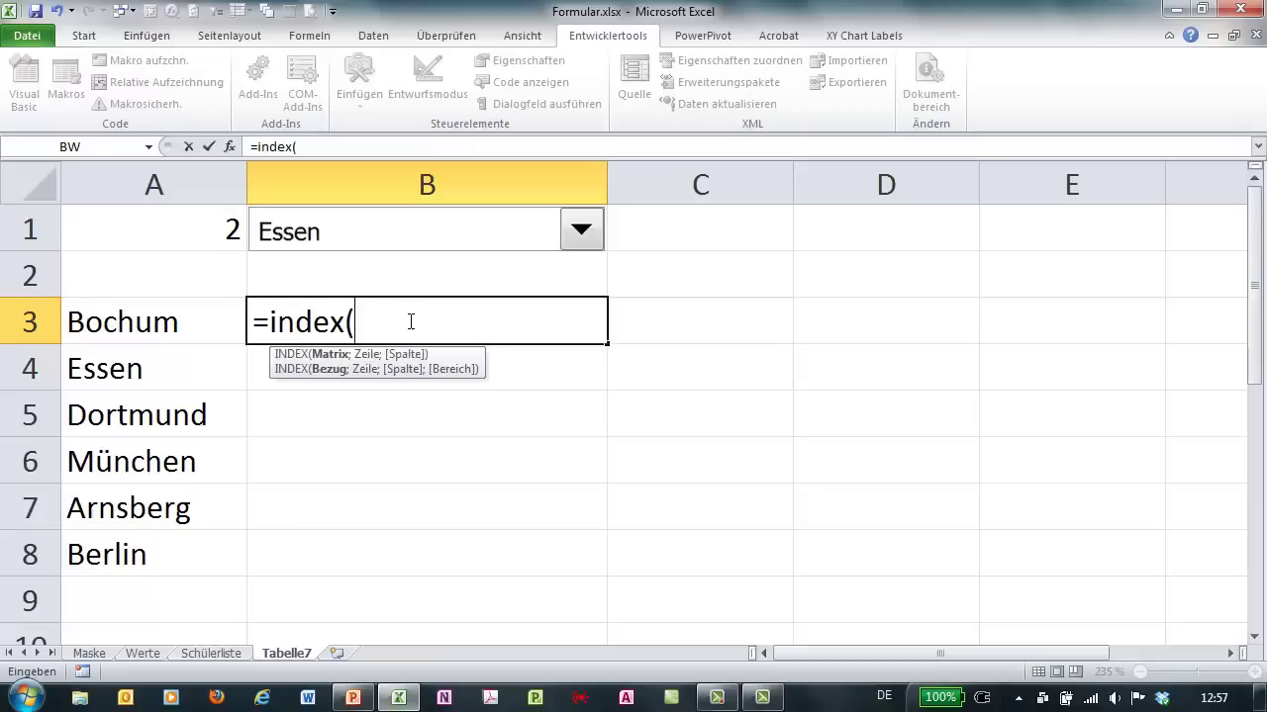
left_click_drag(106, 320, 114, 549)
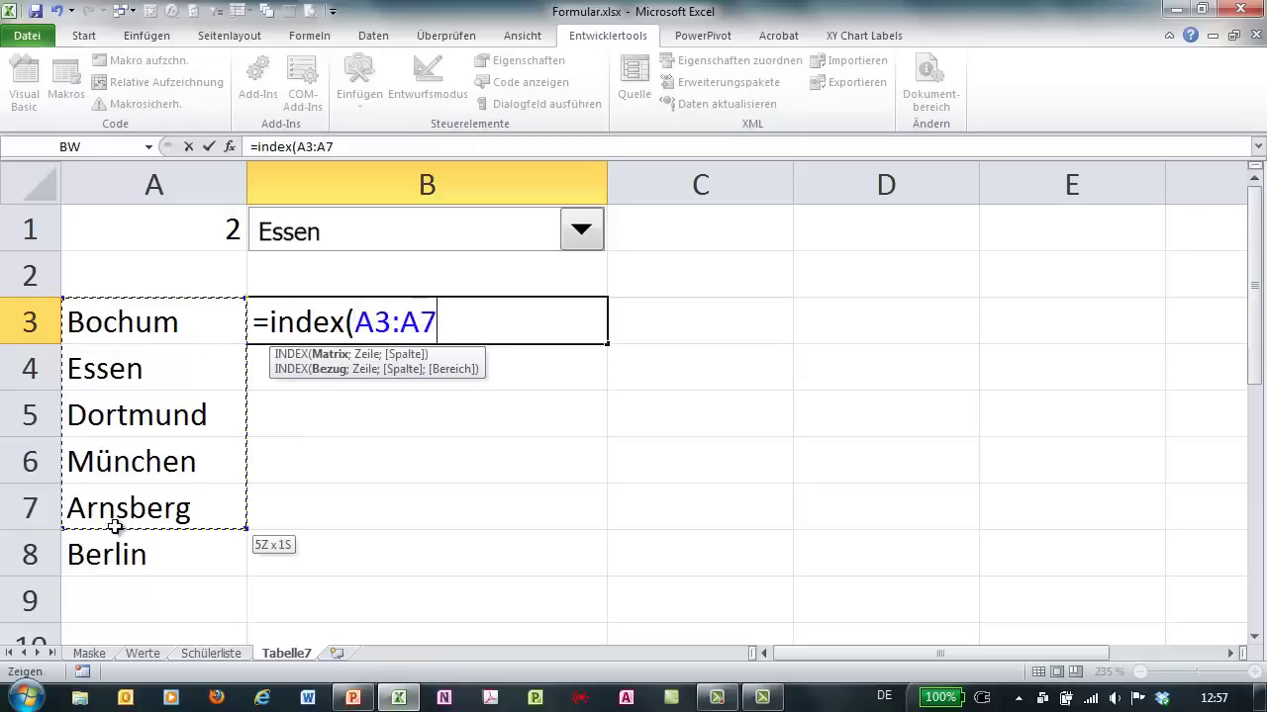
type(";")
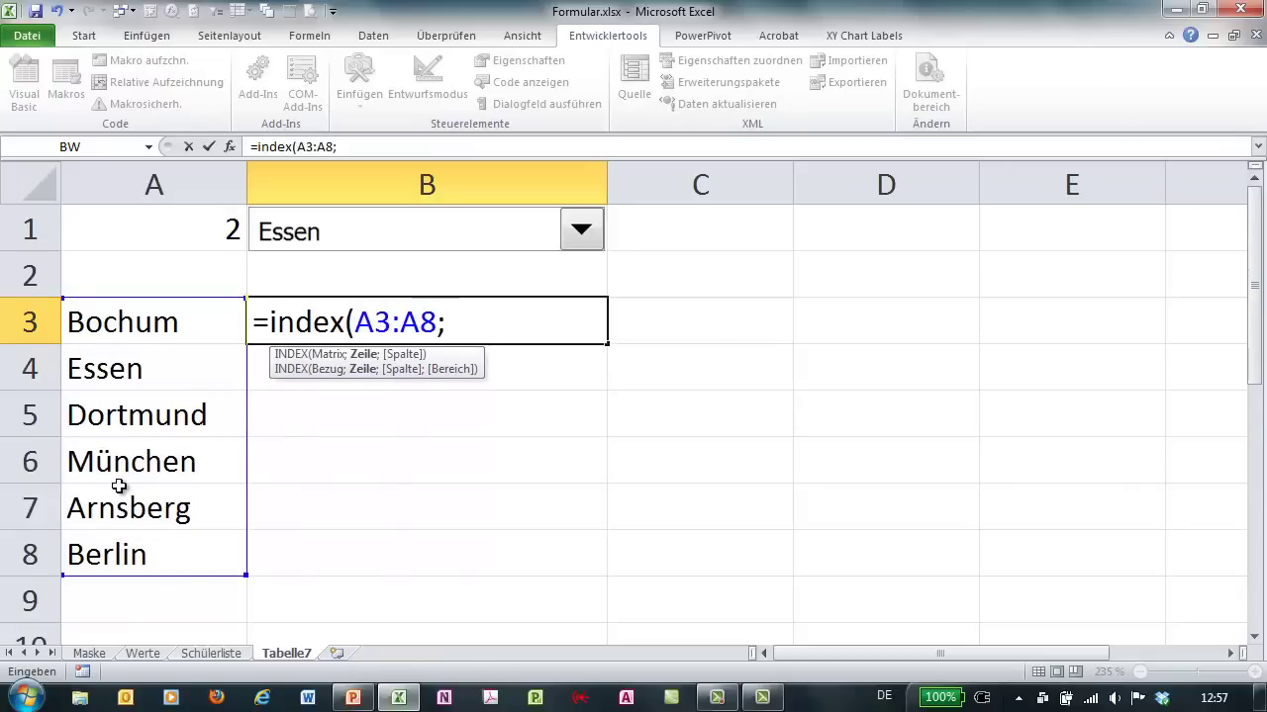
left_click(195, 221)
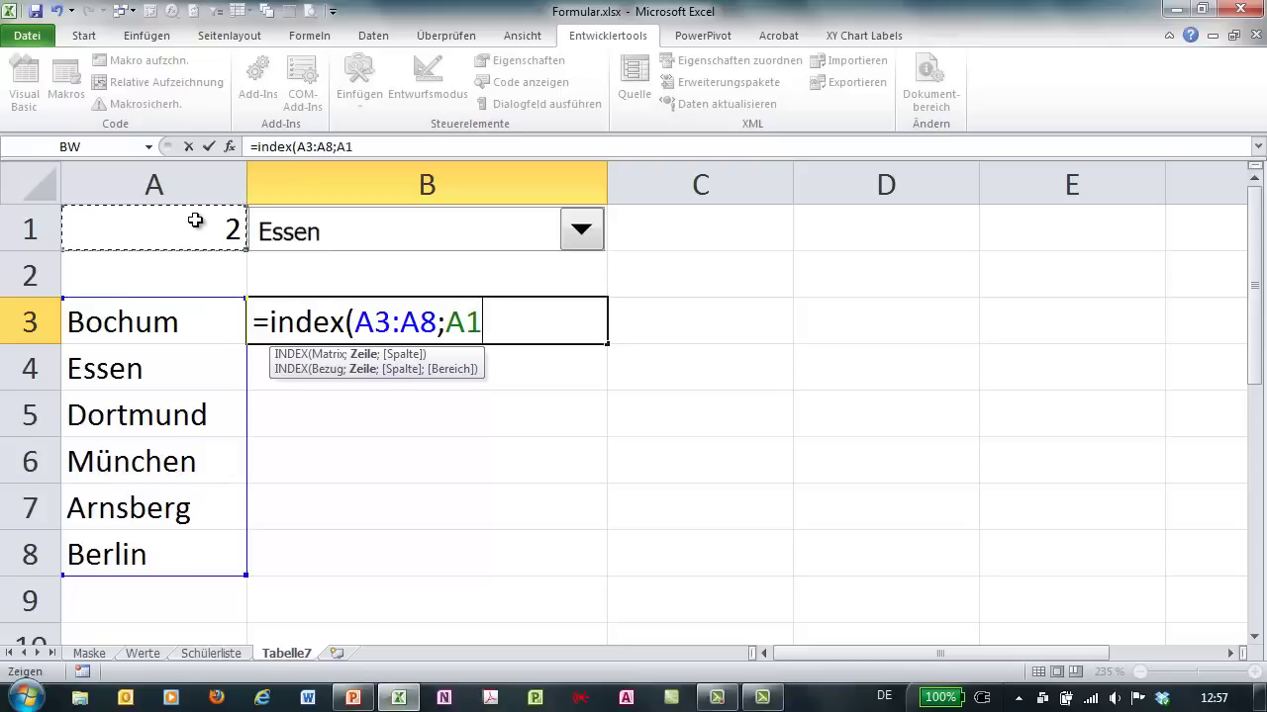
type(")")
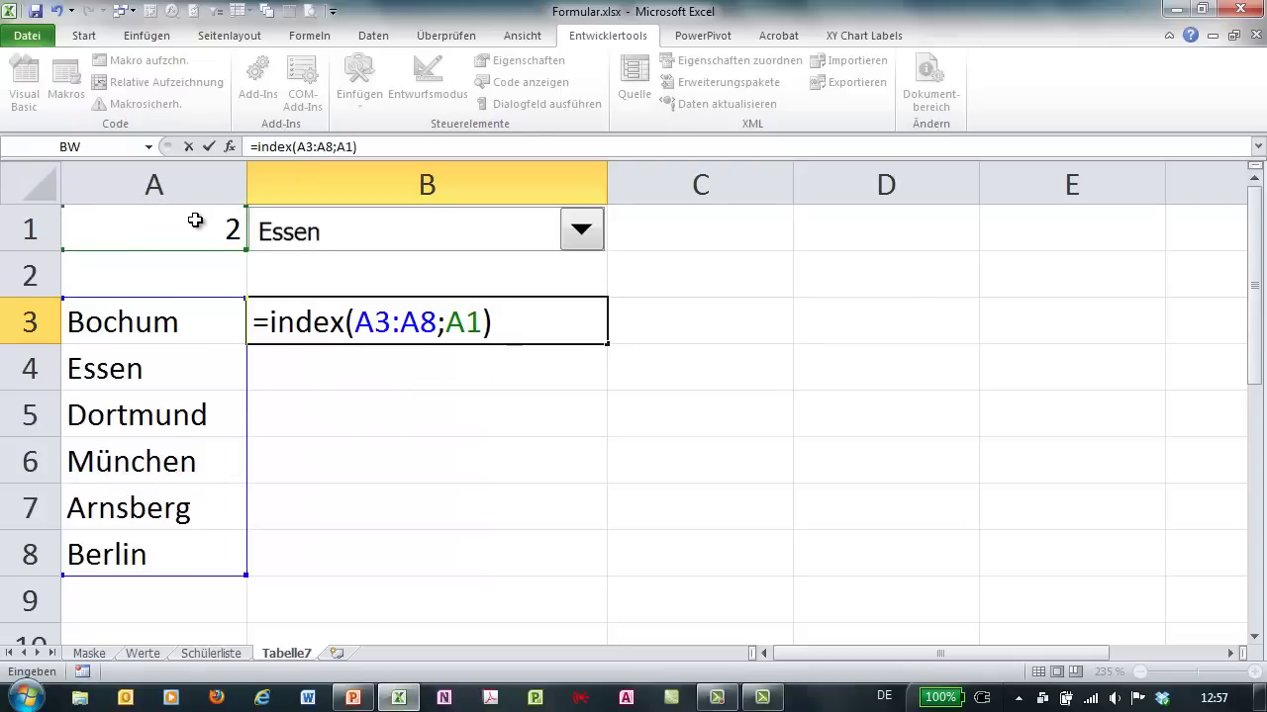
key("Return")
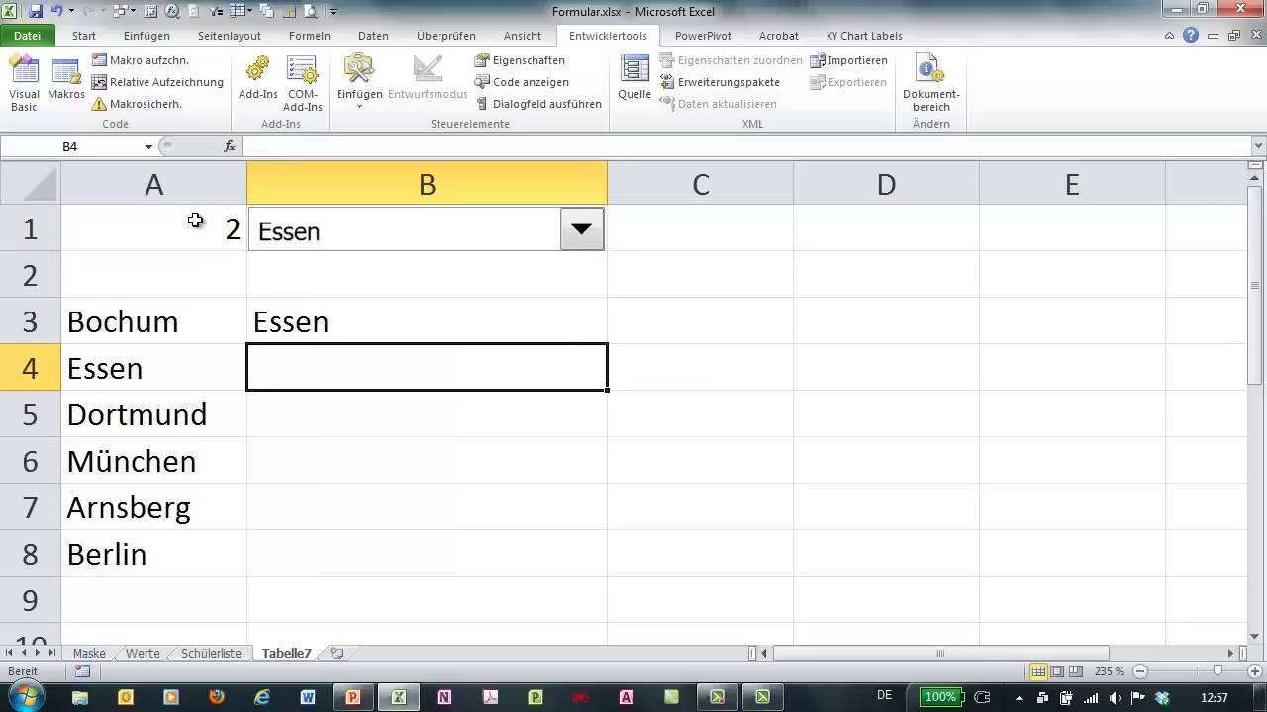
Choose Dortmund in the combo box and check that B3 shows it.
left_click(404, 229)
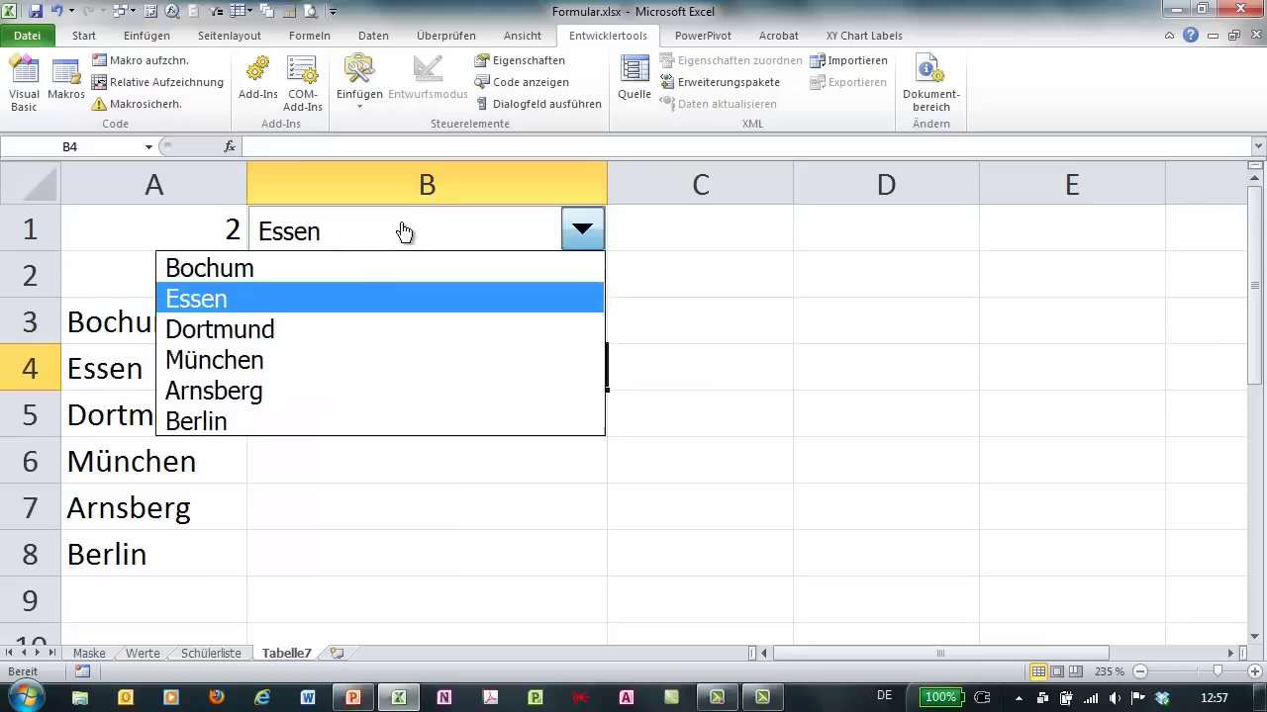
left_click(269, 332)
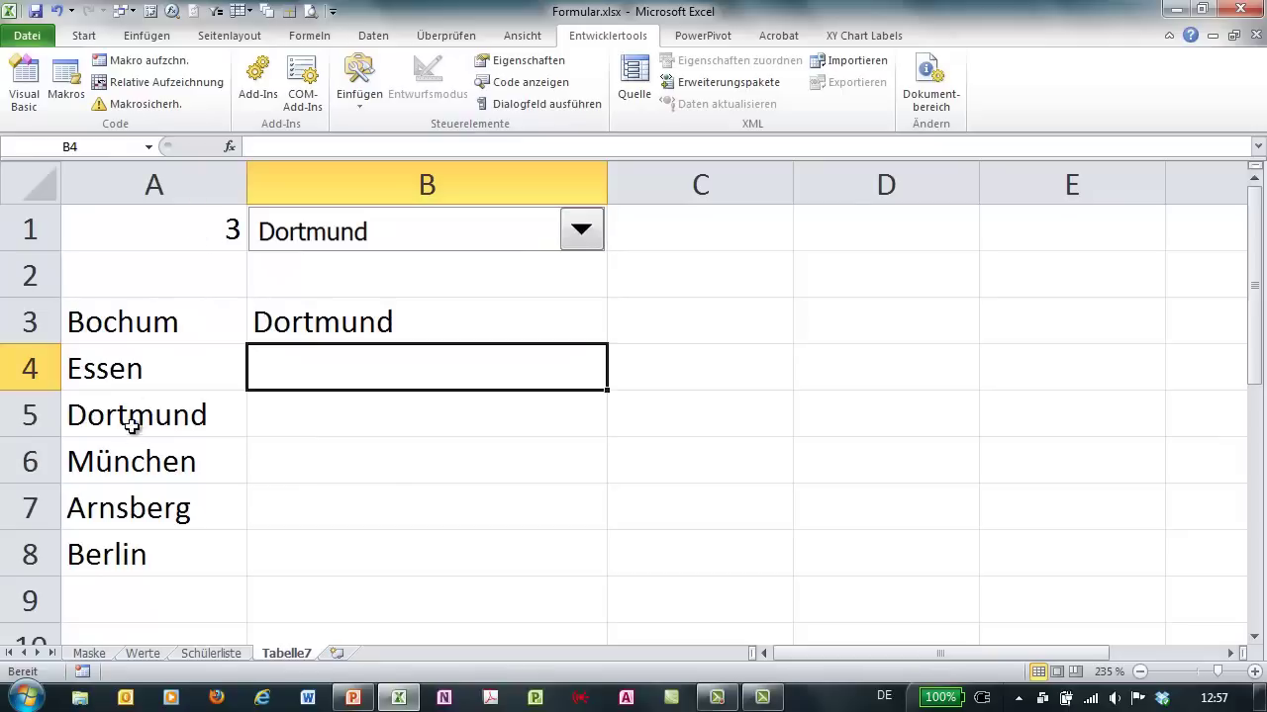
left_click(326, 316)
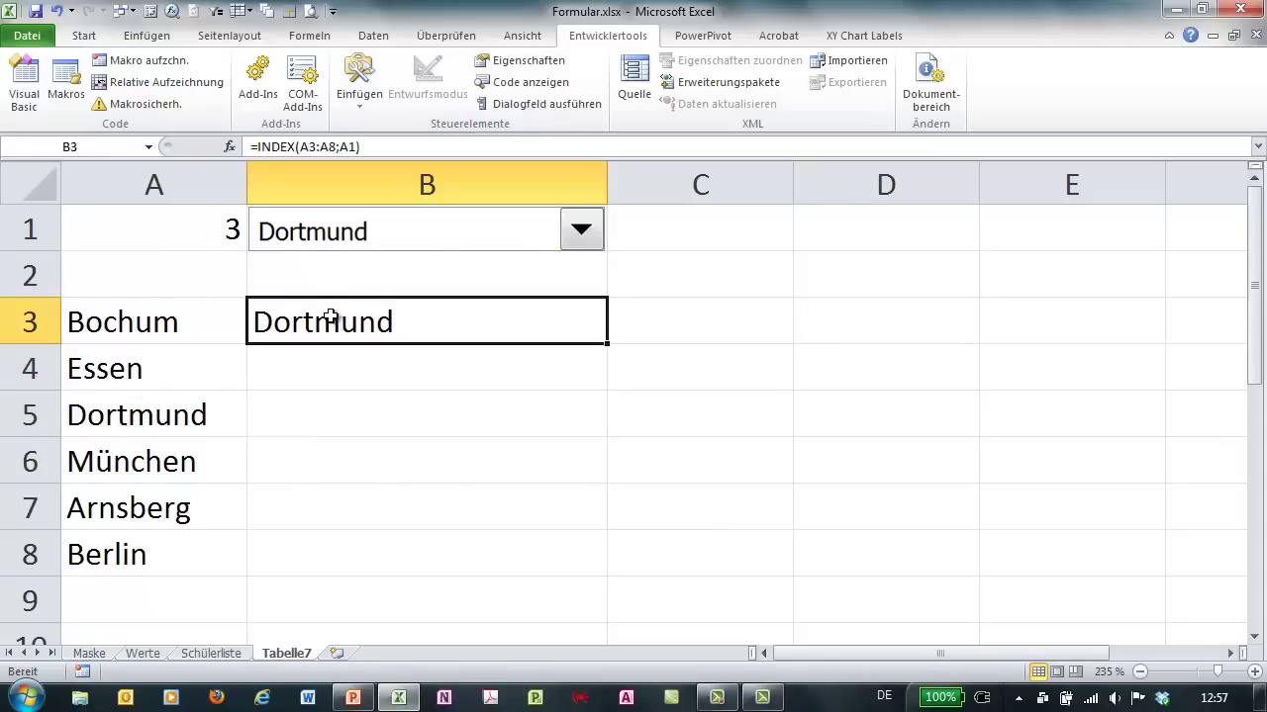
Compare Maske and Werte, inspecting the class names, teacher names and cell A1's value.
left_click(107, 655)
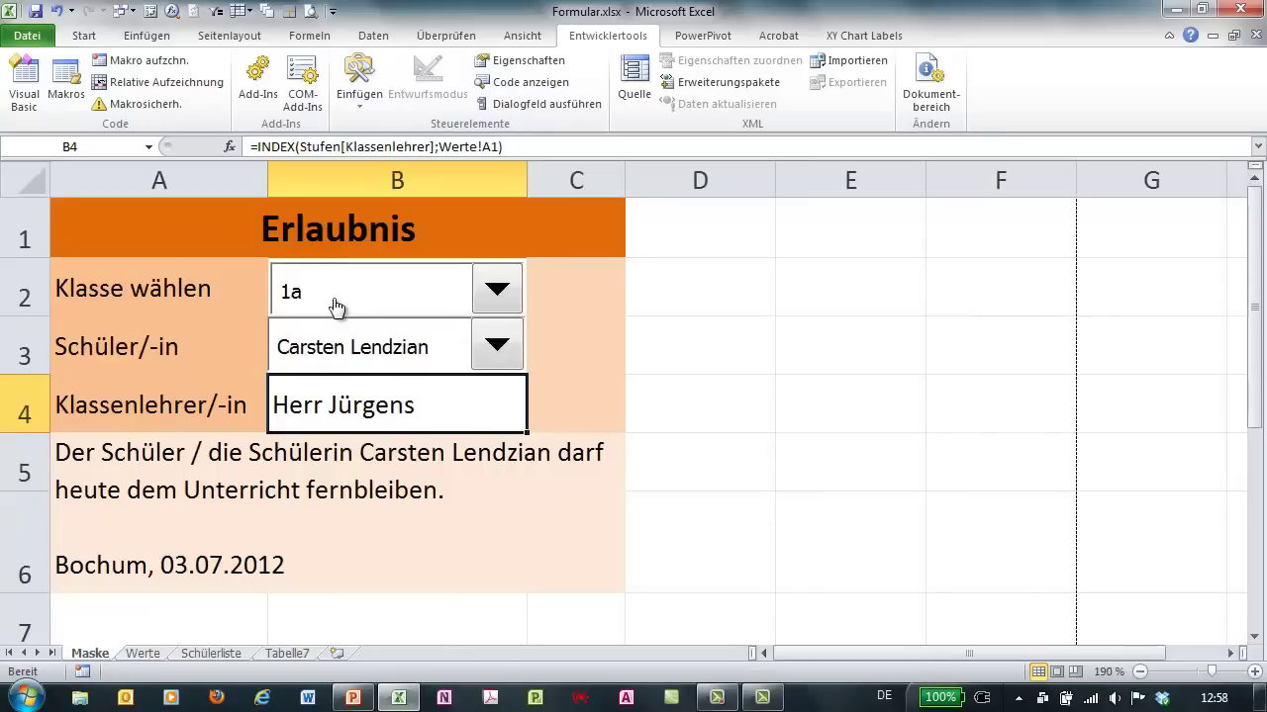
left_click(145, 655)
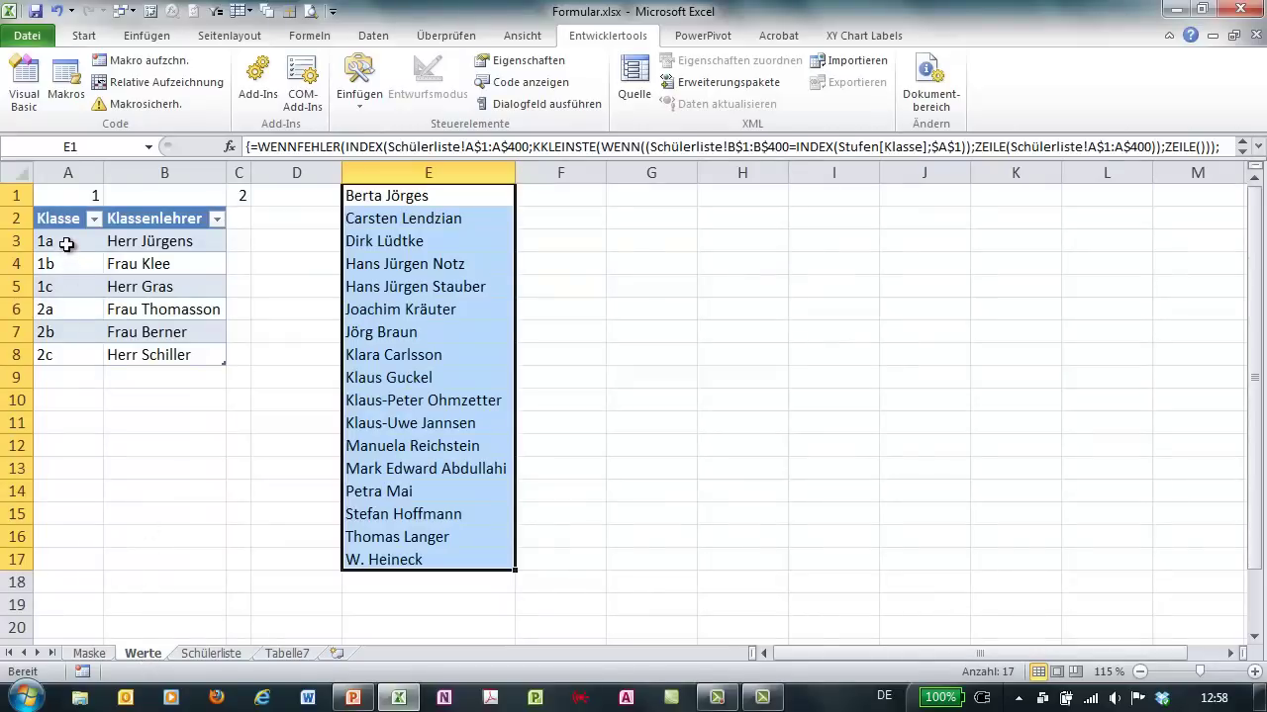
left_click_drag(67, 244, 70, 354)
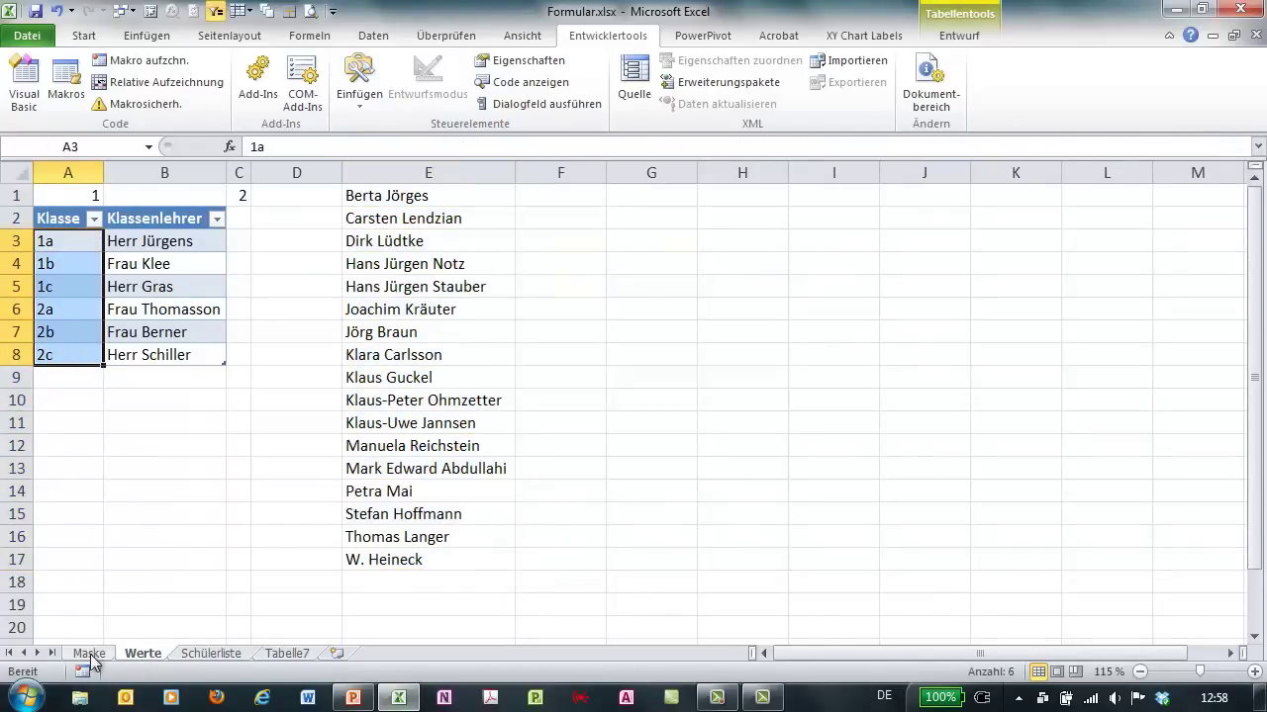
left_click(89, 655)
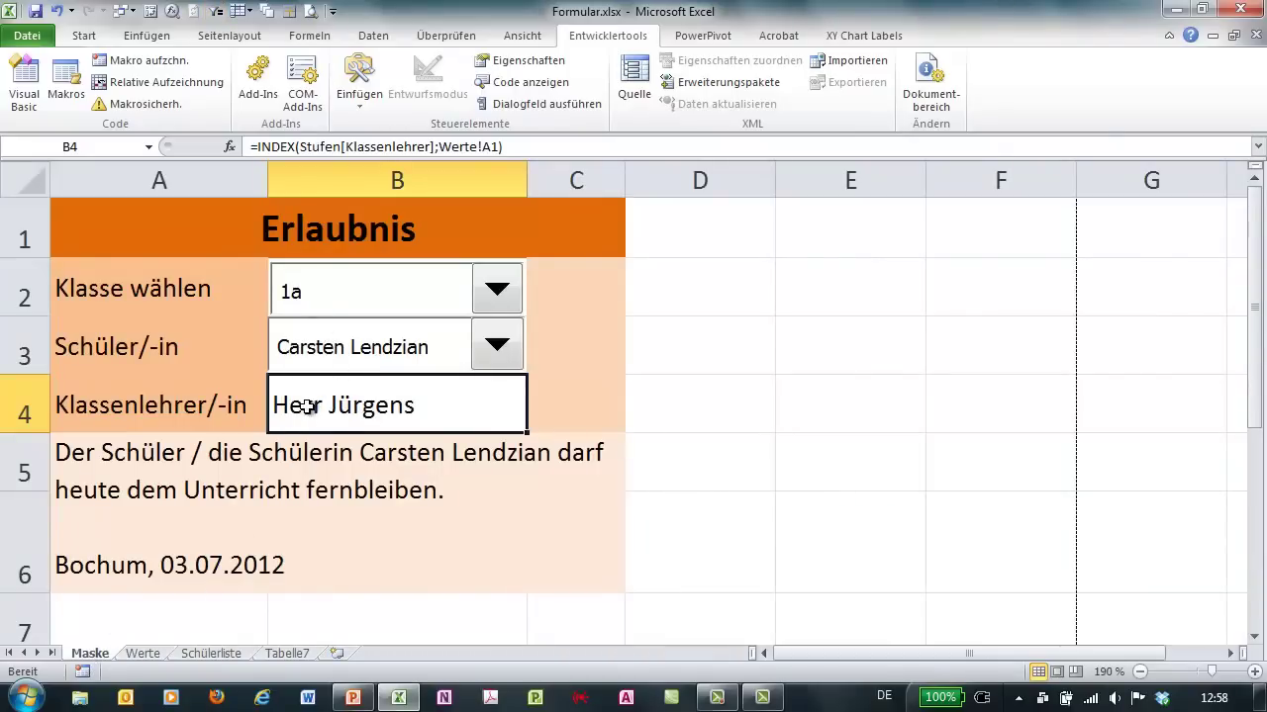
left_click(140, 654)
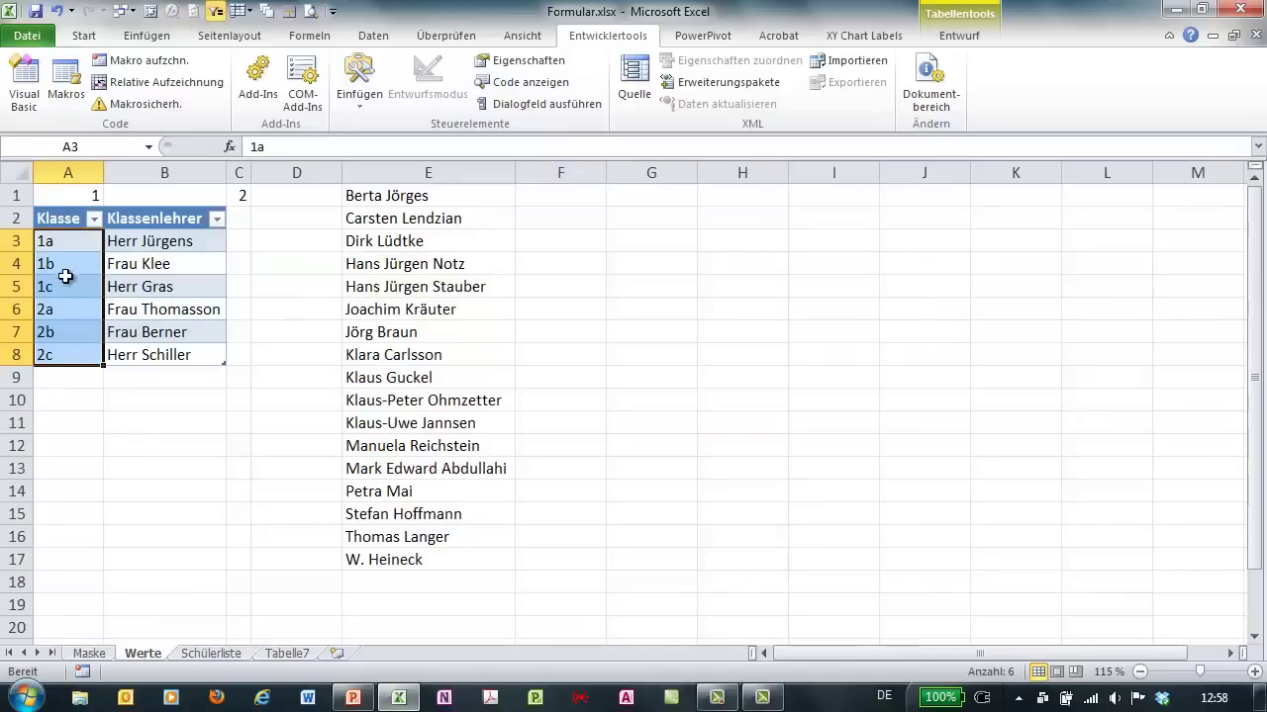
left_click_drag(141, 246, 134, 355)
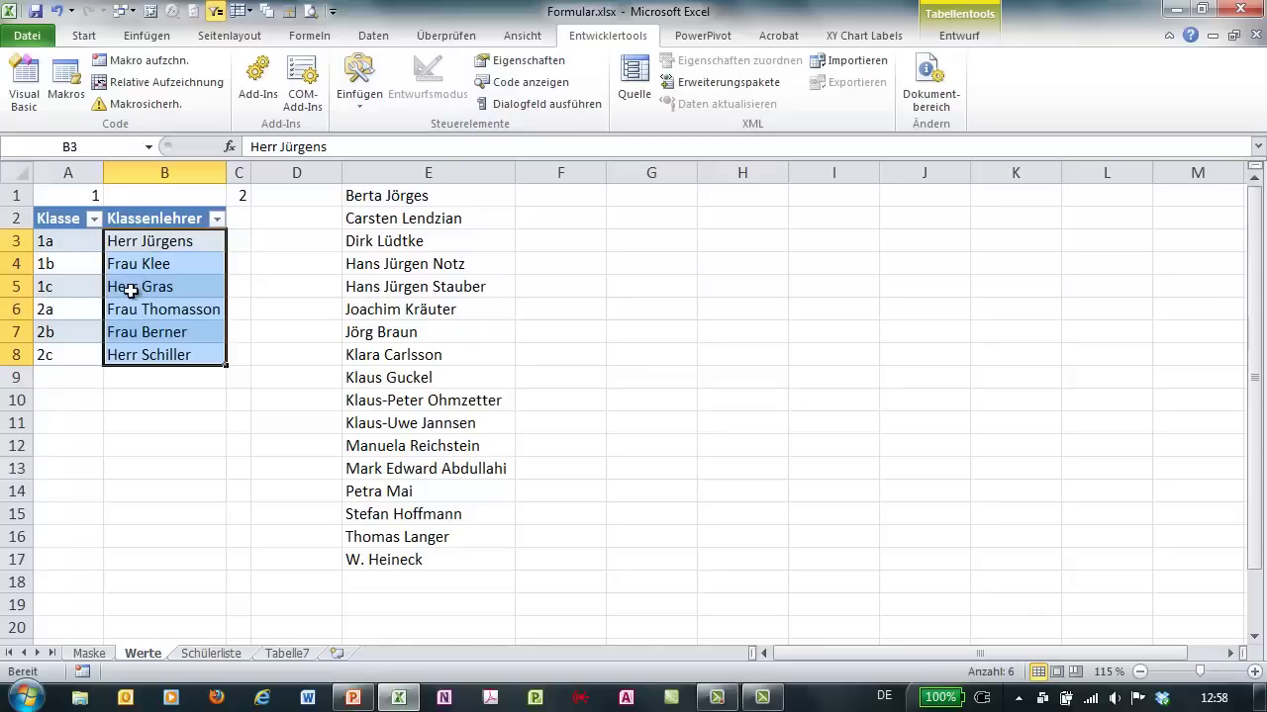
left_click(131, 291)
left_click(90, 193)
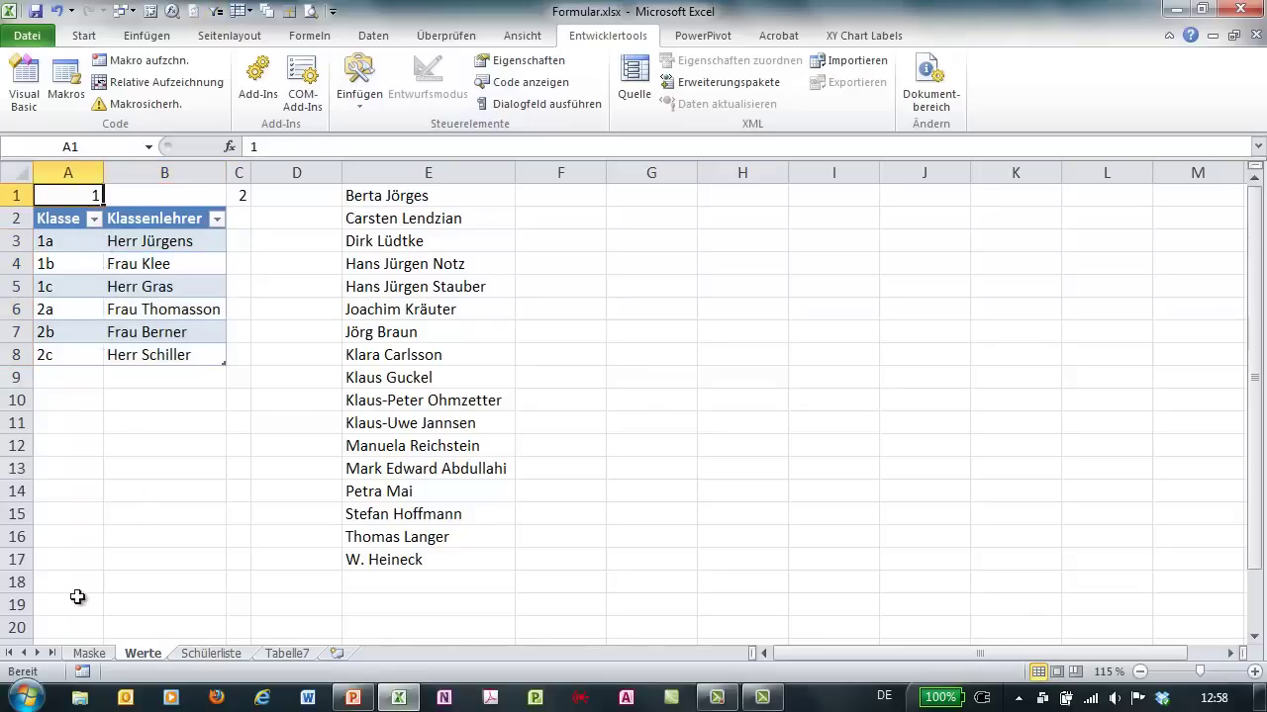
Pick class 2a on the Maske form, then view the Werte sheet.
left_click(90, 653)
left_click(498, 290)
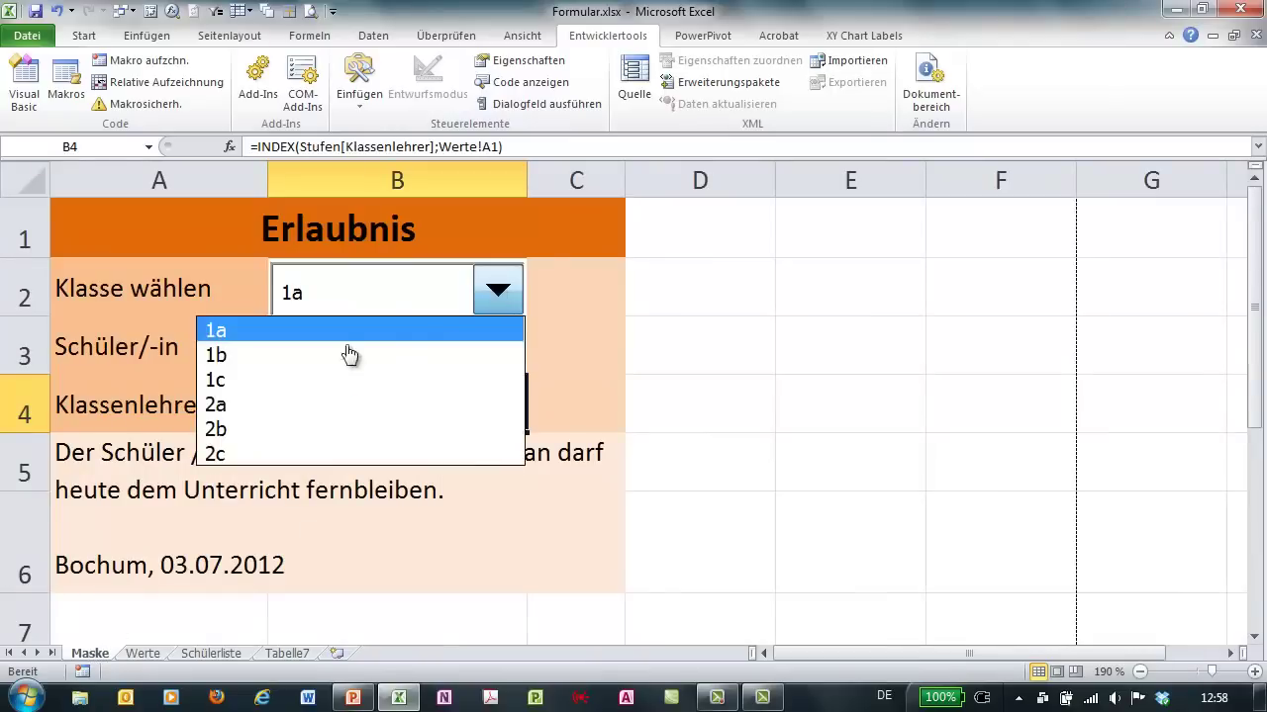
left_click(246, 409)
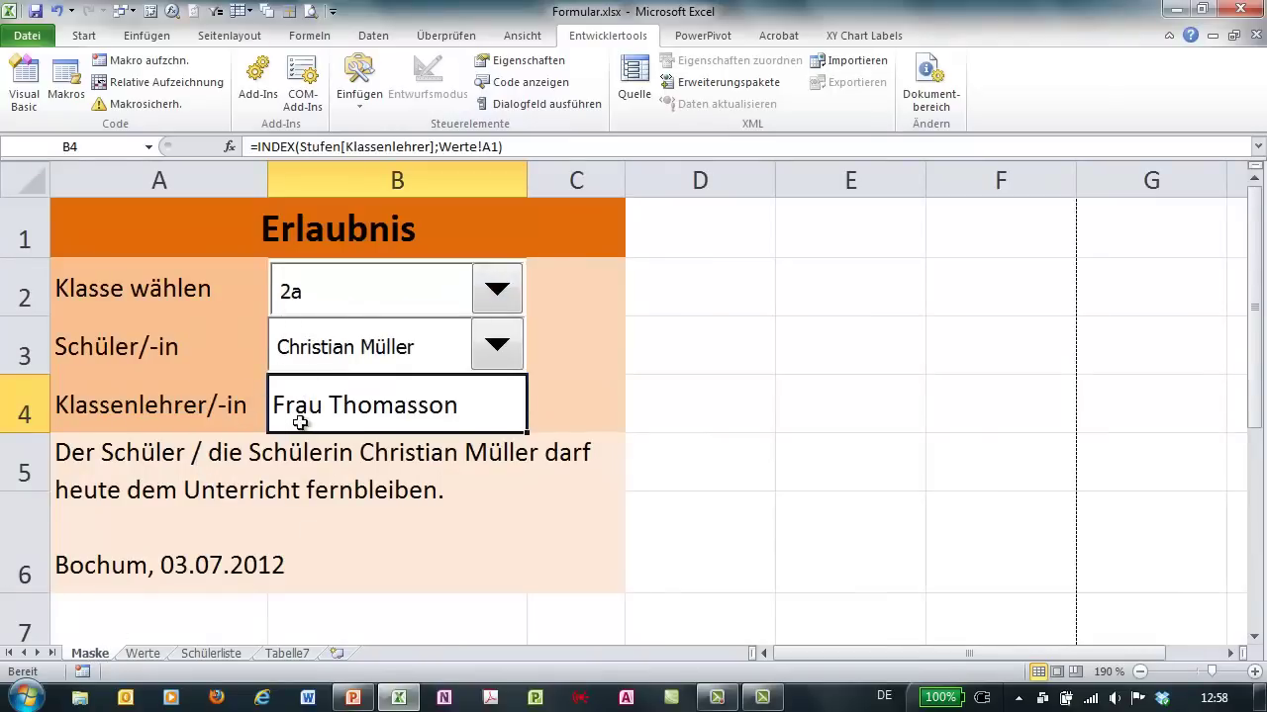
left_click(142, 655)
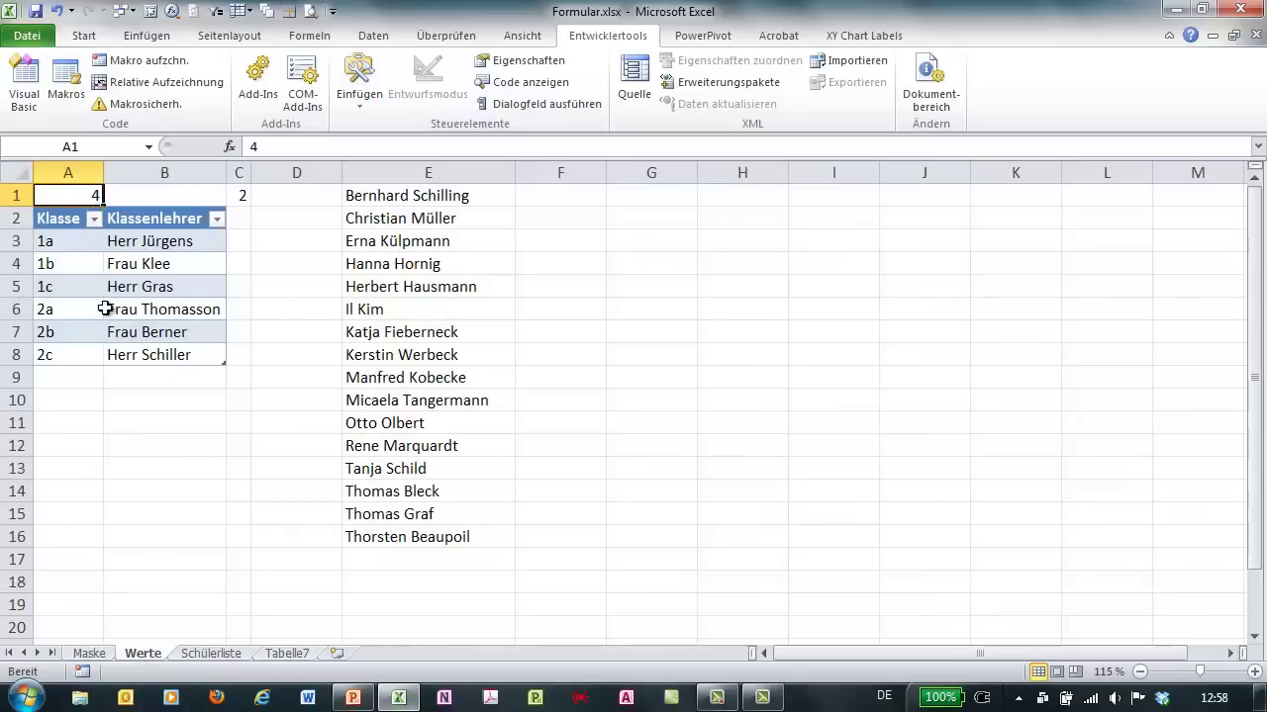
On Tabelle7, enter Köln in A9 below Berlin in the city list.
left_click(288, 654)
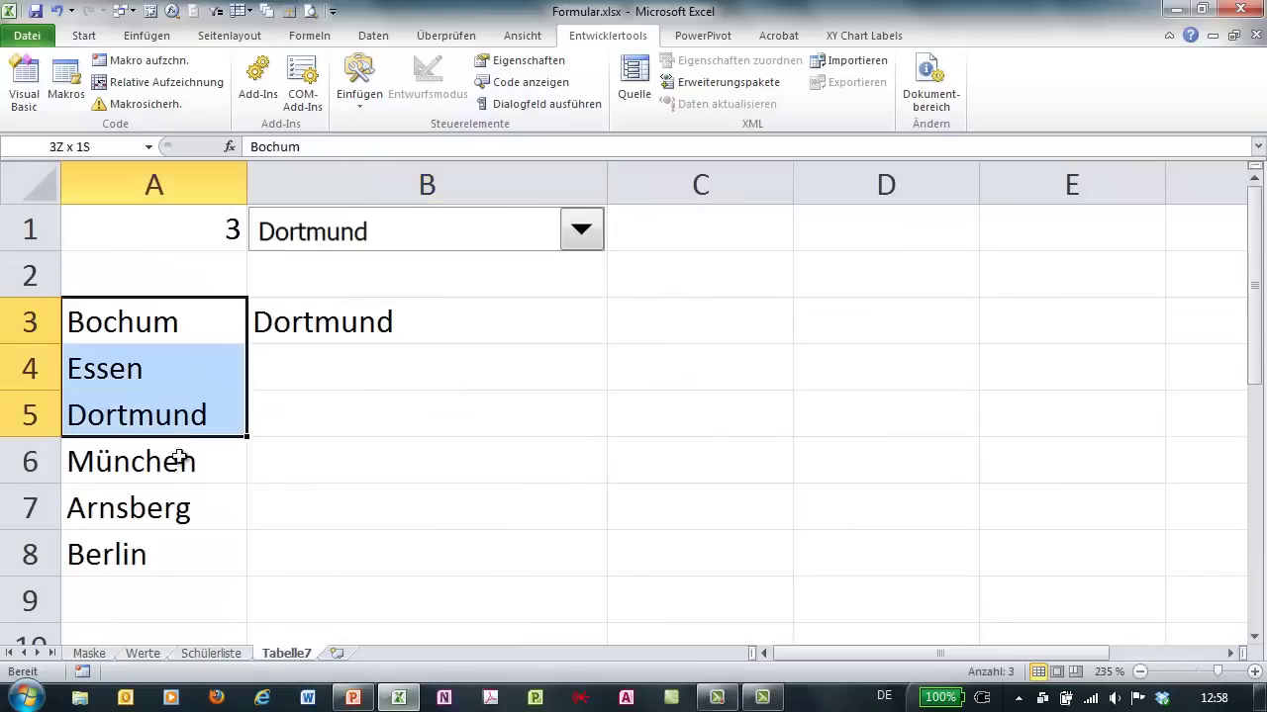
left_click_drag(214, 333, 170, 534)
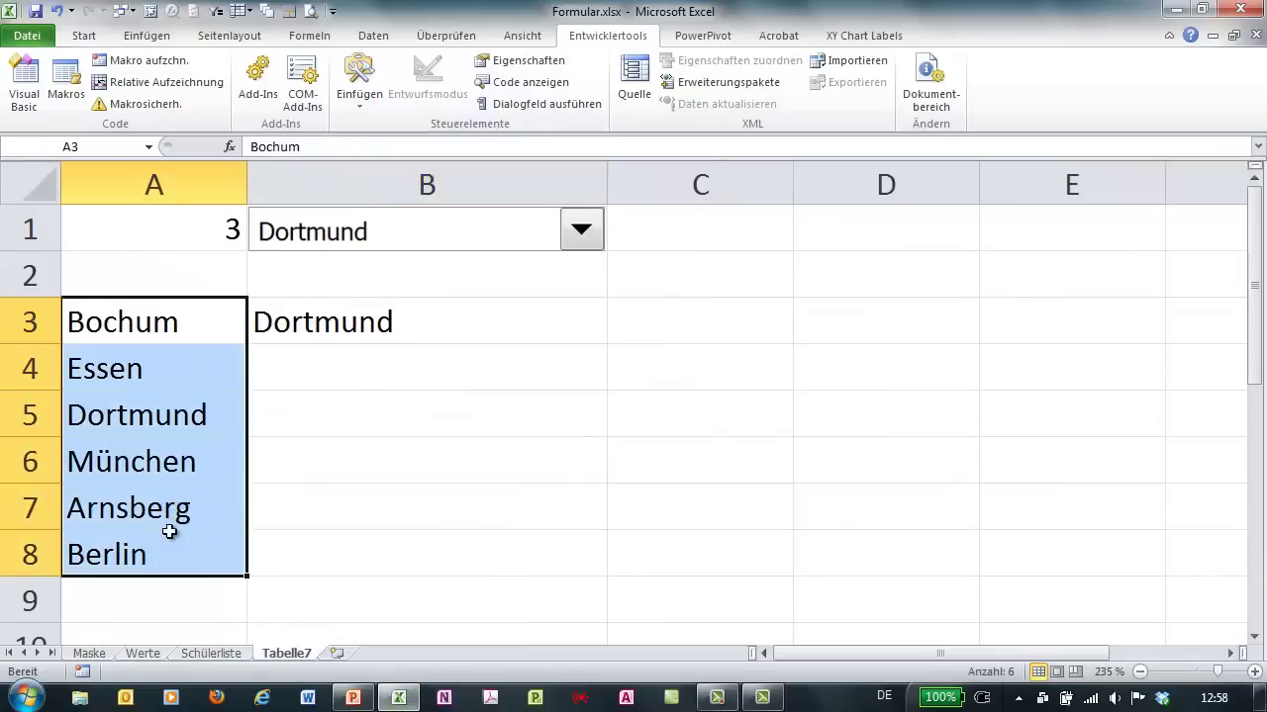
left_click(159, 586)
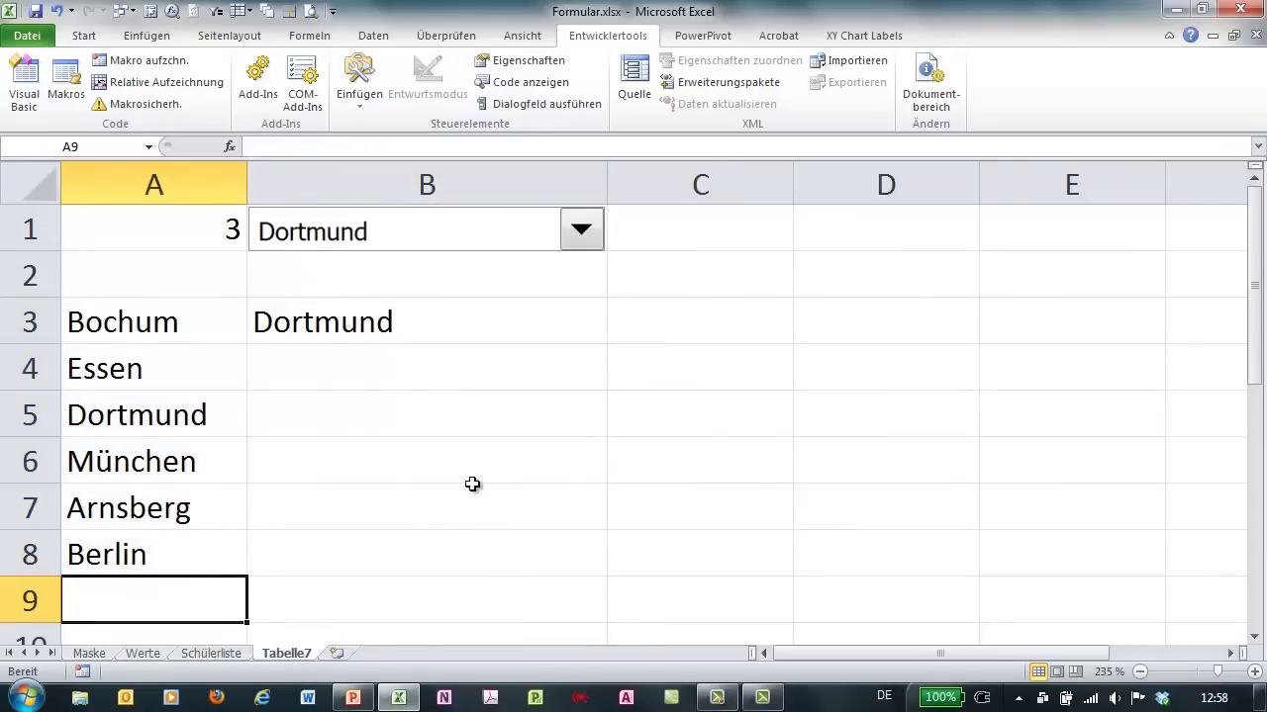
type("Köln")
key("Return")
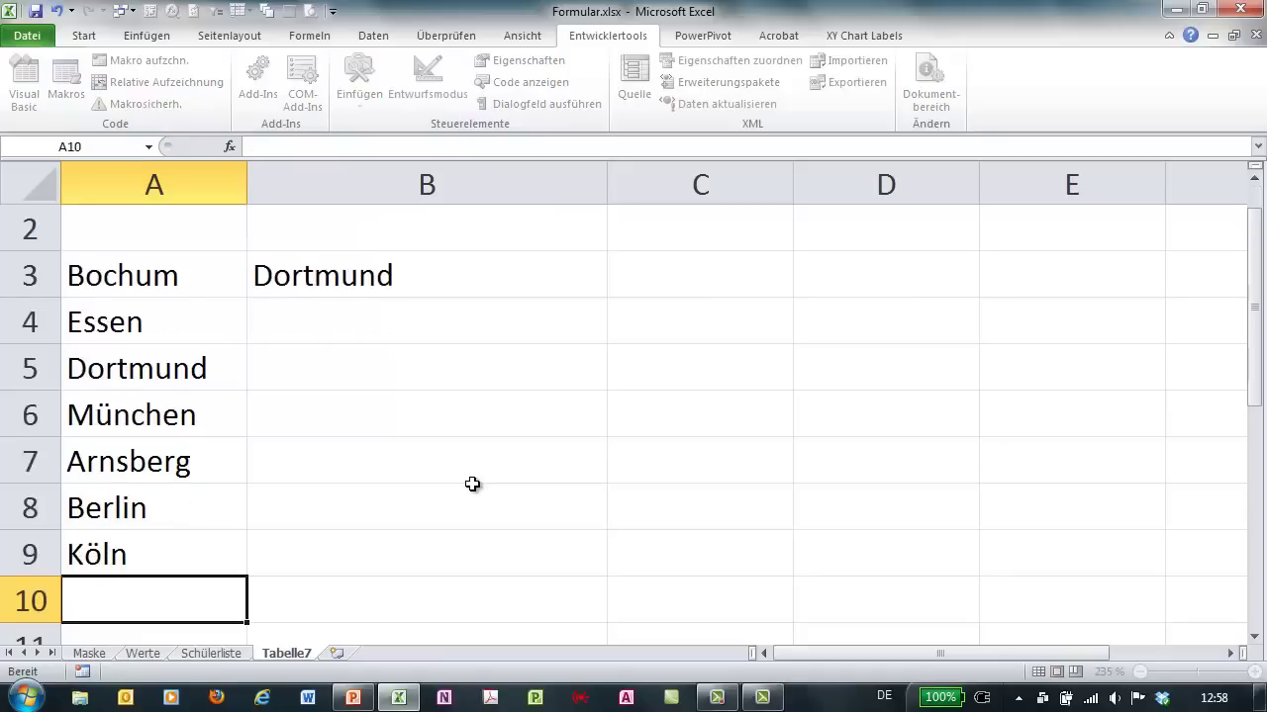
Confirm Köln is missing from the city dropdown, then clear A9.
scroll(382, 516, "up", 1)
left_click(581, 231)
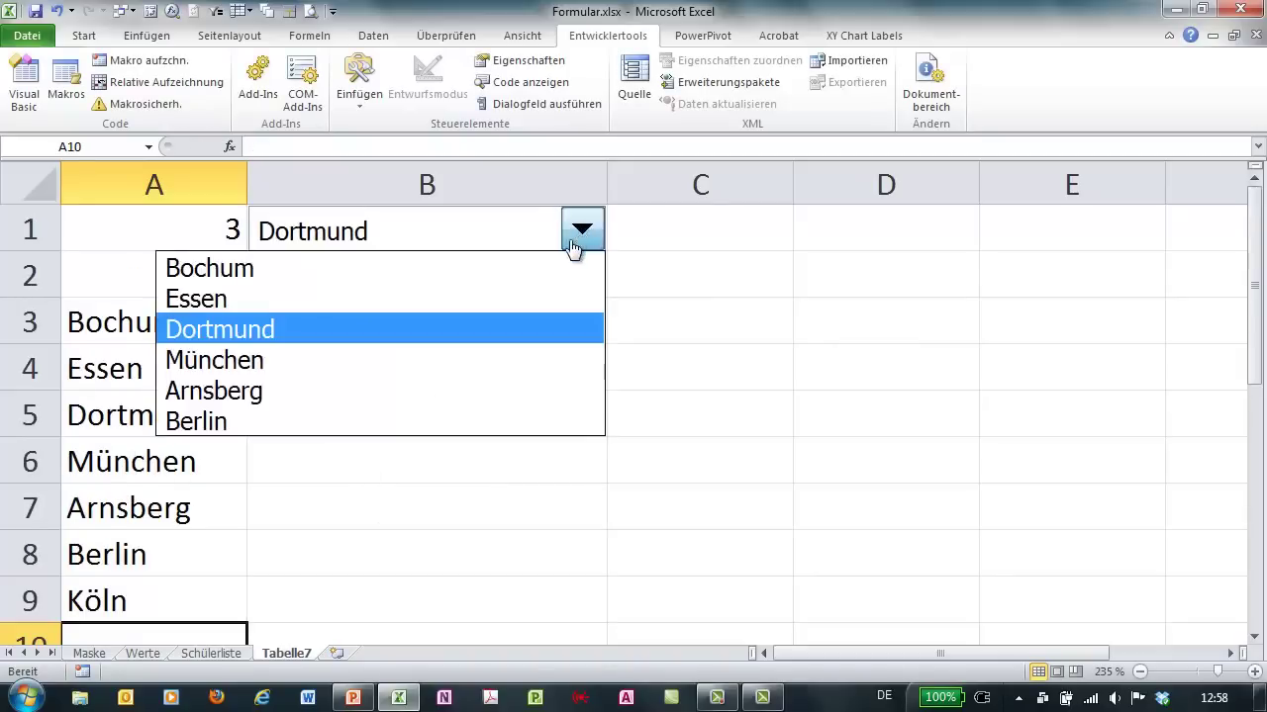
left_click(176, 596)
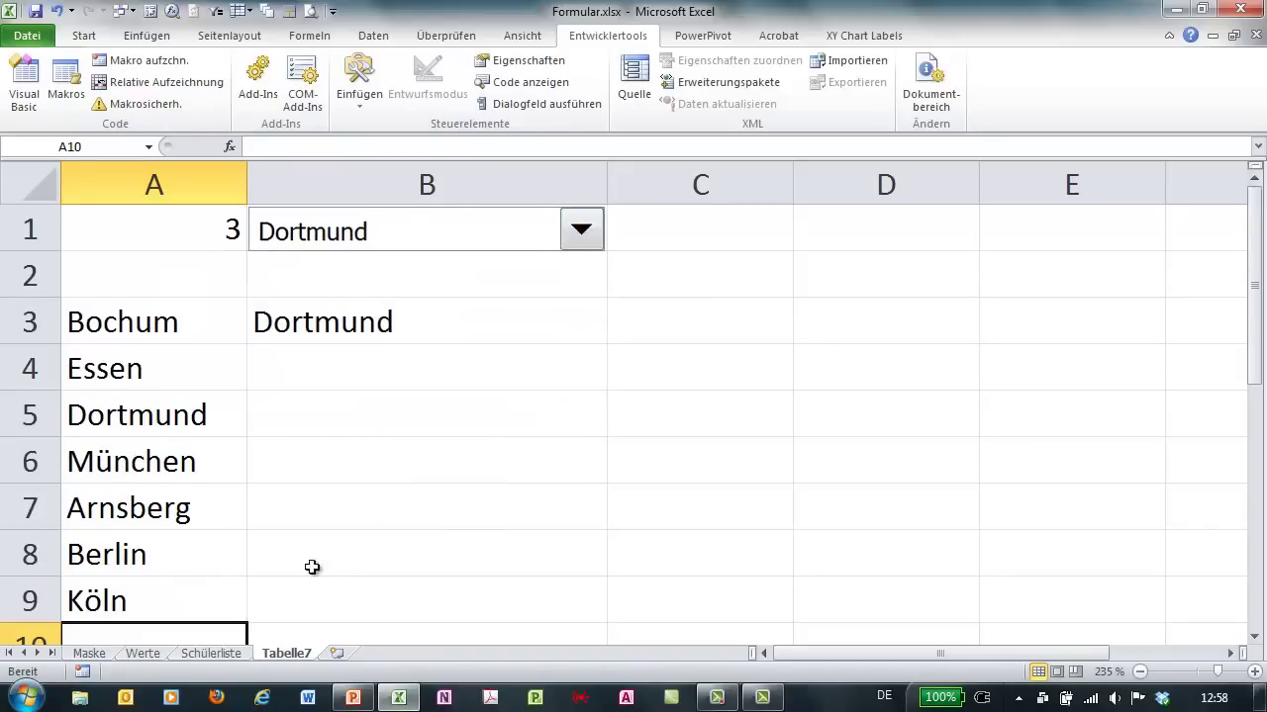
left_click(193, 612)
key("Delete")
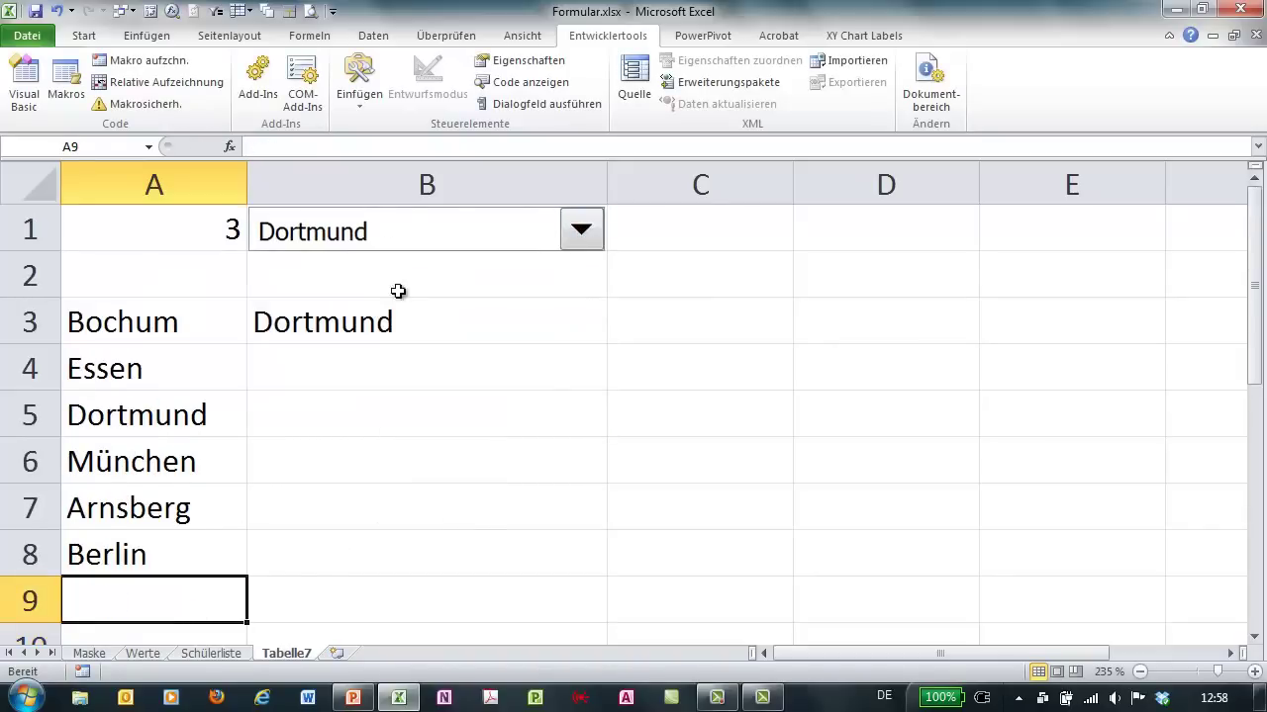
left_click(207, 273)
Enter the heading Städte in A2 above the cities.
type("Sta")
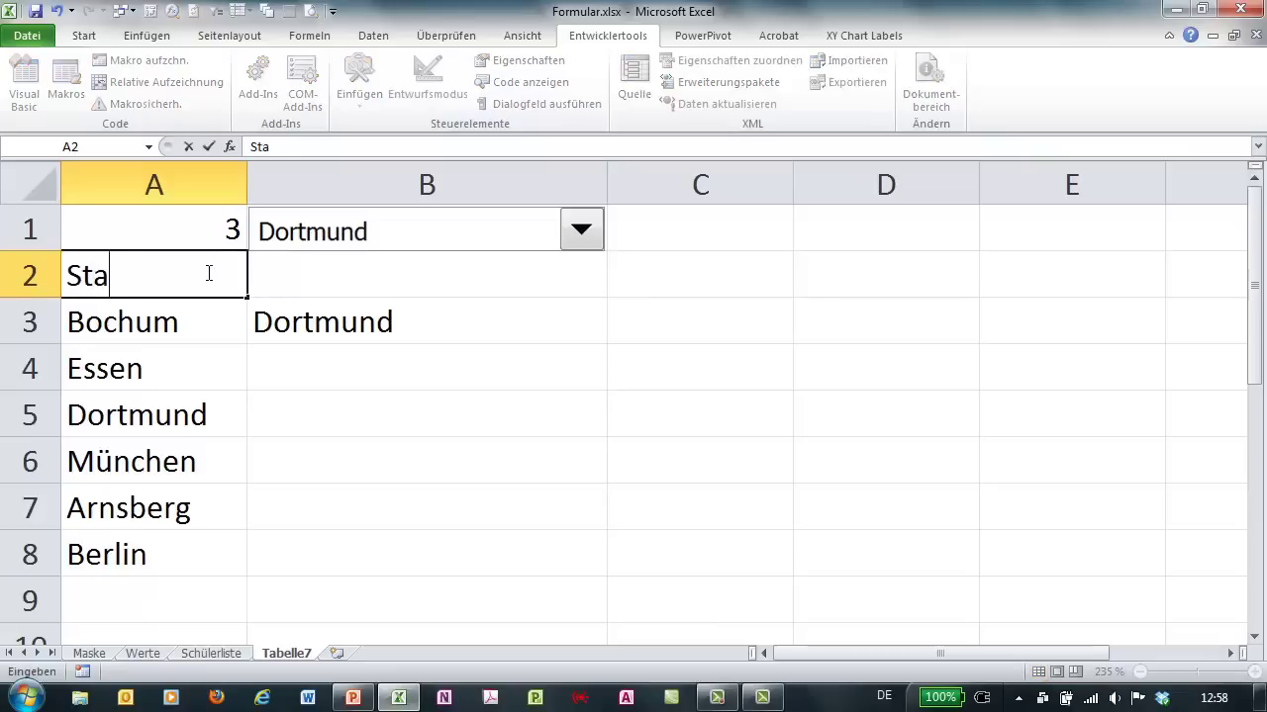
key("BackSpace")
key("BackSpace")
key("BackSpace")
type("e")
Format A2:A8 as a table with headers using Ctrl+T.
left_click_drag(155, 274, 131, 554)
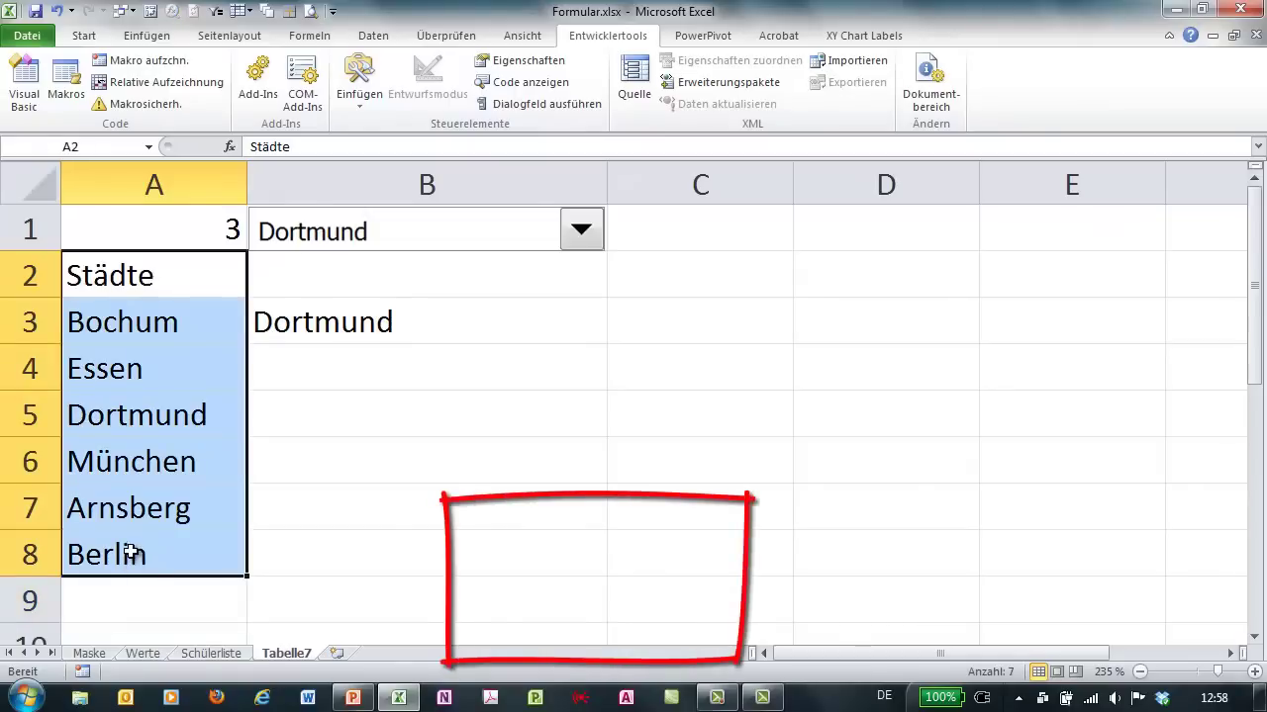
key("ctrl+t")
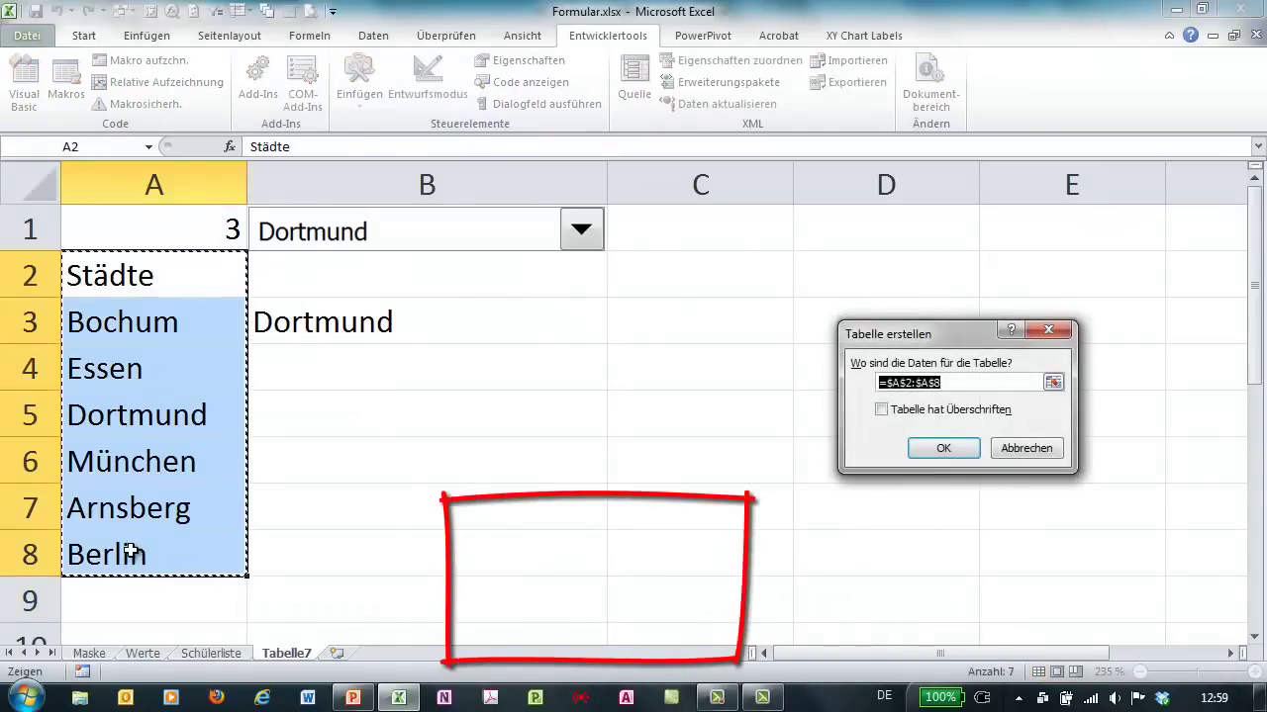
left_click(881, 410)
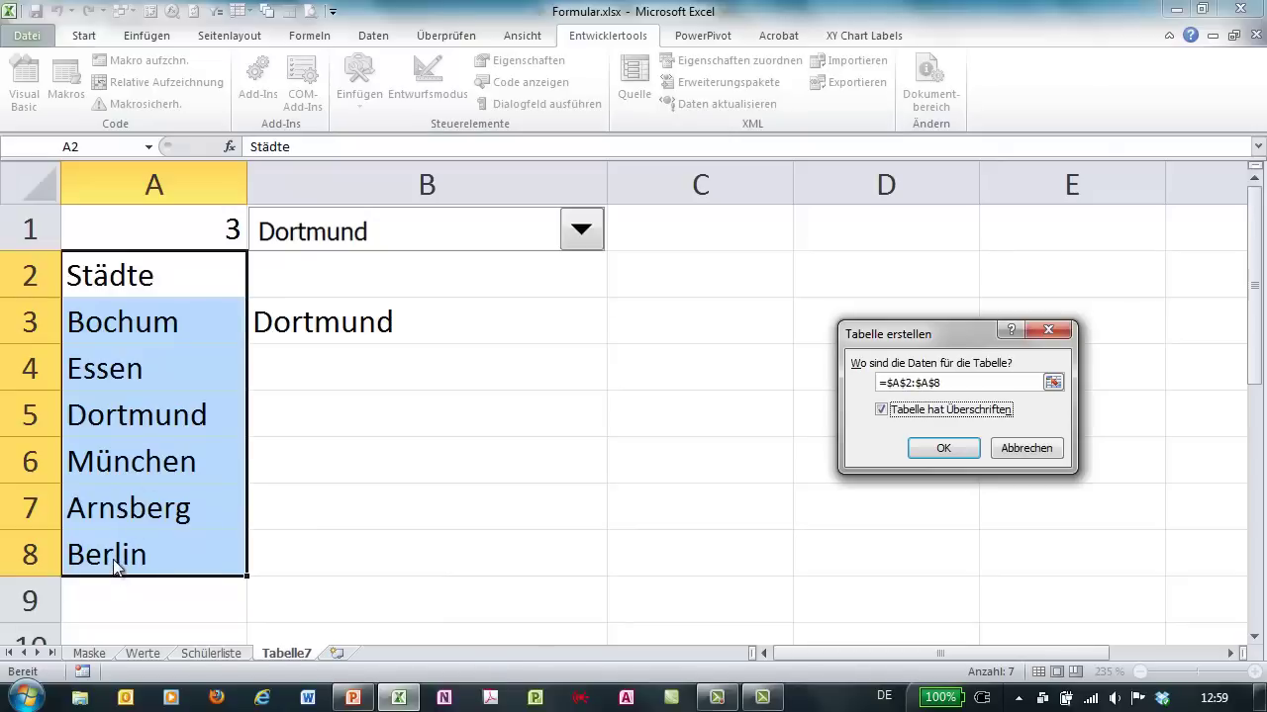
left_click(940, 450)
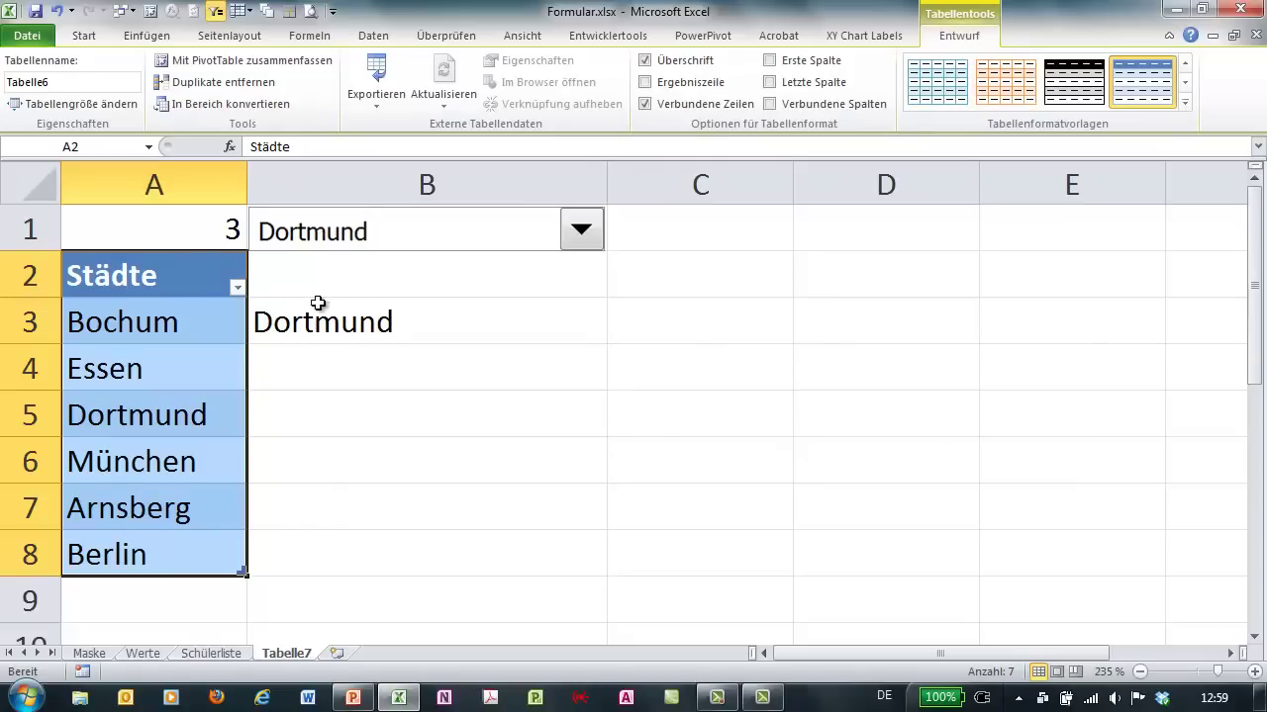
left_click(210, 331)
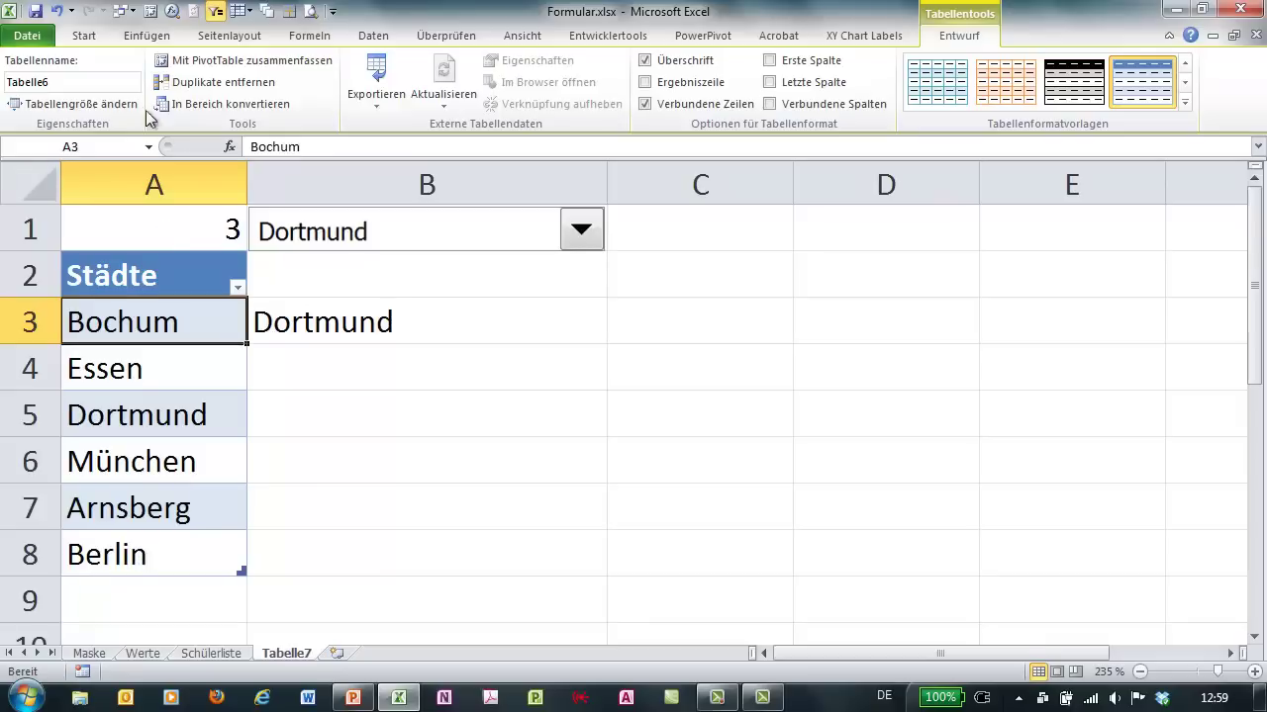
Name the table Orte, add Köln below it and see Köln in the dropdown.
left_click(86, 83)
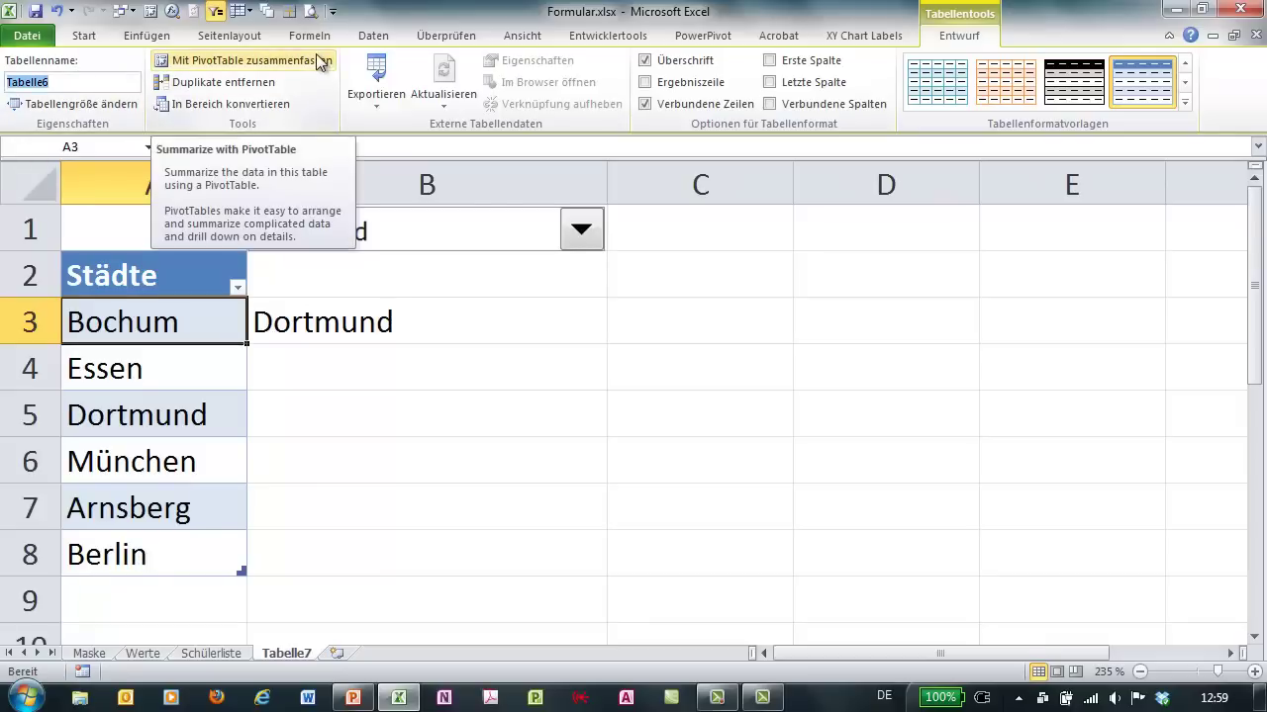
type("Orte")
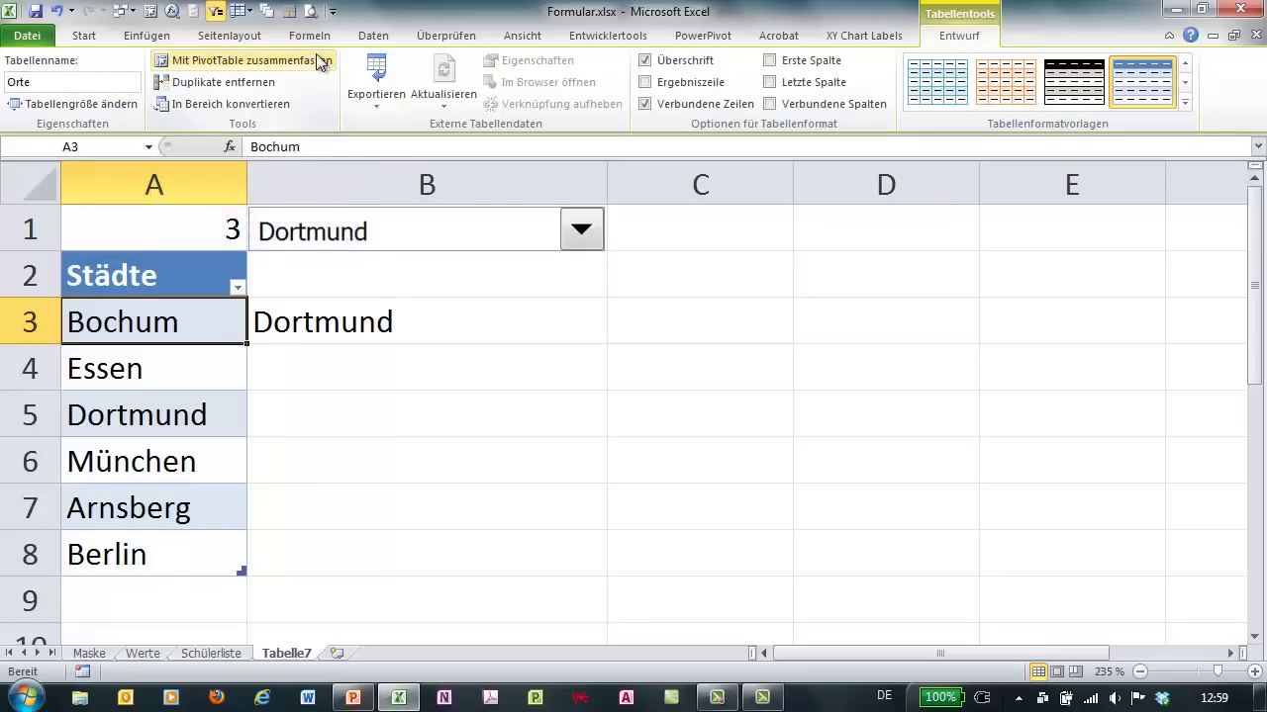
left_click(189, 602)
type("Köln")
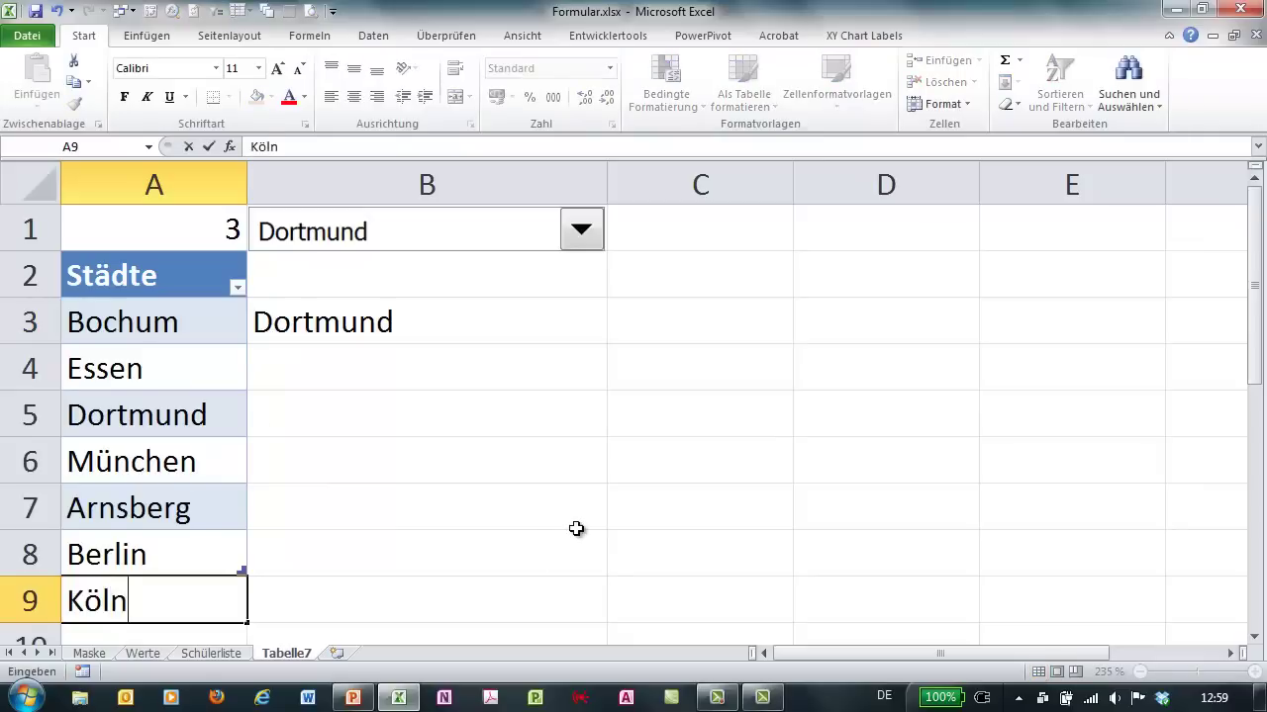
key("Return")
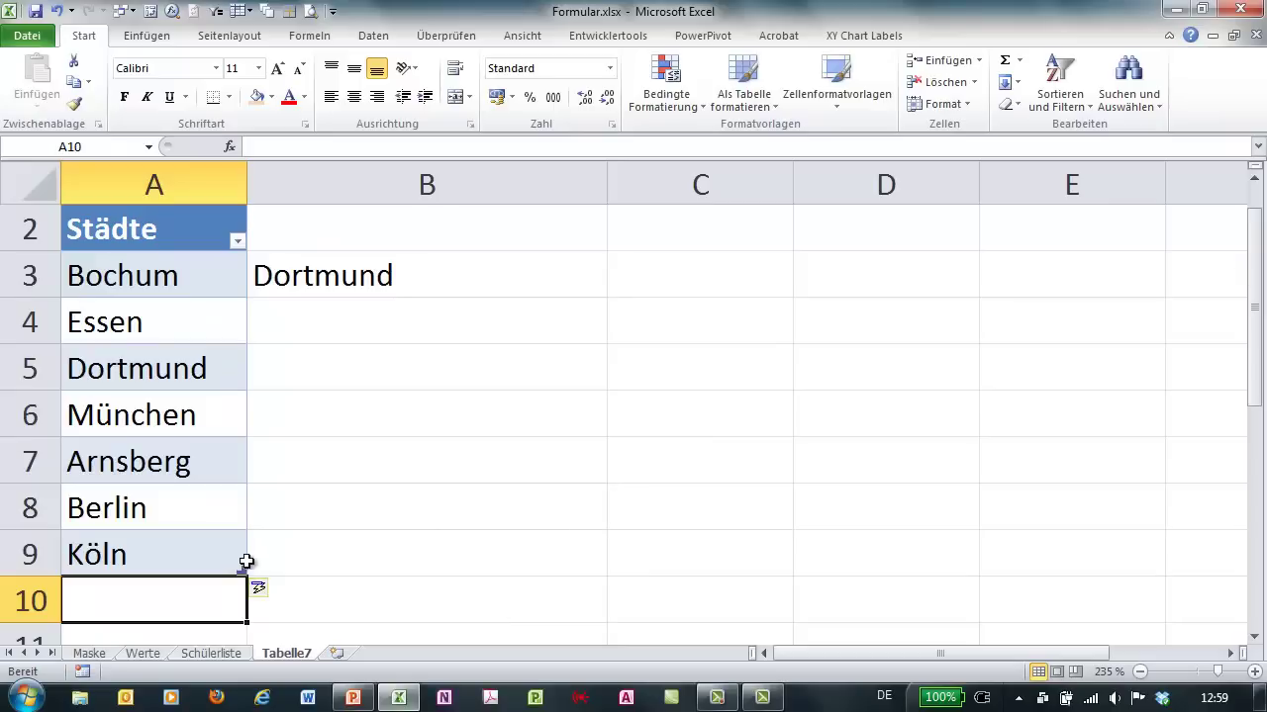
scroll(296, 525, "up", 1)
left_click(584, 228)
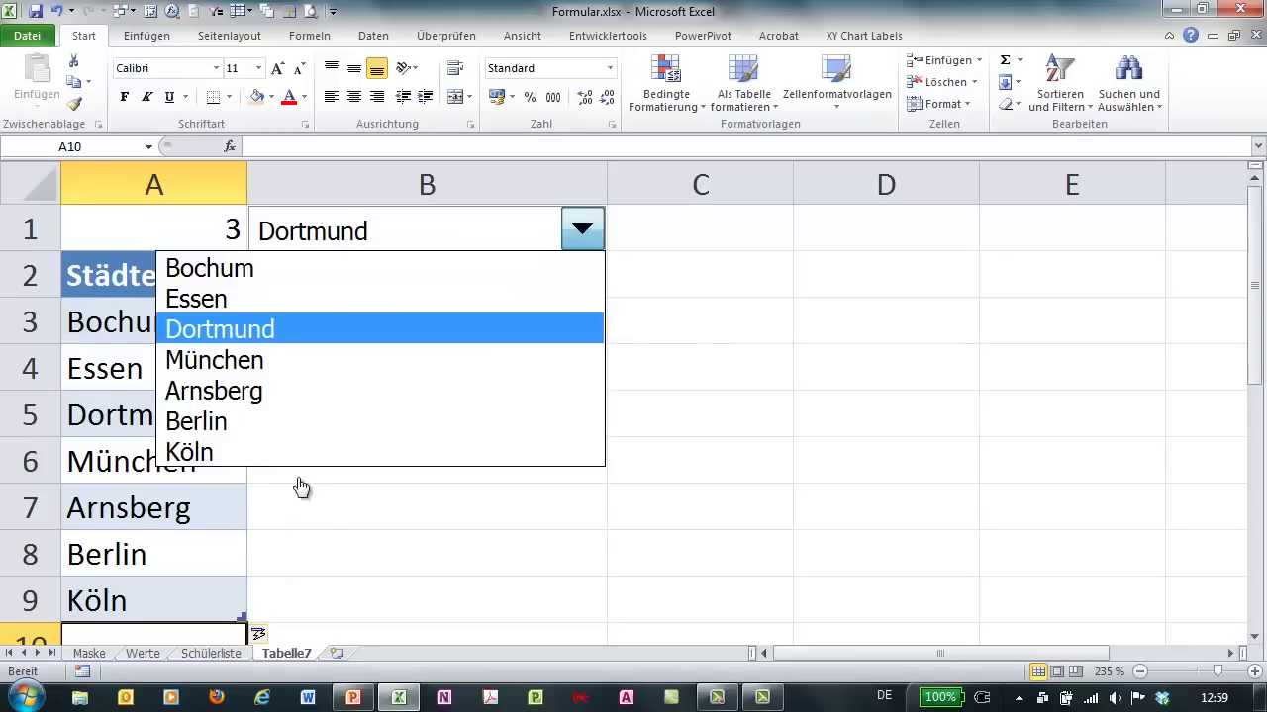
left_click(60, 10)
Undo the edits and a trial move to column B, restoring the plain list in A2:A8.
left_click(59, 10)
left_click(60, 10)
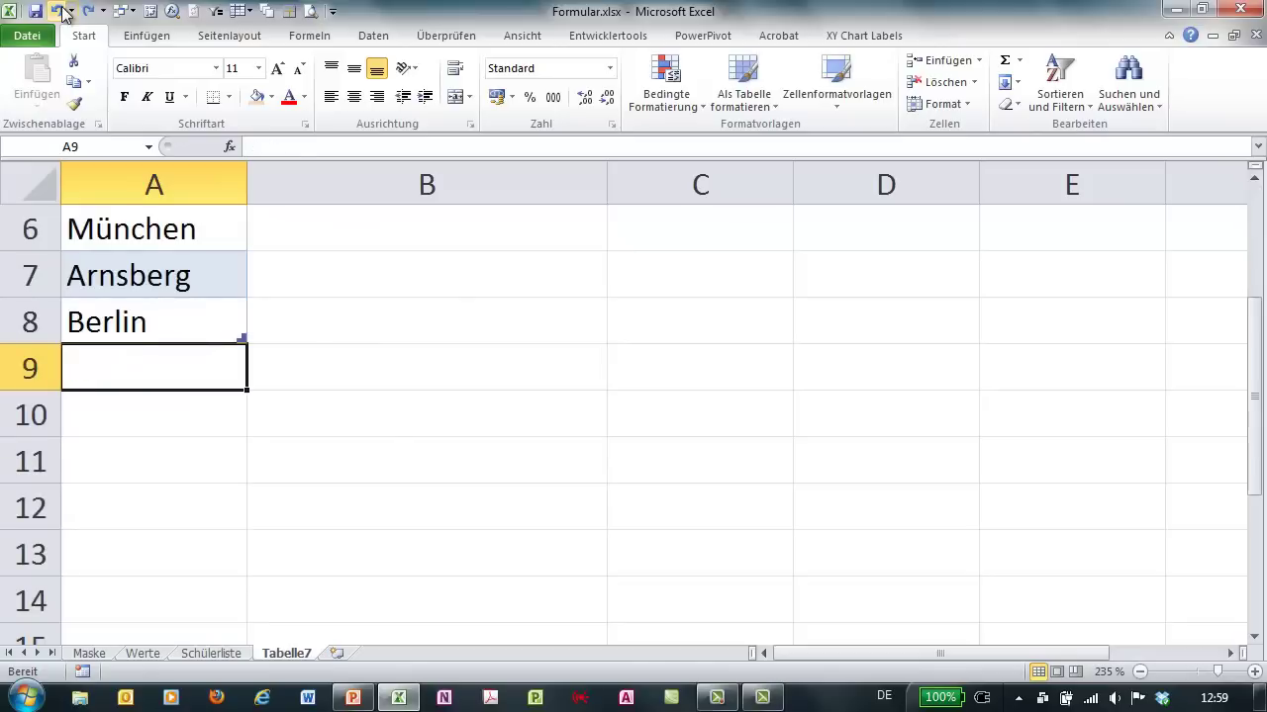
left_click(59, 10)
left_click(59, 9)
left_click_drag(153, 163, 298, 371)
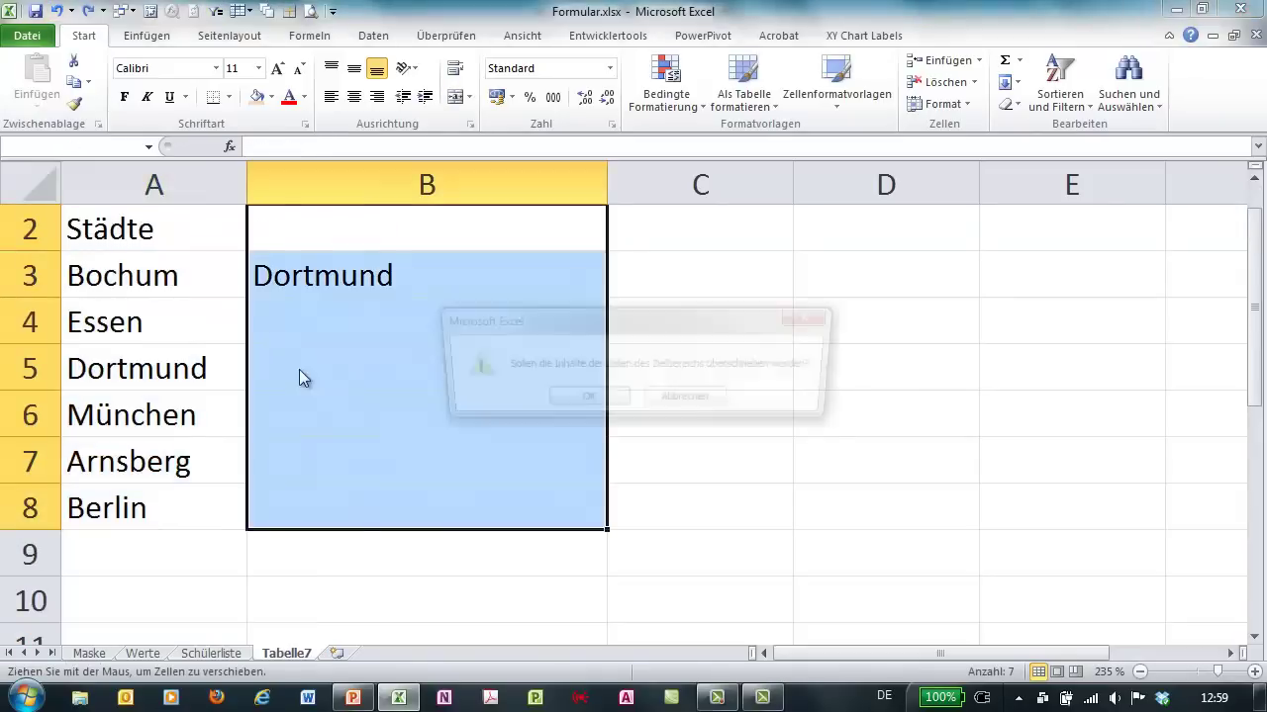
left_click(552, 406)
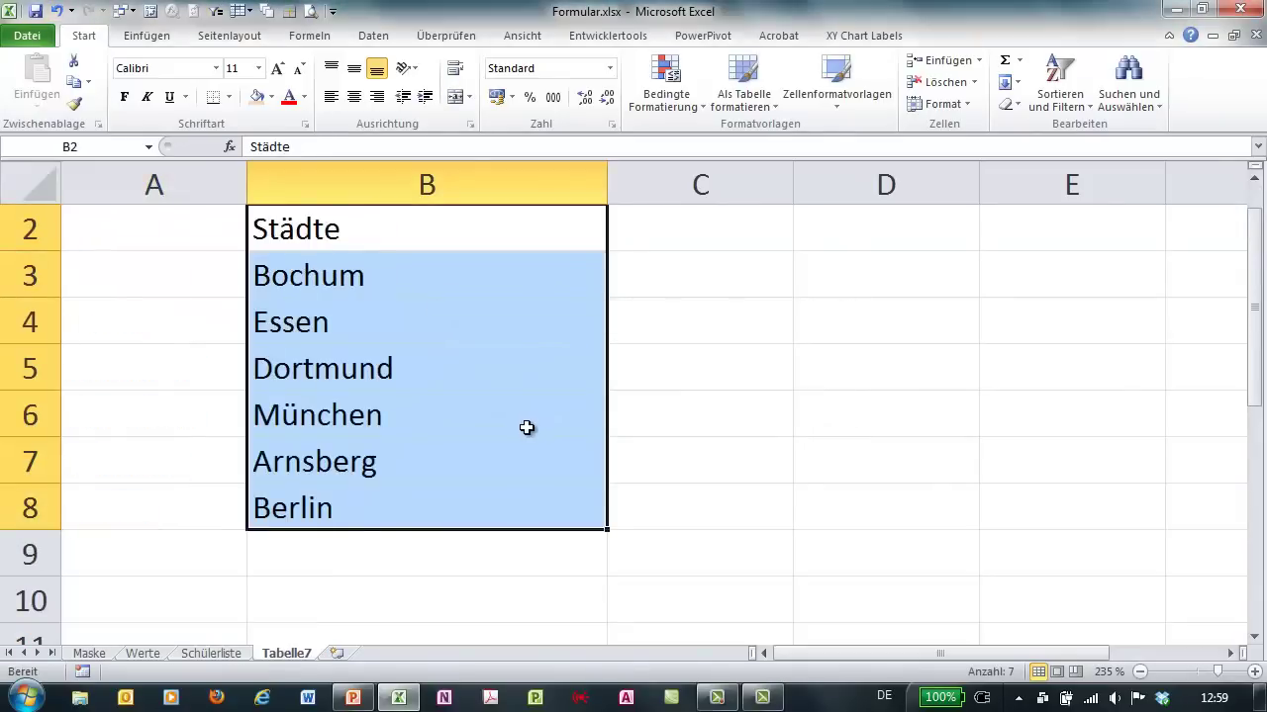
left_click(59, 10)
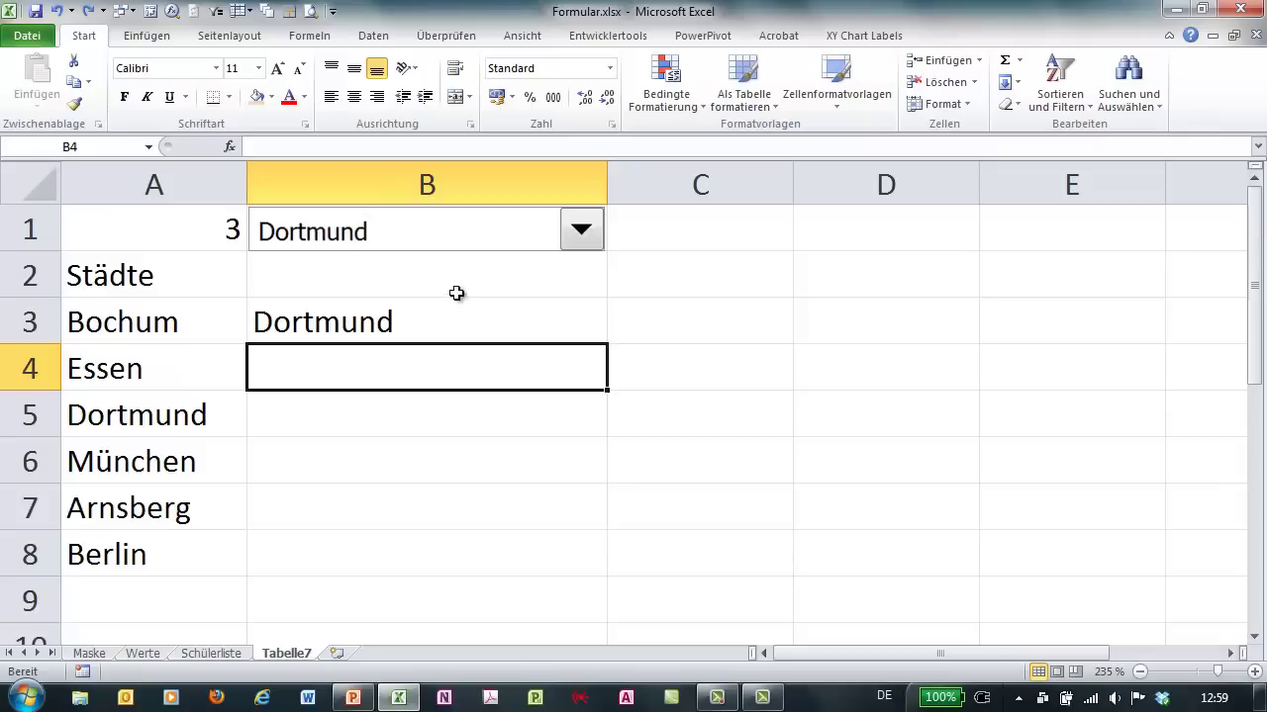
right_click(503, 236)
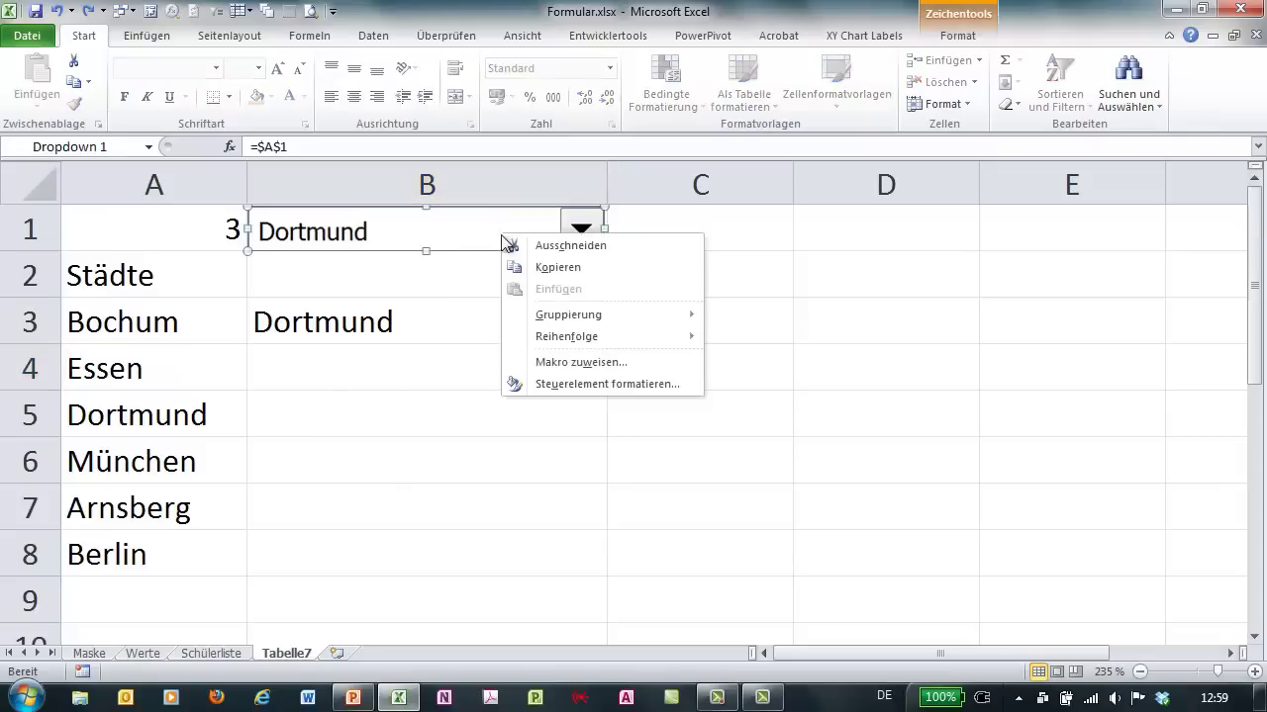
left_click(559, 385)
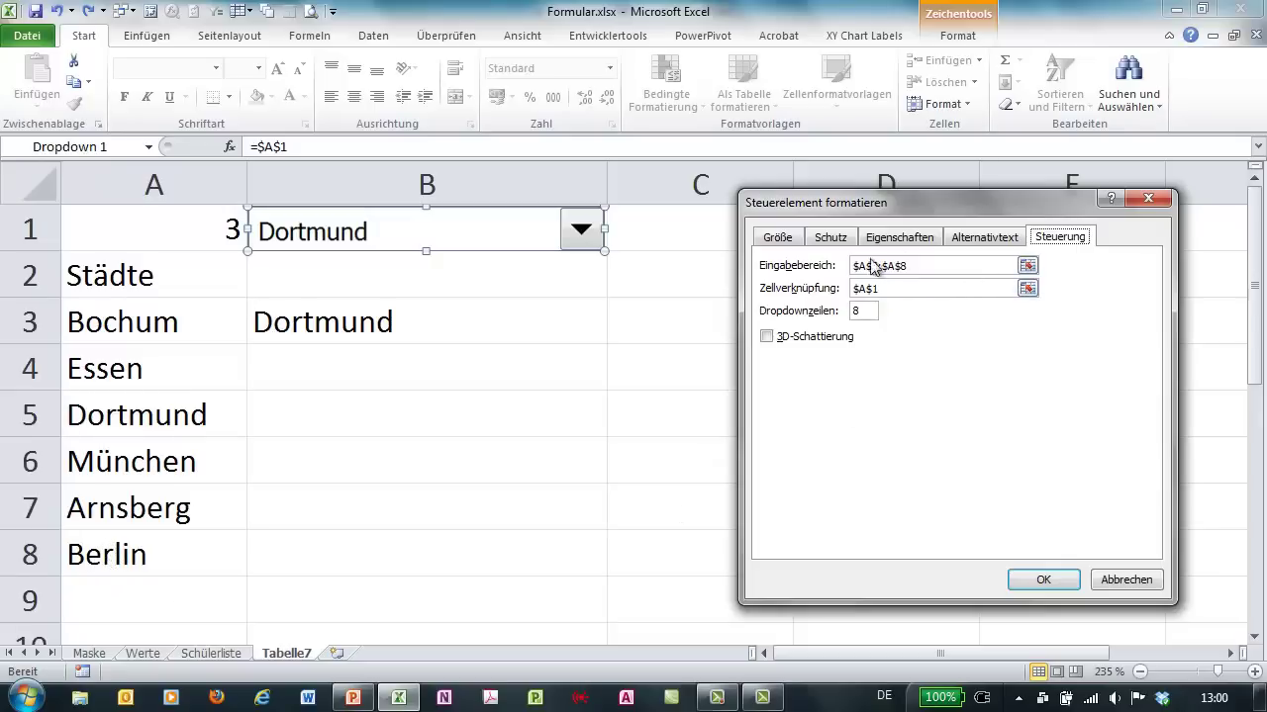
left_click(1133, 585)
left_click_drag(161, 290, 142, 544)
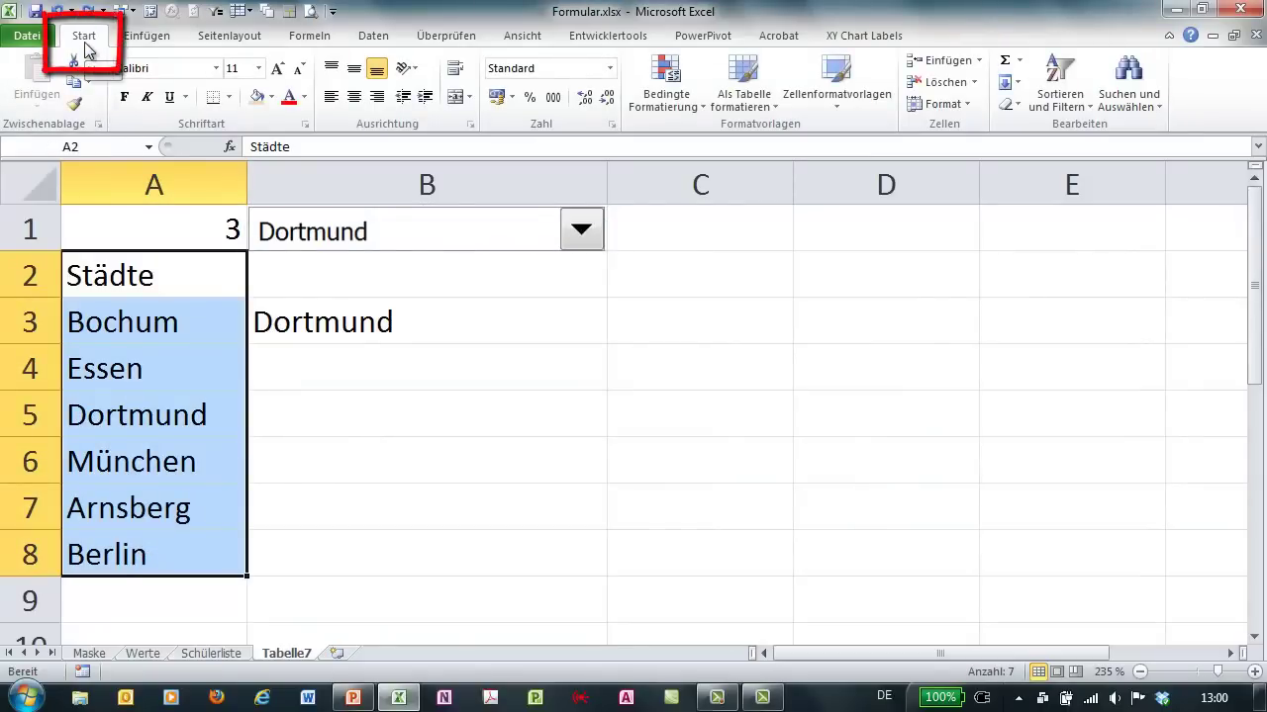
Format the Städte list A2:A8 as a styled table with a header row.
left_click(754, 95)
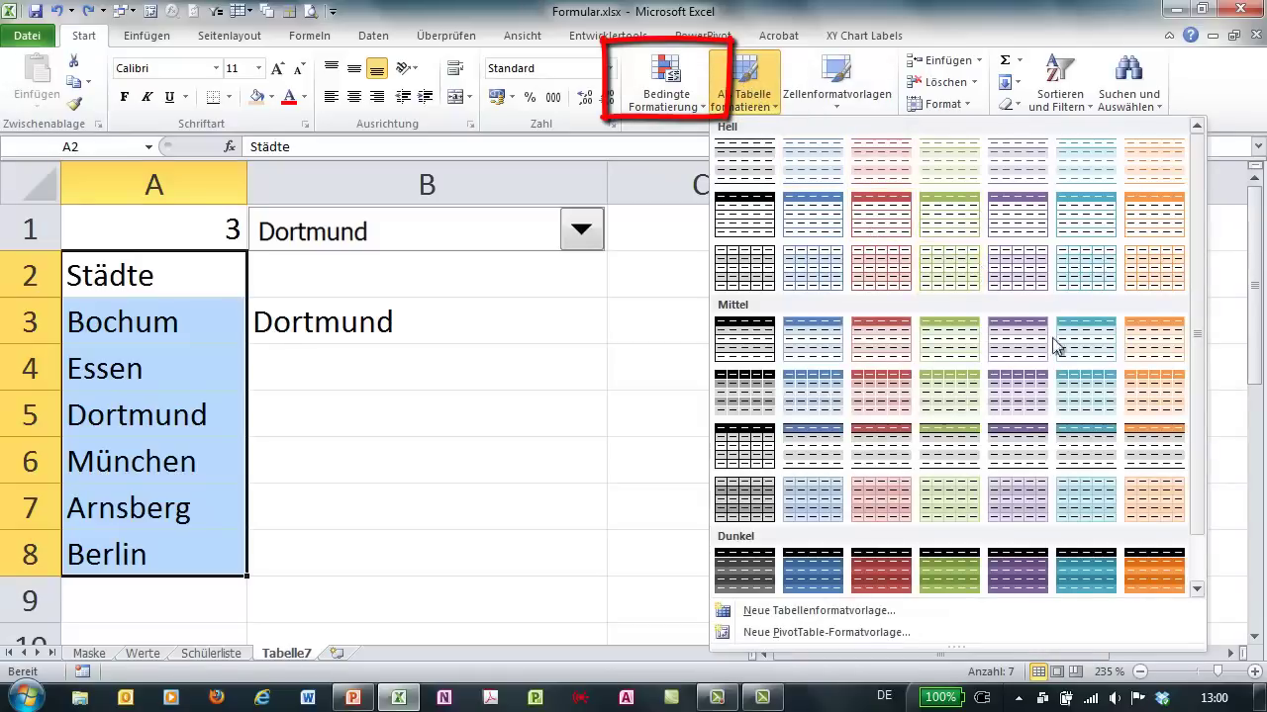
left_click(1154, 443)
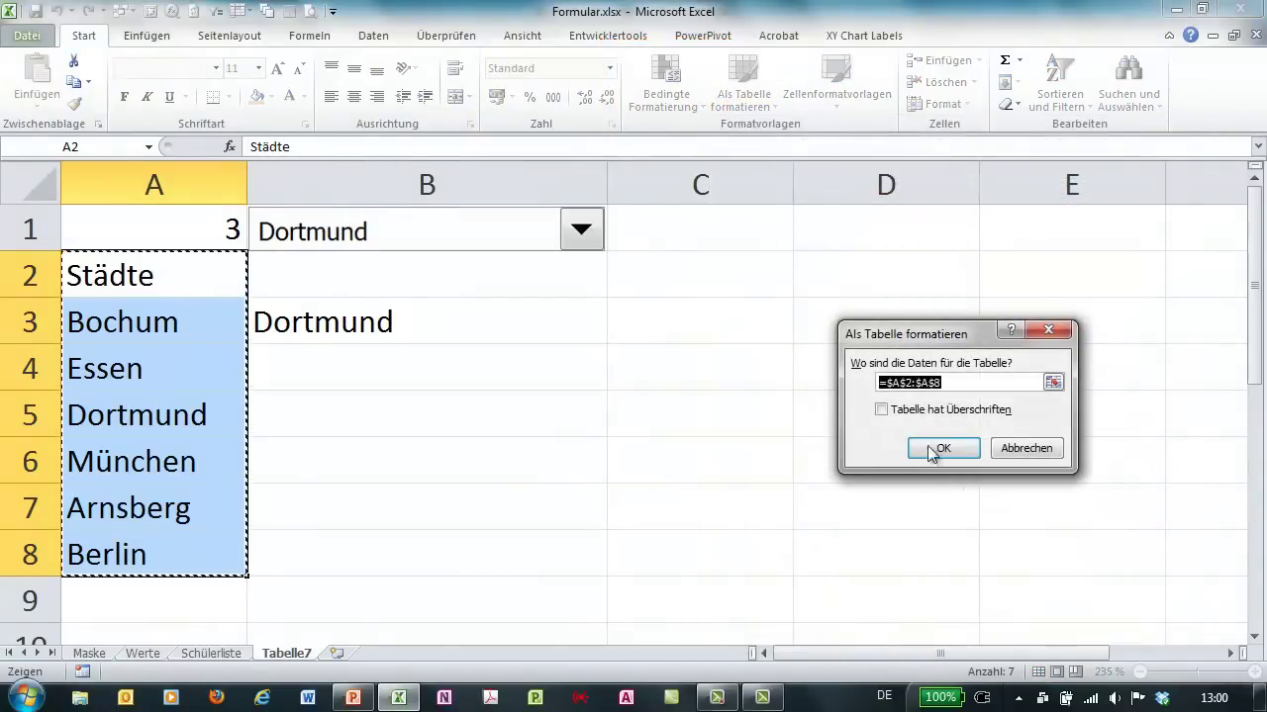
left_click(925, 412)
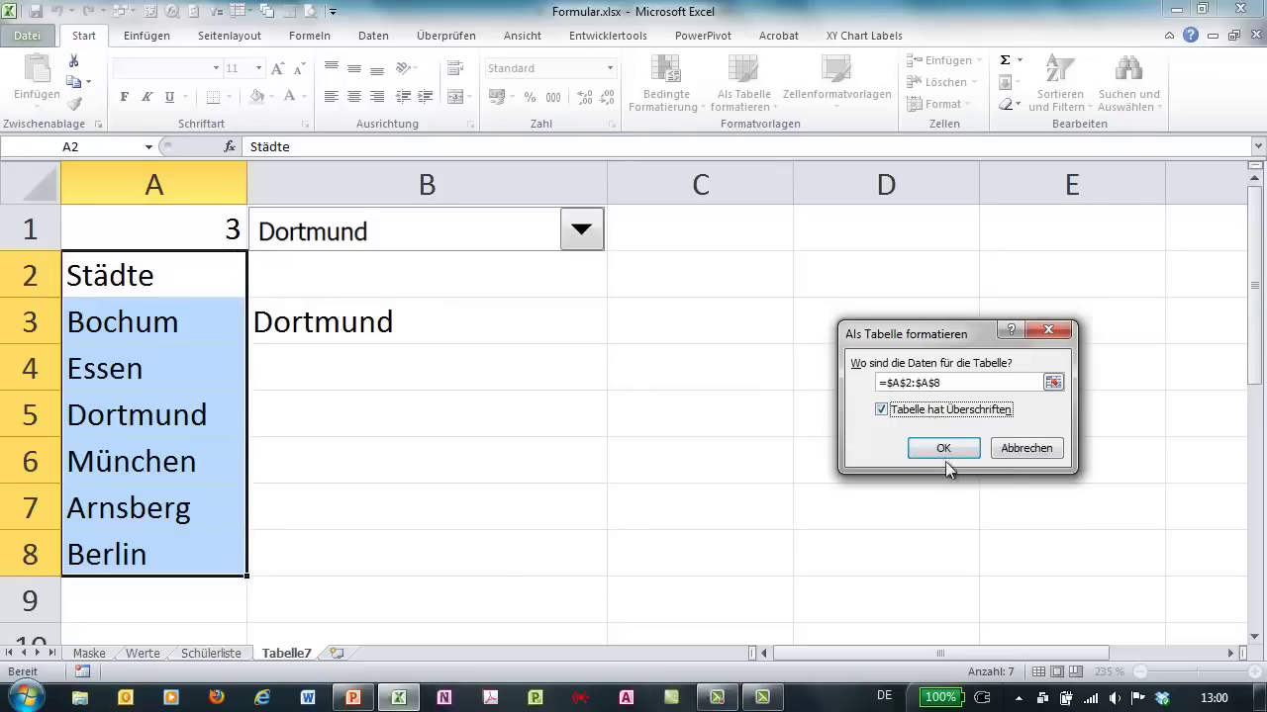
left_click(948, 443)
left_click(935, 450)
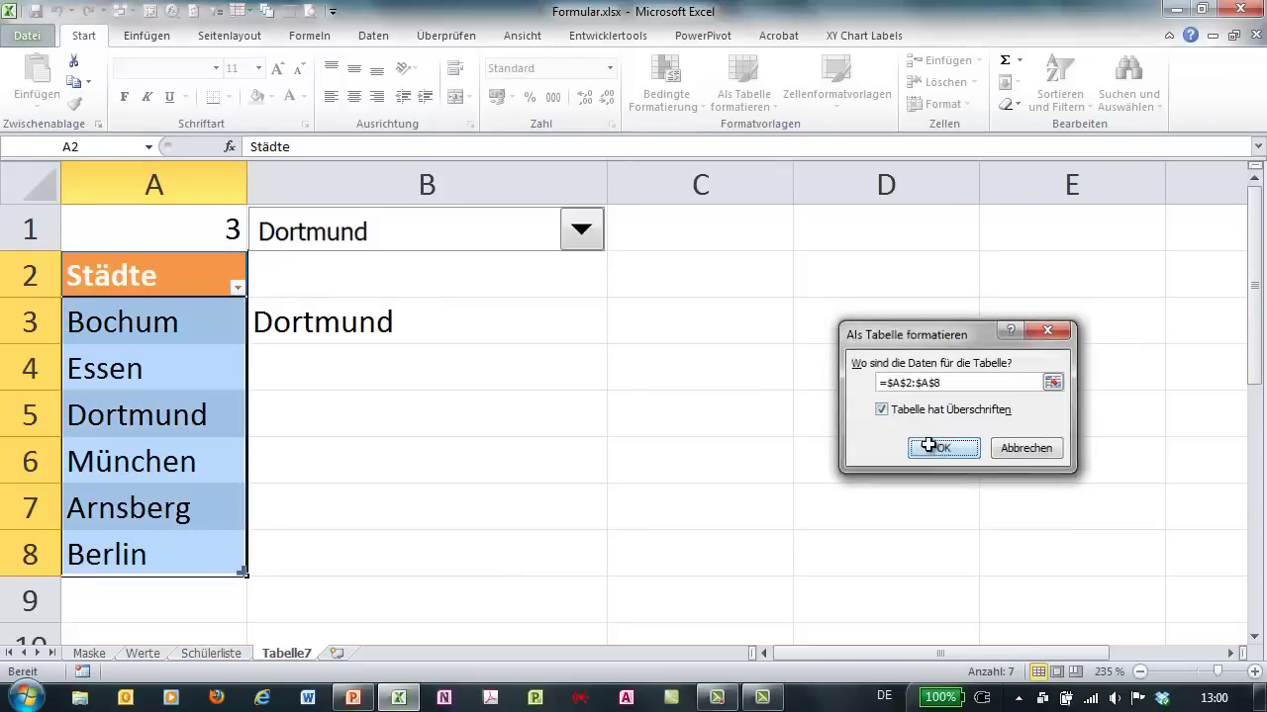
left_click(143, 556)
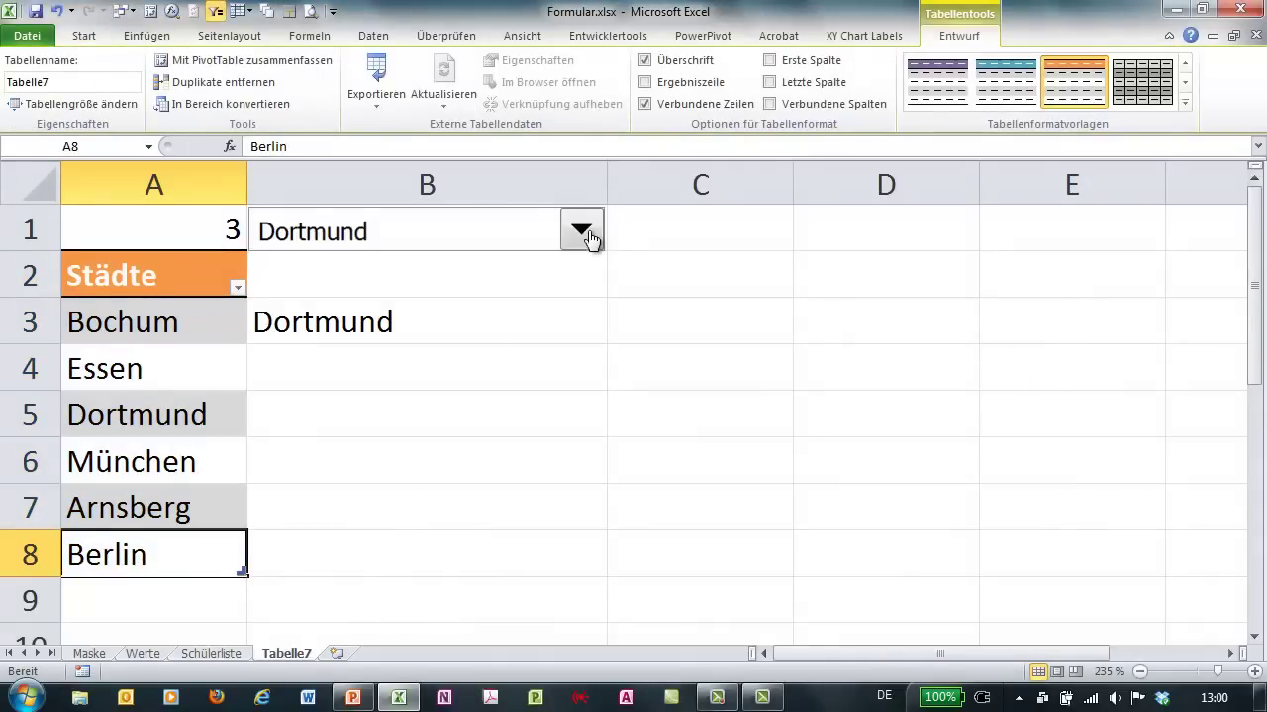
Check the dropdown's six cities, keeping Dortmund, and select A9.
left_click(583, 234)
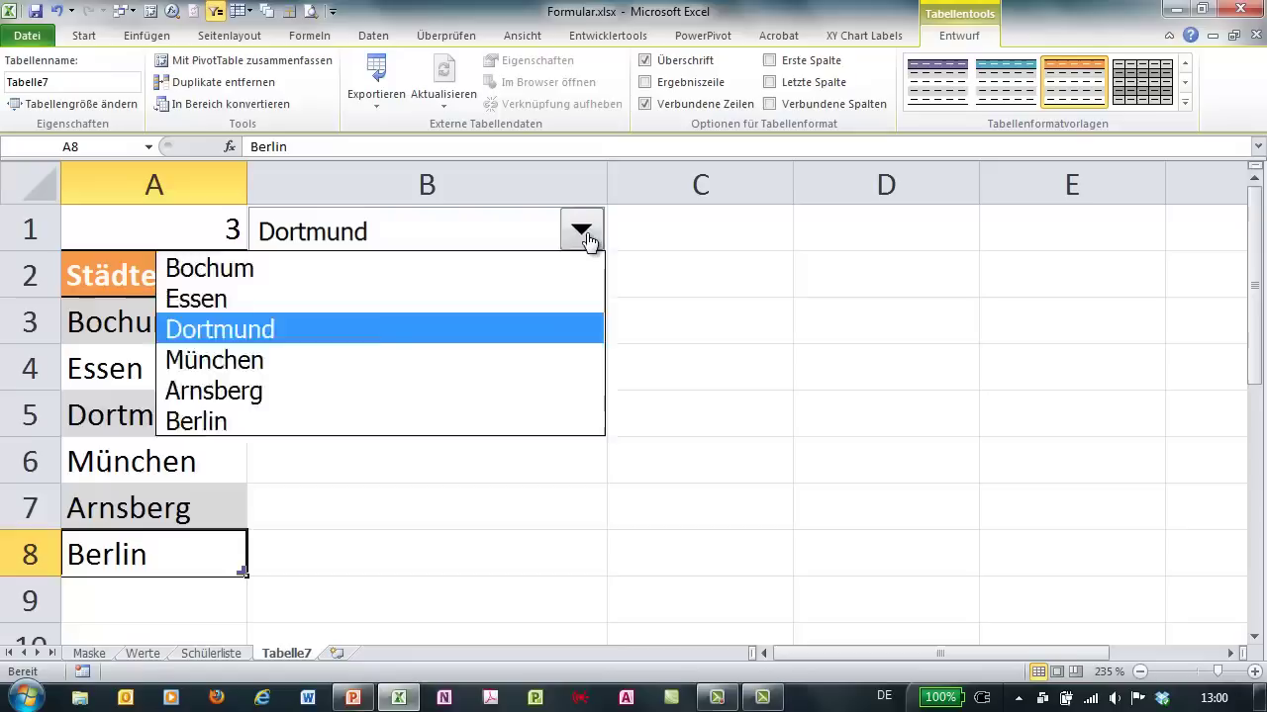
left_click(587, 241)
left_click(181, 608)
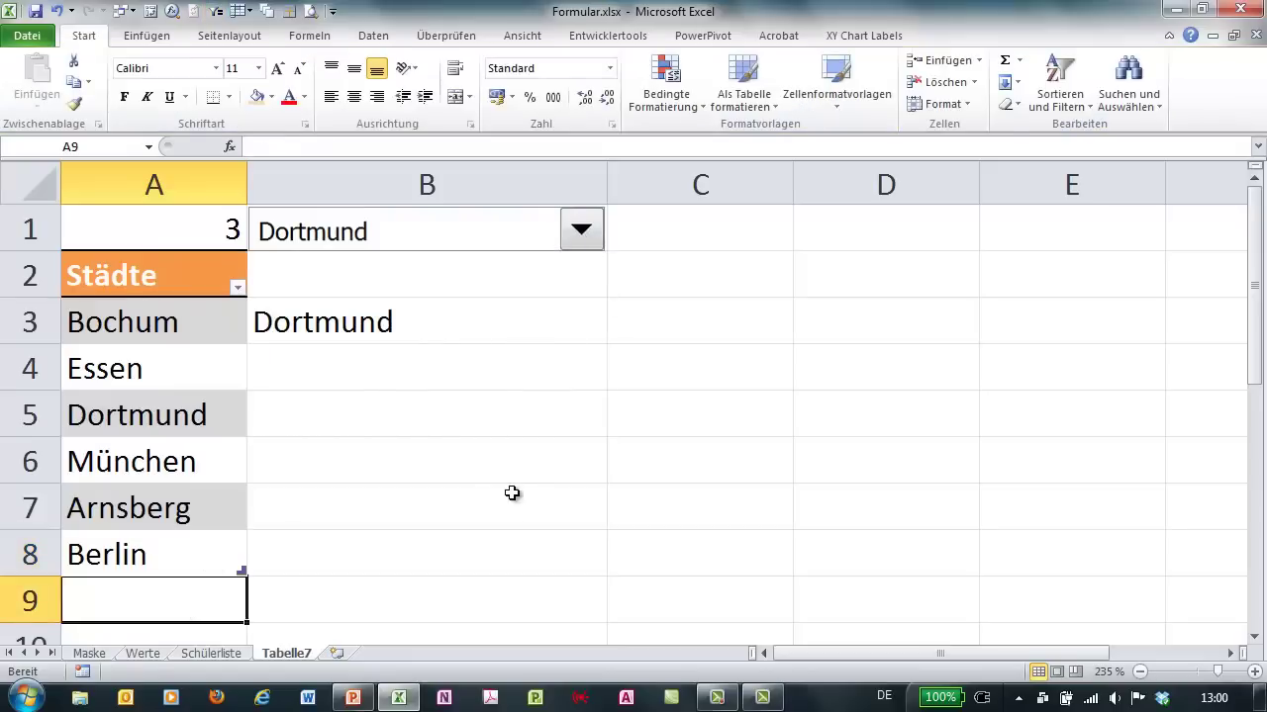
Add Leverkusen, Hamm and Unna to the table in A9:A11.
type("Leverkusen")
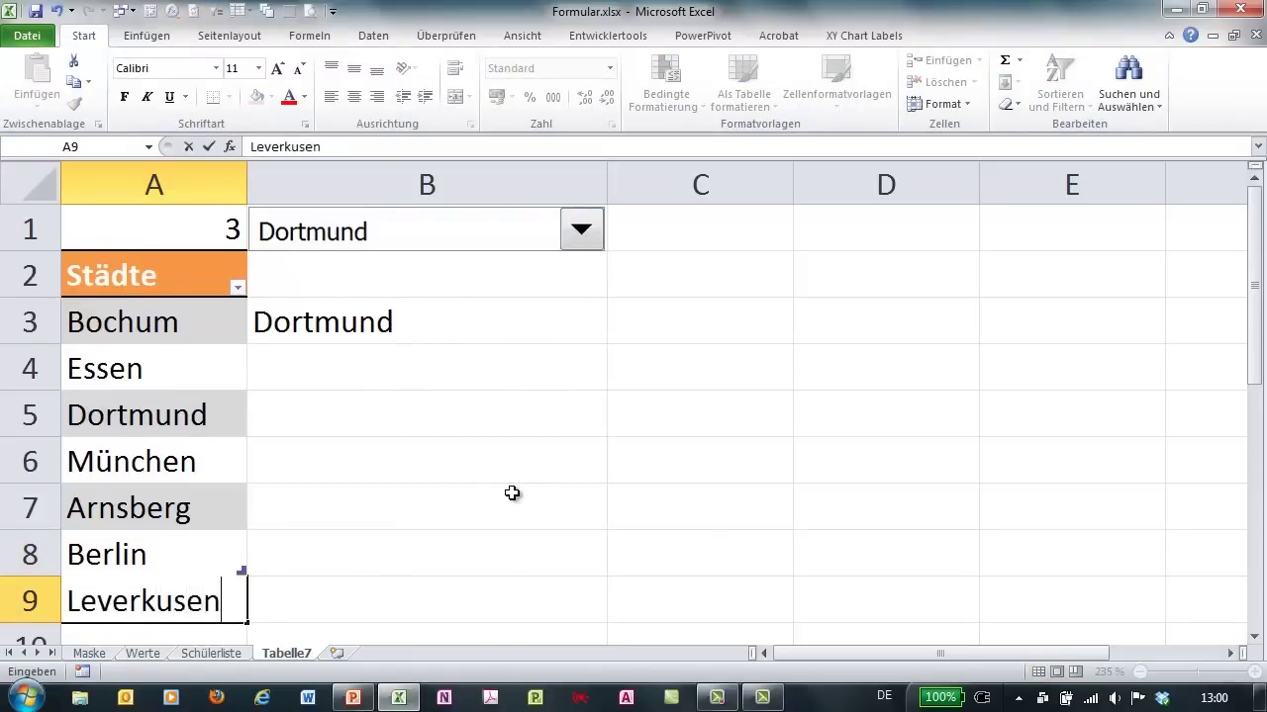
key("Return")
type("H")
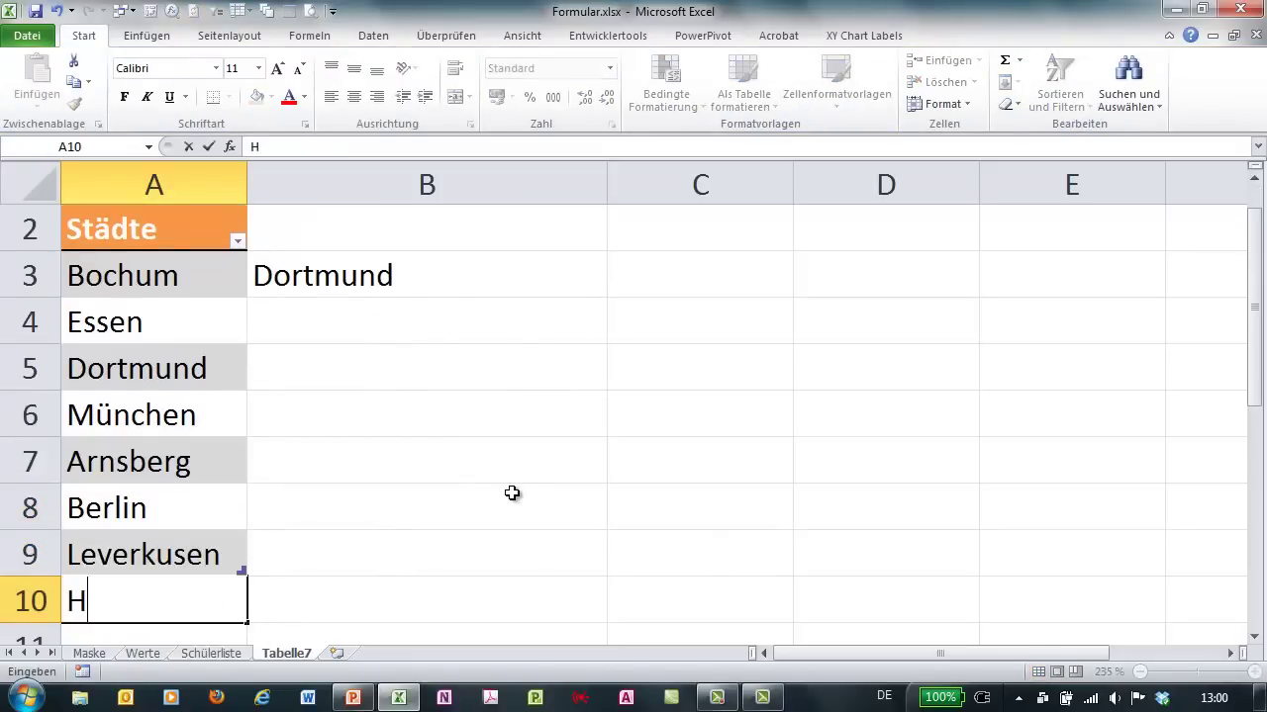
type("amm")
key("Return")
type("Unna")
key("Return")
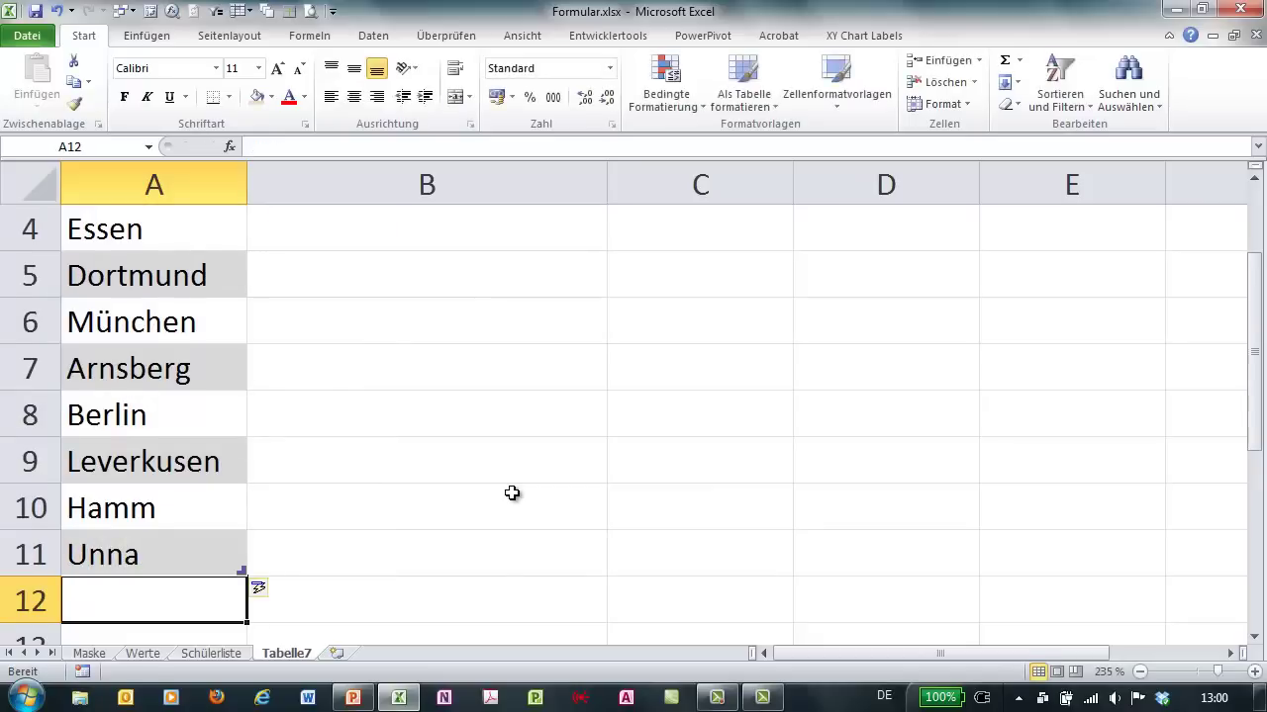
Choose München in the city dropdown so A1 shows 4.
scroll(485, 408, "up", 1)
left_click(582, 230)
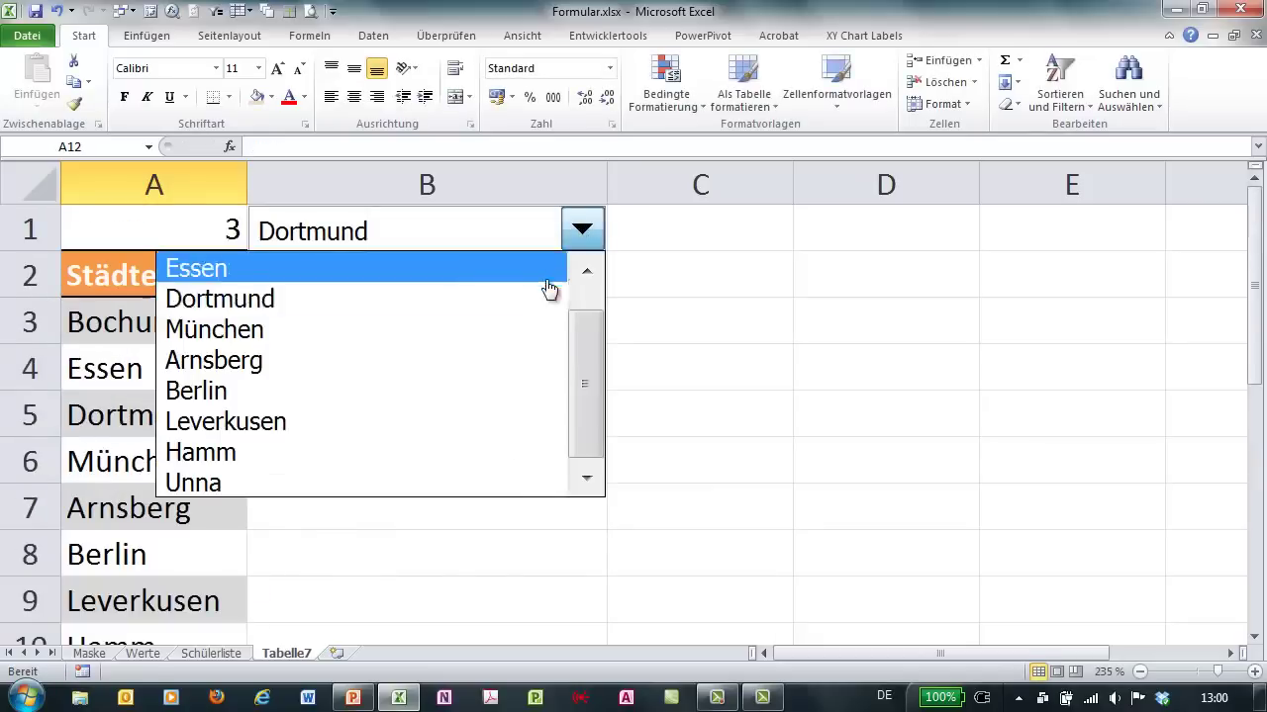
mouse_move(599, 383)
left_mouse_down()
mouse_move(599, 297)
mouse_move(600, 396)
mouse_move(586, 336)
mouse_move(594, 426)
mouse_move(594, 305)
mouse_move(591, 387)
mouse_move(593, 325)
left_mouse_up()
left_click(592, 240)
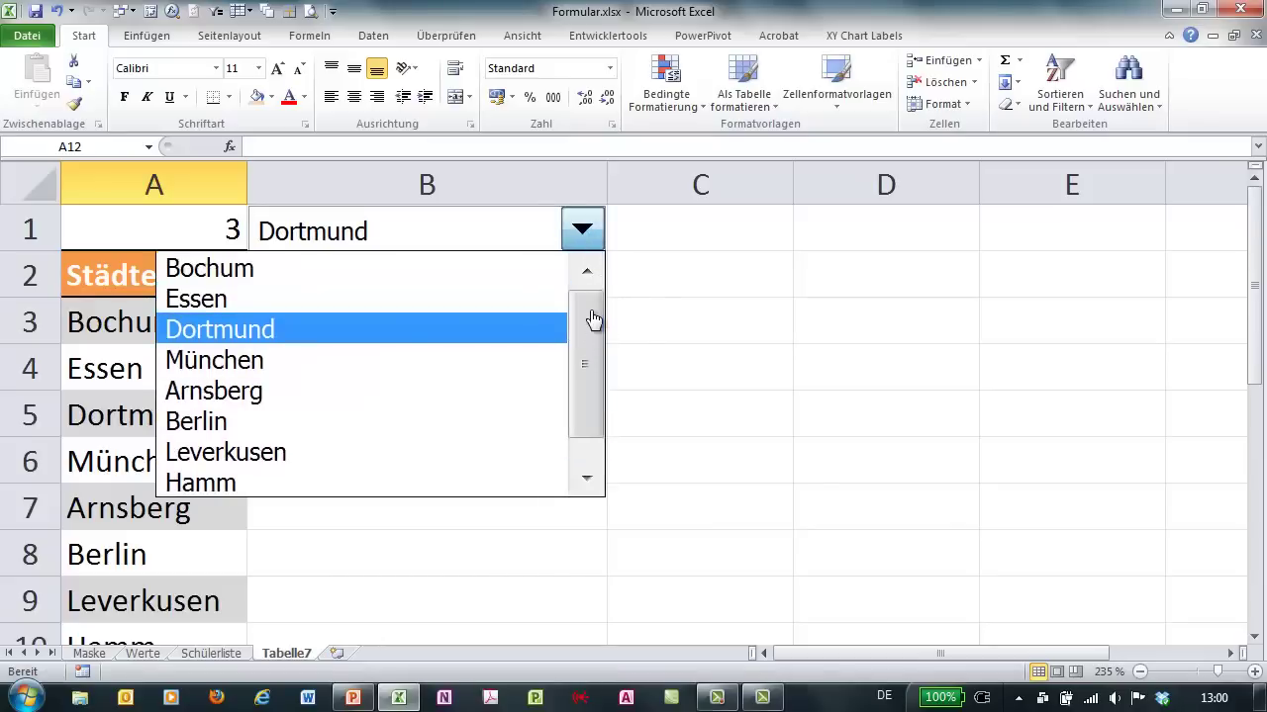
left_click(326, 364)
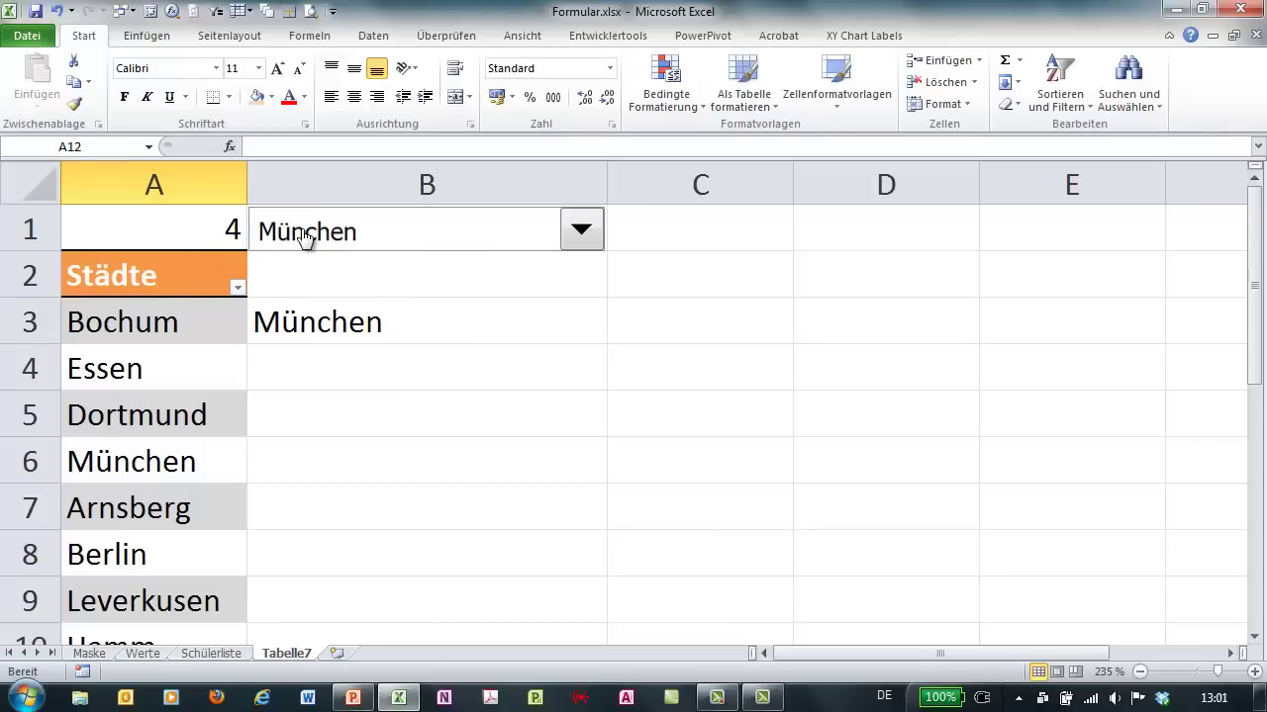
Turn on 3D shading for the city dropdown in its control formatting settings.
right_click(340, 232)
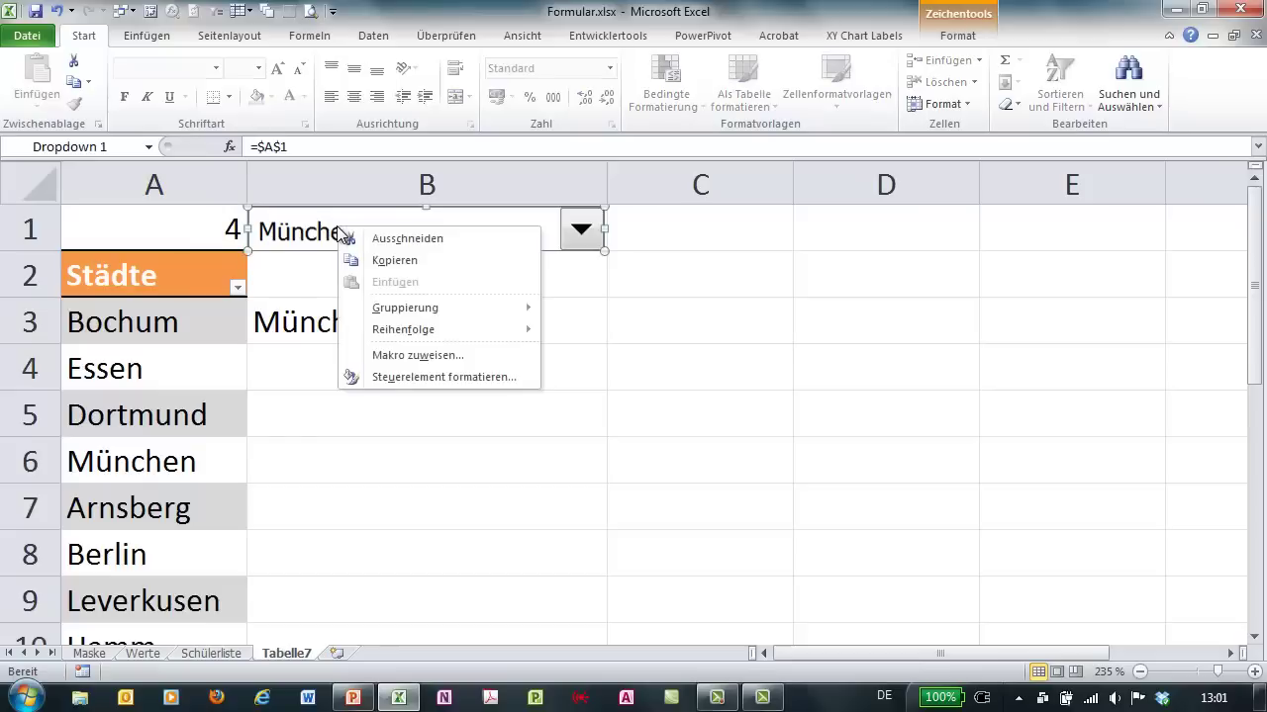
left_click(415, 377)
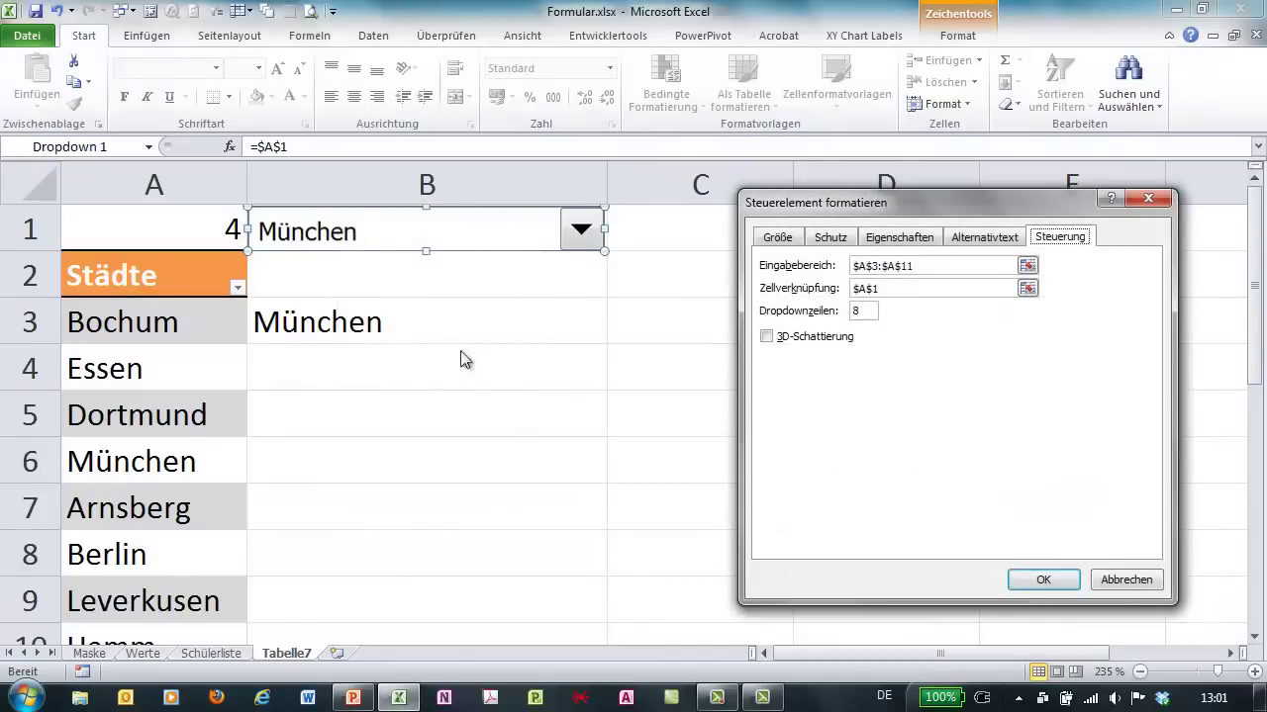
left_click(768, 338)
left_click(1043, 580)
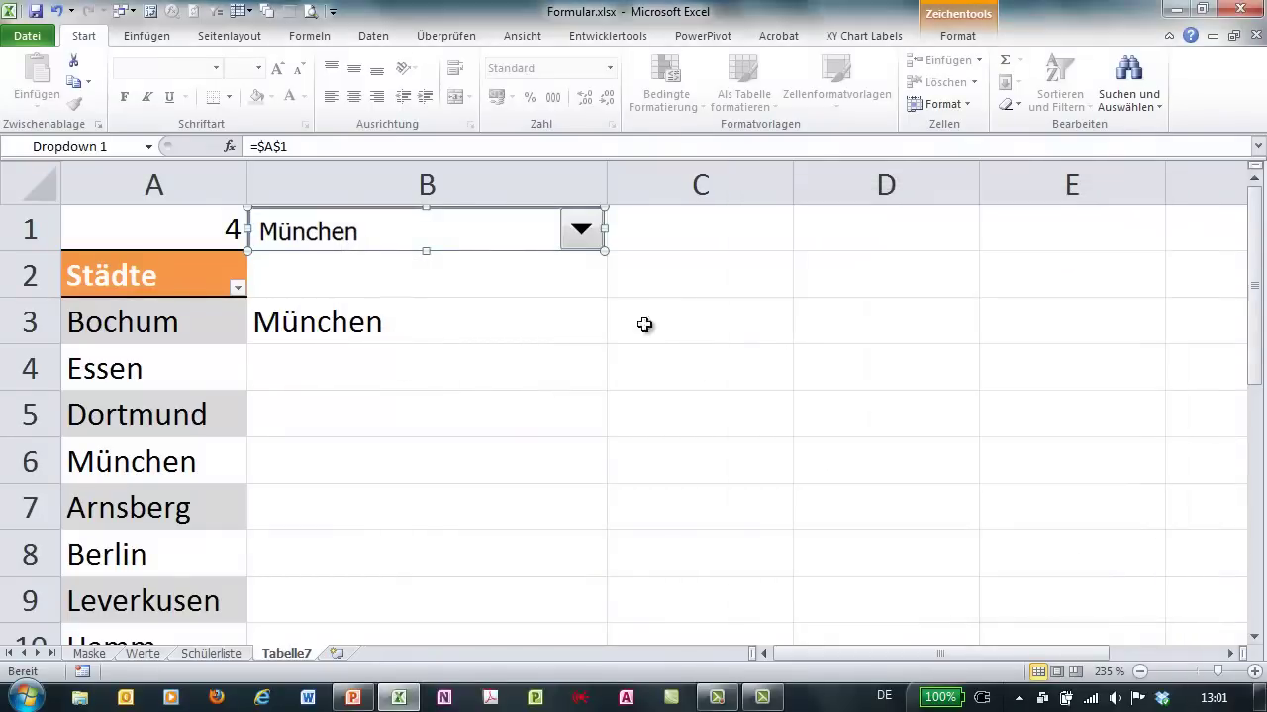
left_click(647, 323)
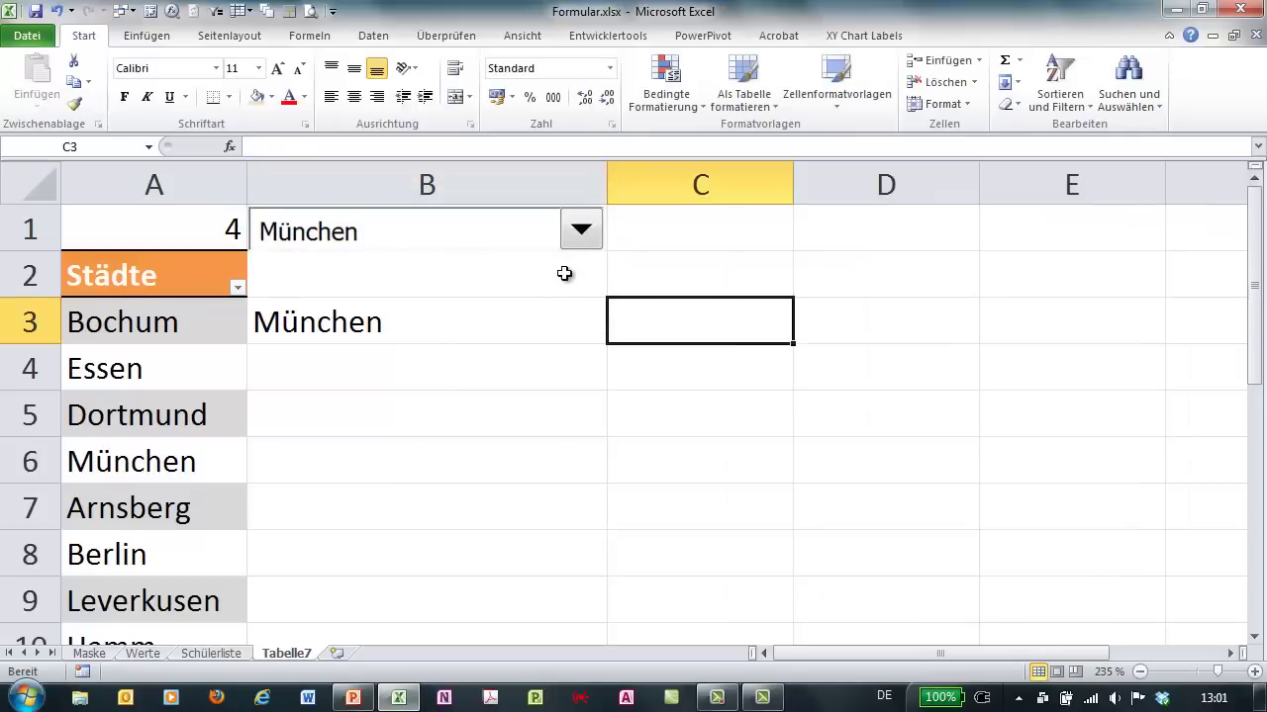
Visit Maske, then back on Tabelle7 open the city dropdown's Schutz settings.
left_click(88, 654)
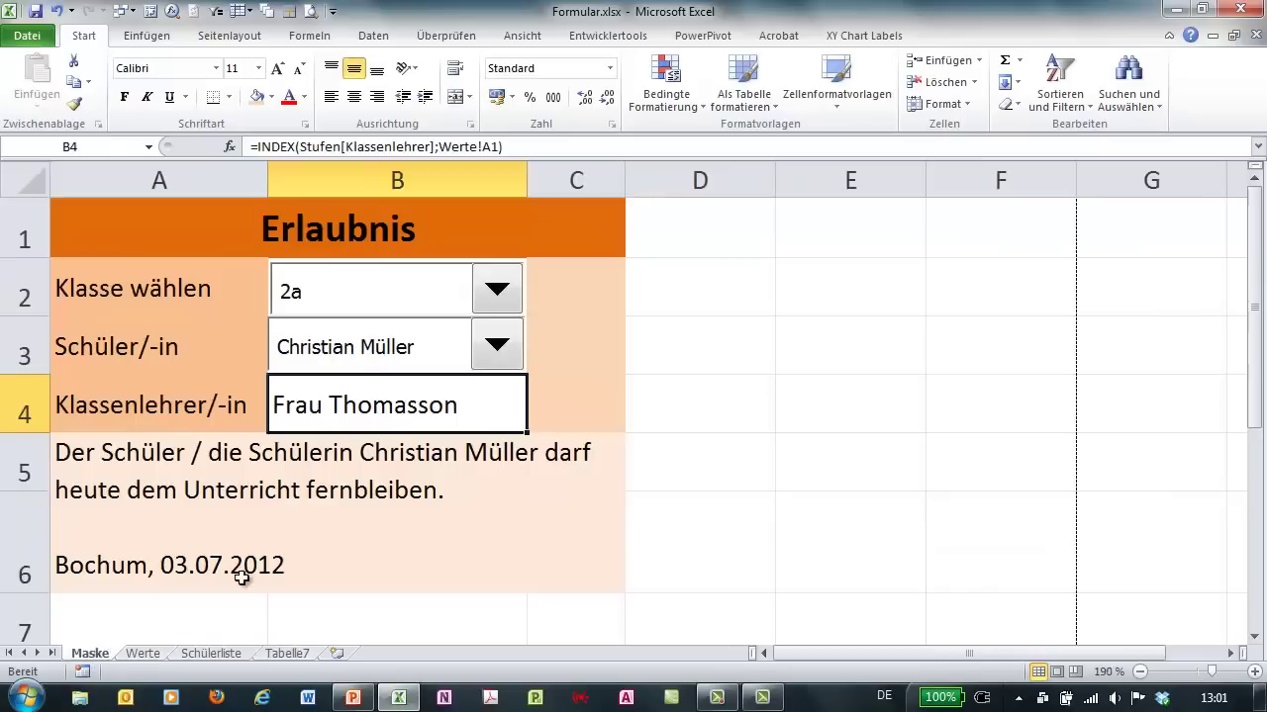
left_click(692, 391)
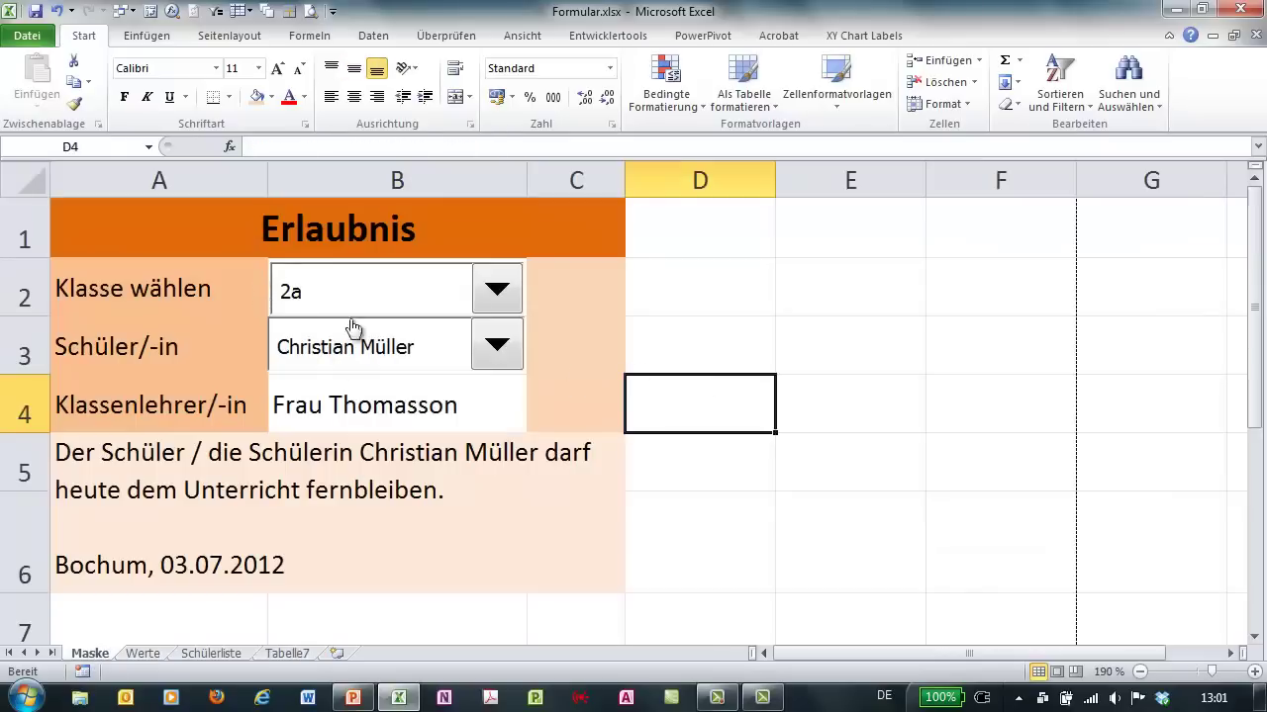
left_click(293, 654)
right_click(480, 242)
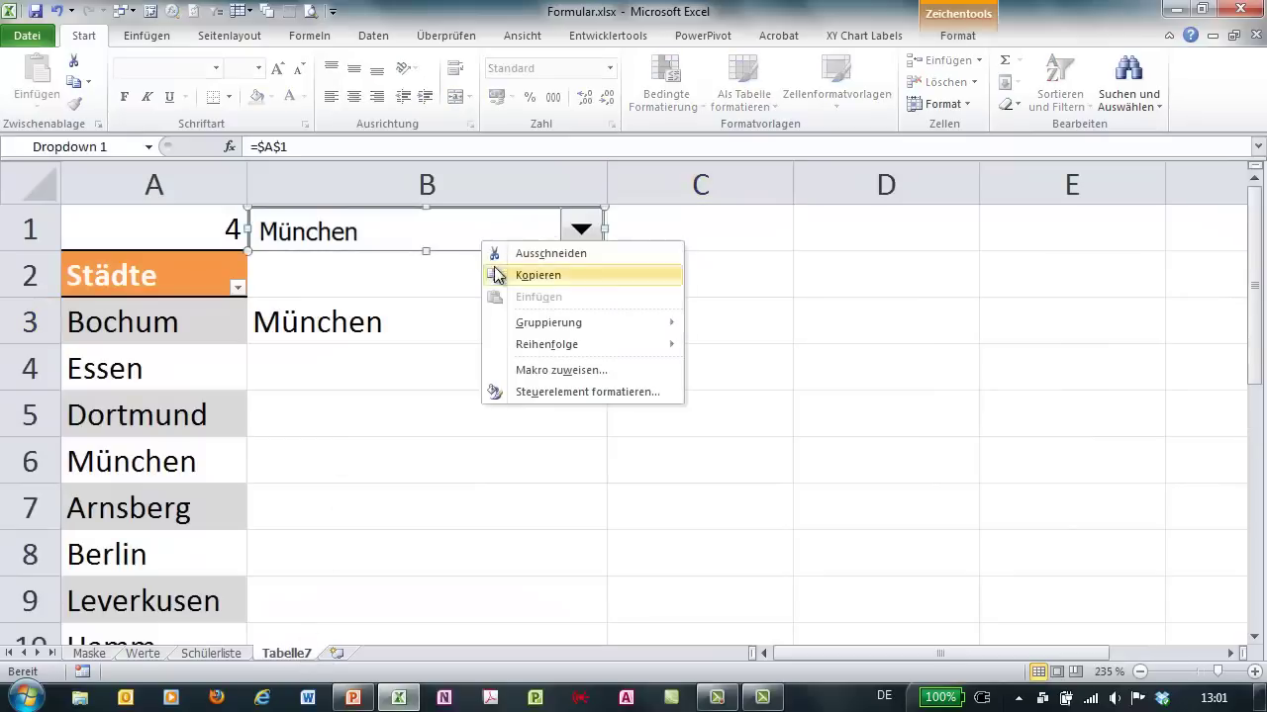
left_click(543, 389)
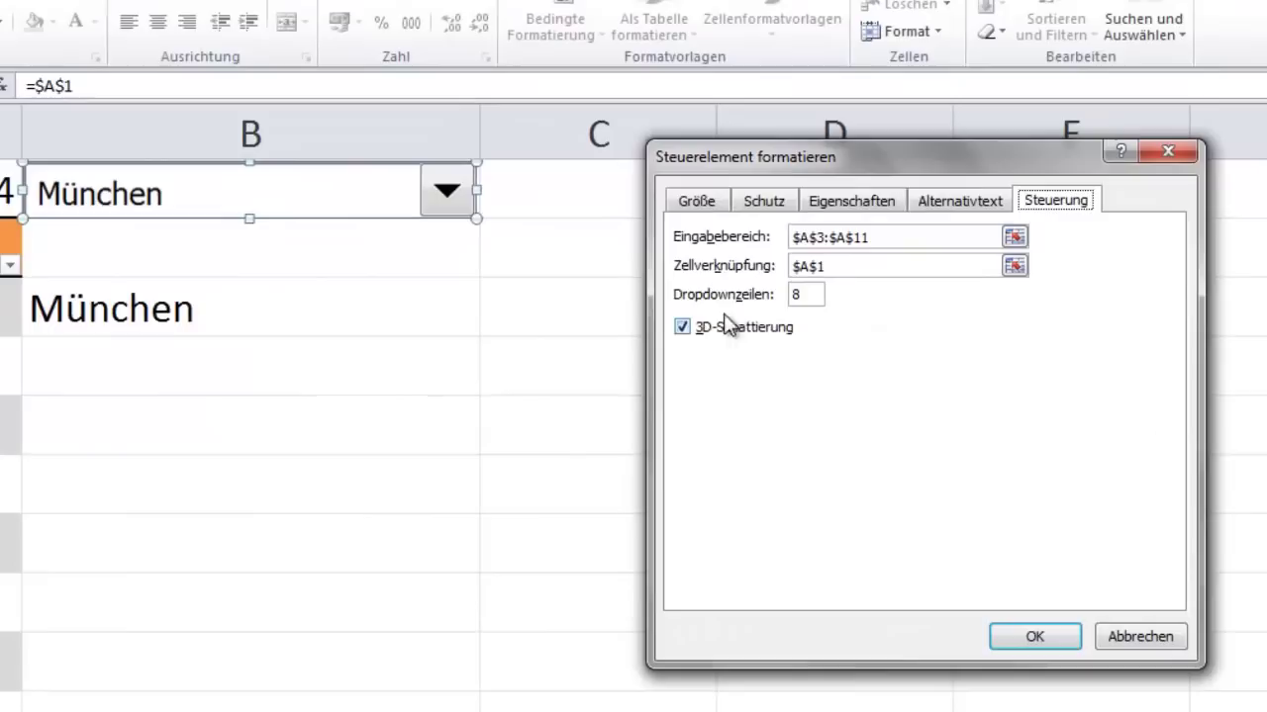
left_click(802, 220)
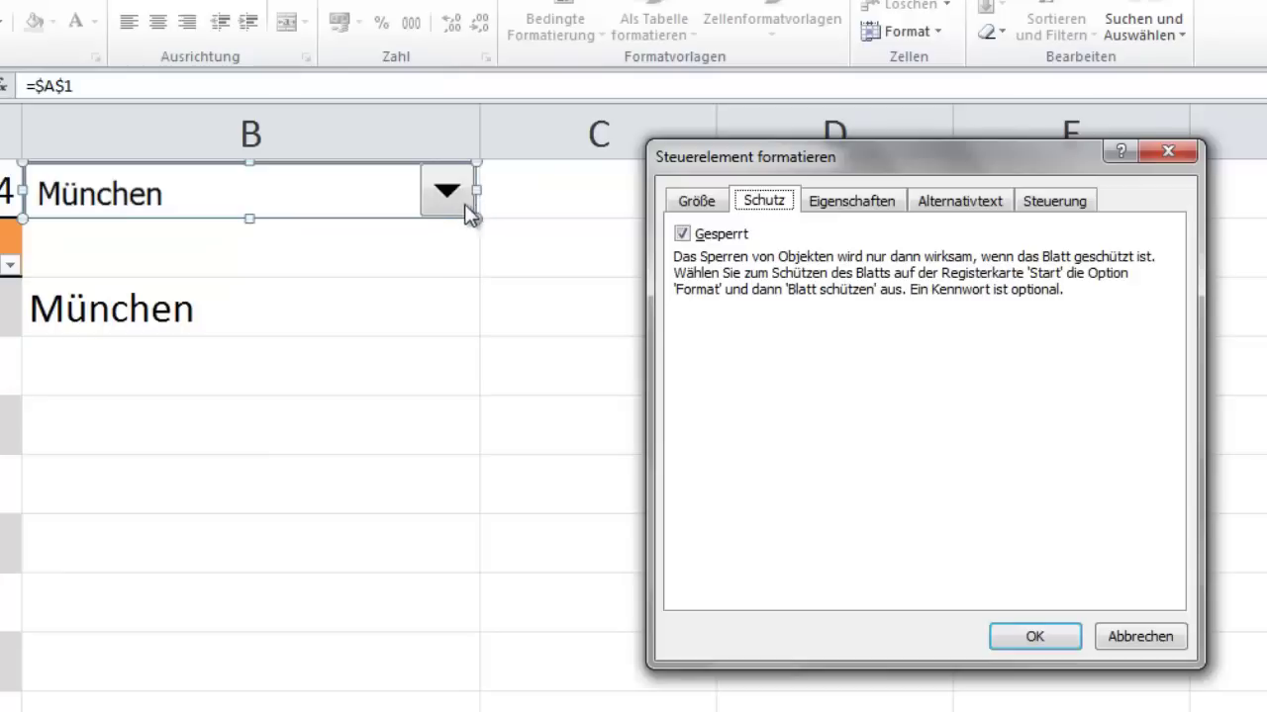
Untick Gesperrt and Objekt drucken for the dropdown, then view its 0,5 × 4,05 cm size.
left_click(682, 234)
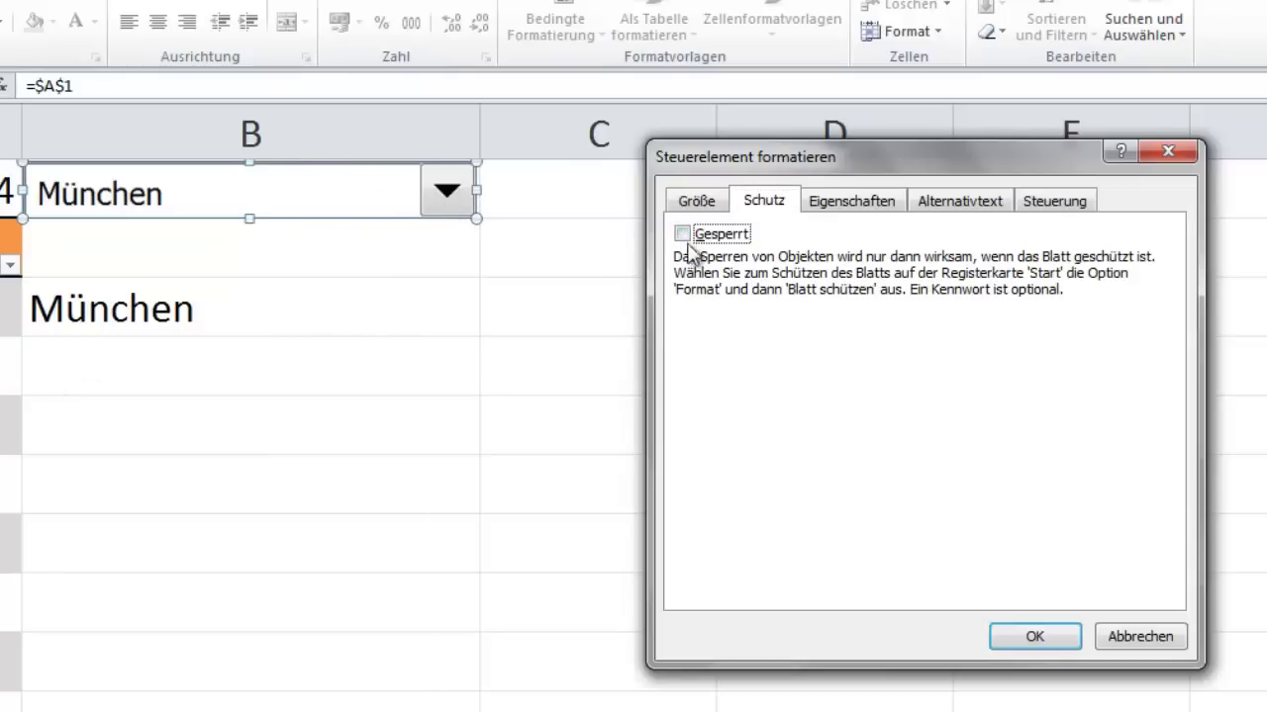
left_click(829, 210)
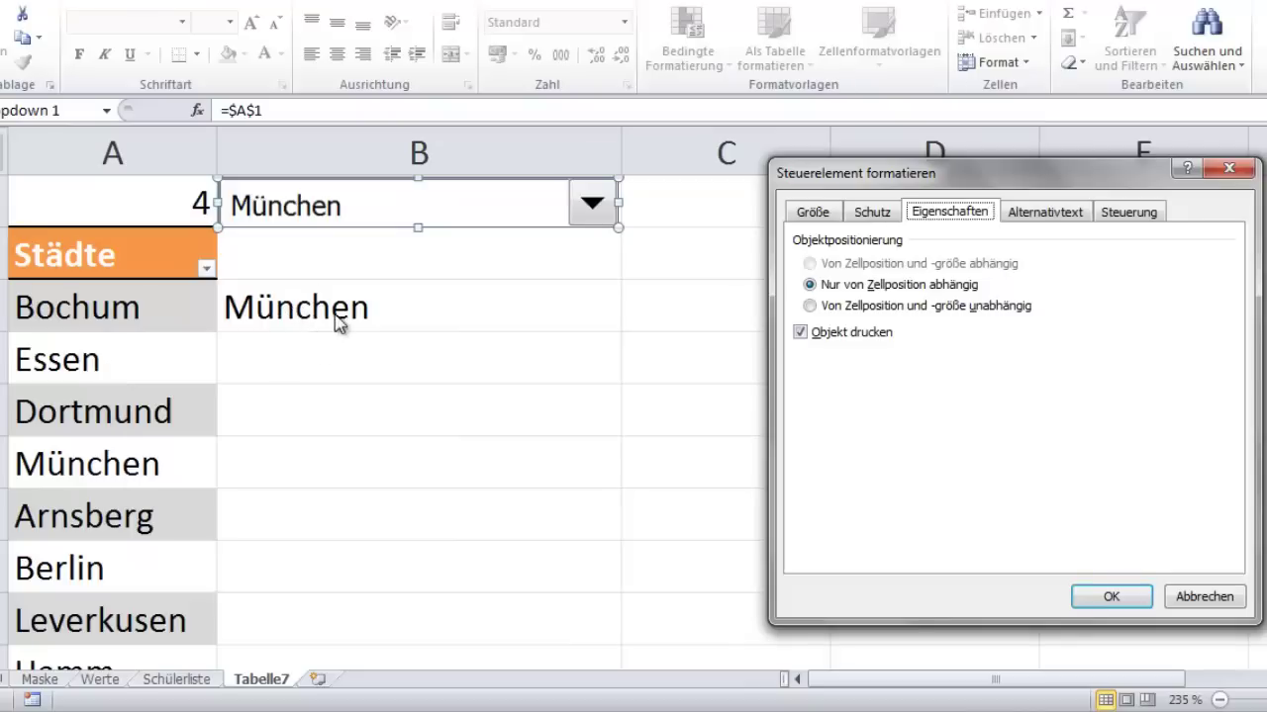
left_click(813, 333)
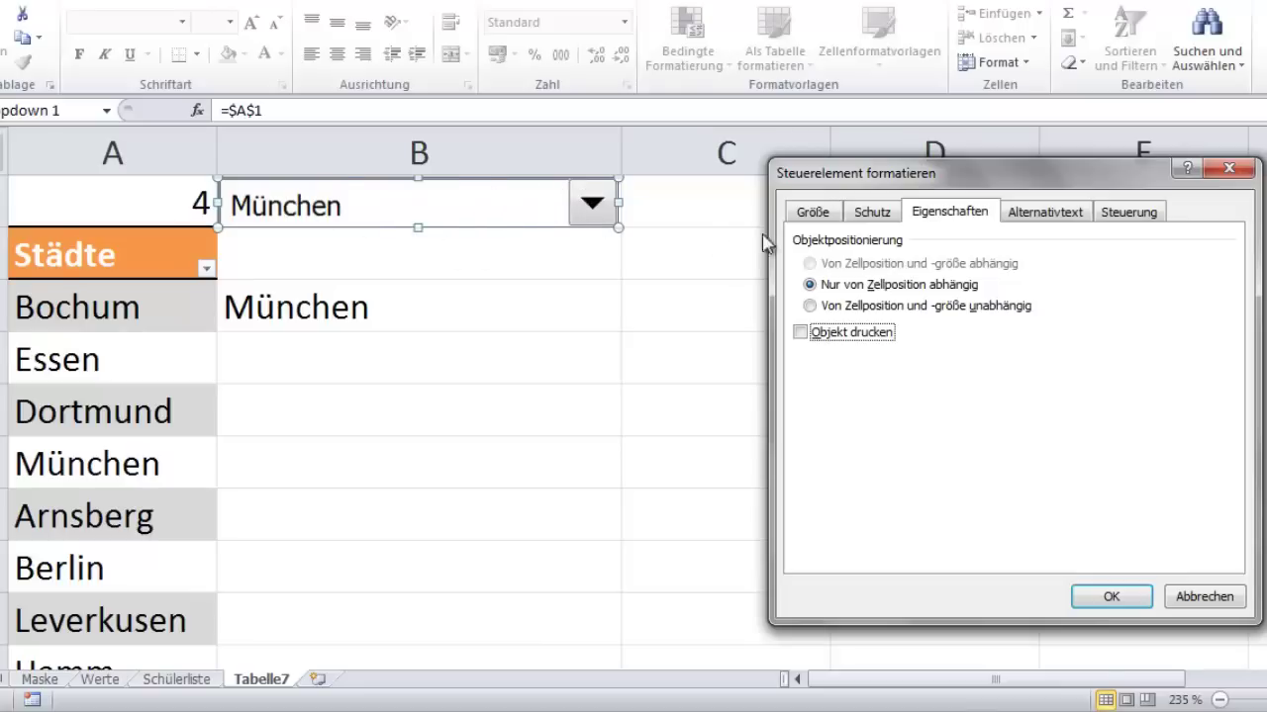
left_click(812, 212)
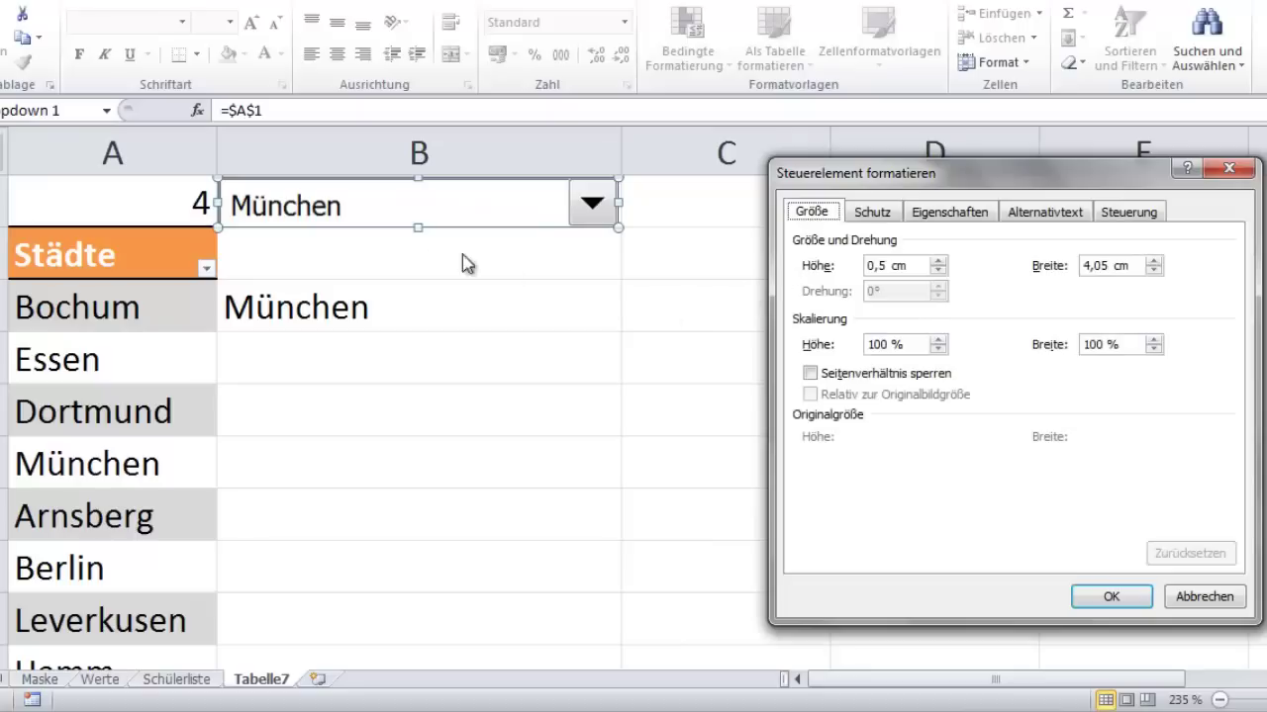
left_click(1153, 271)
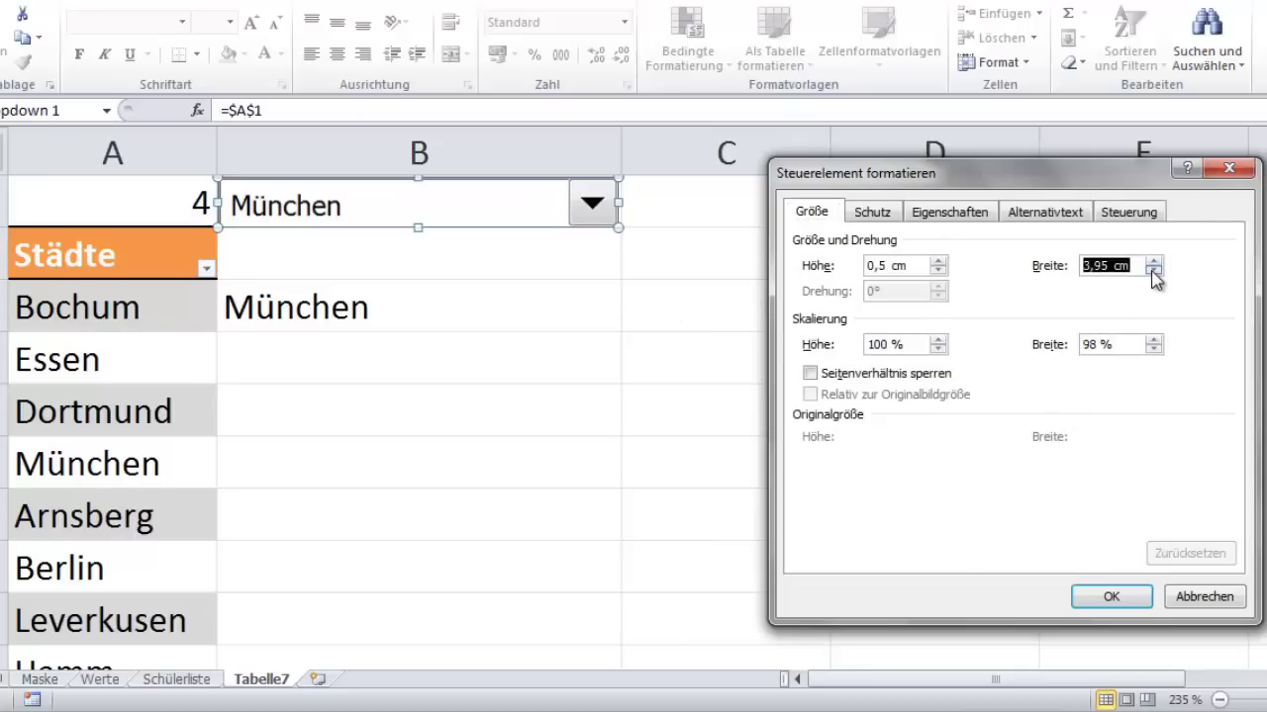
left_click_drag(1110, 267, 1019, 275)
left_click(1111, 597)
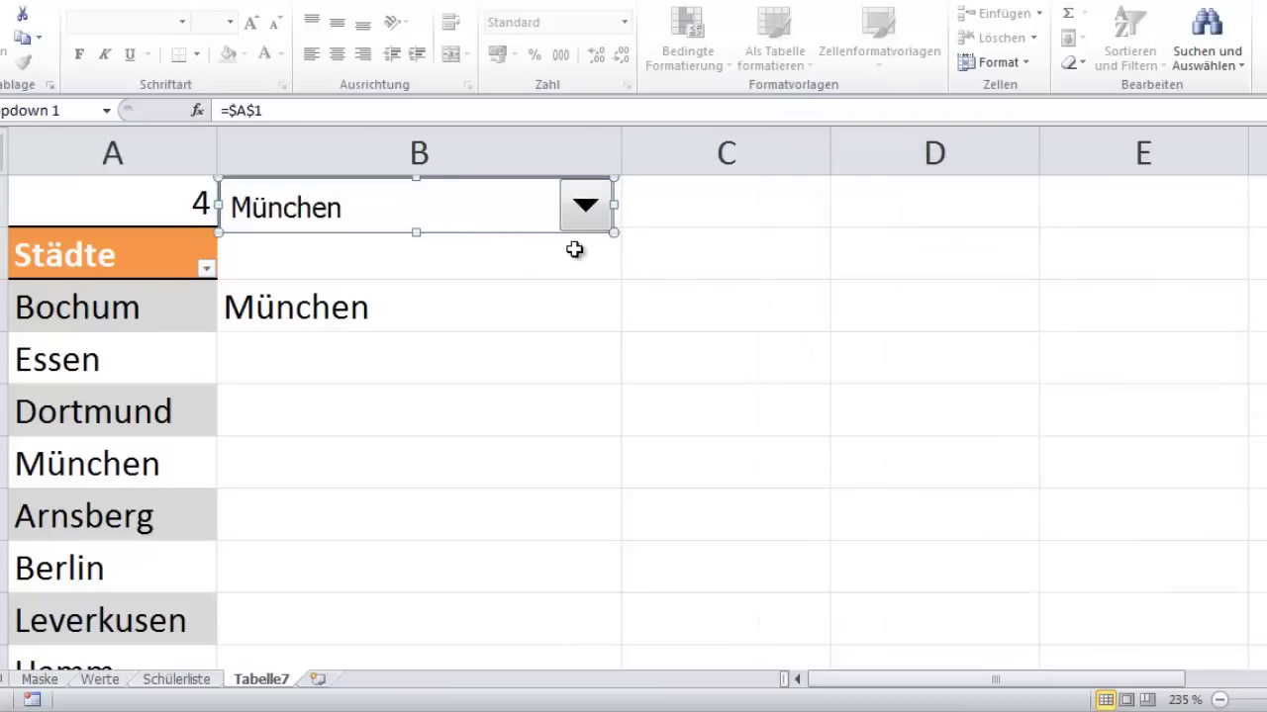
right_click(501, 206)
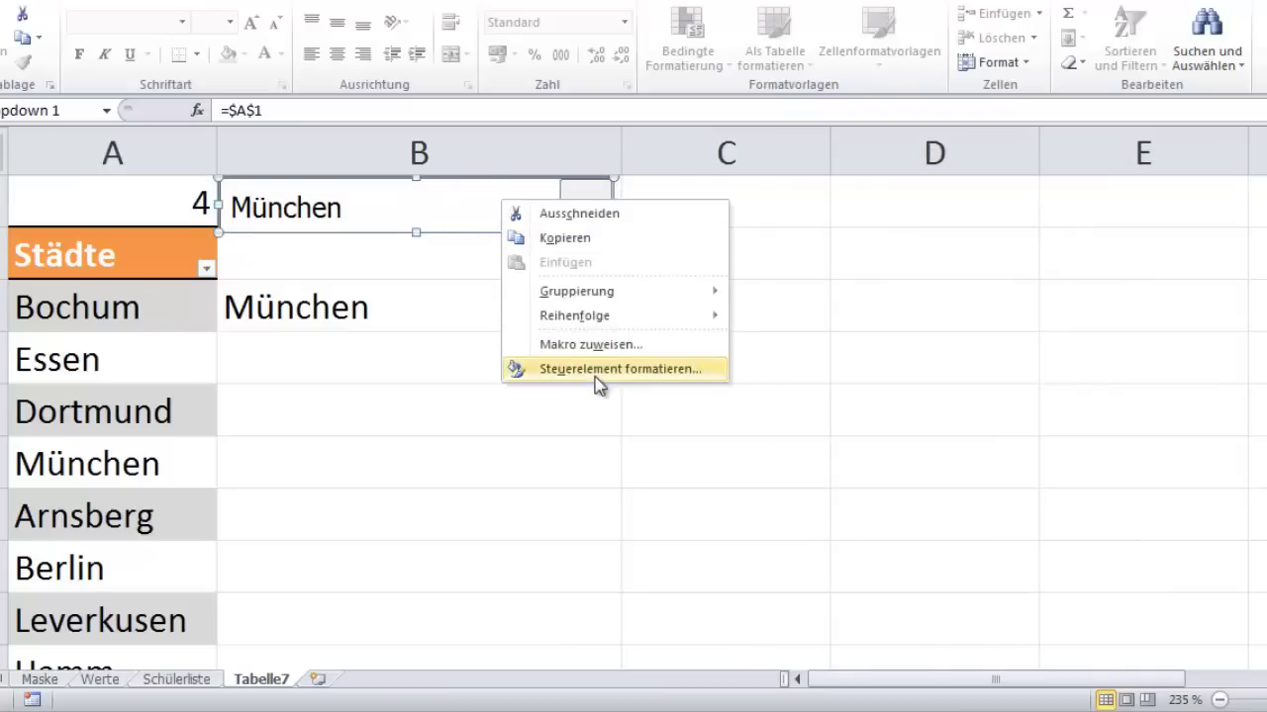
left_click(677, 371)
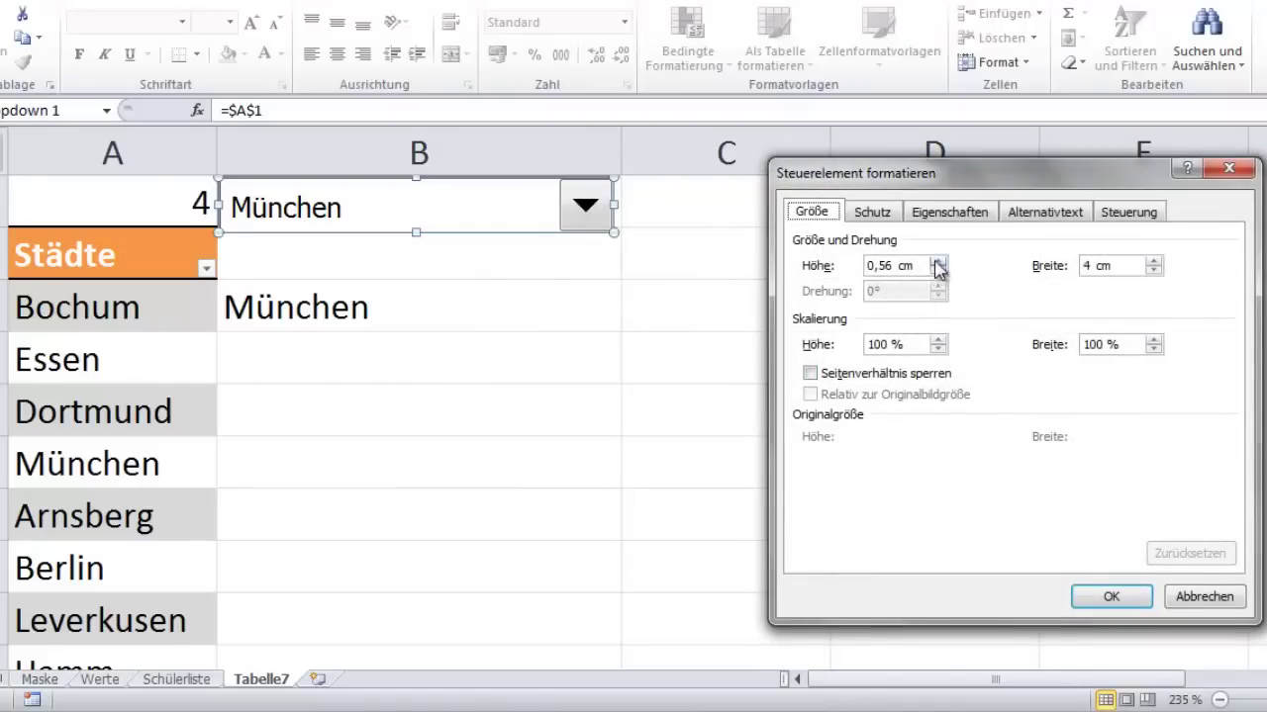
left_click(936, 264)
left_click(937, 273)
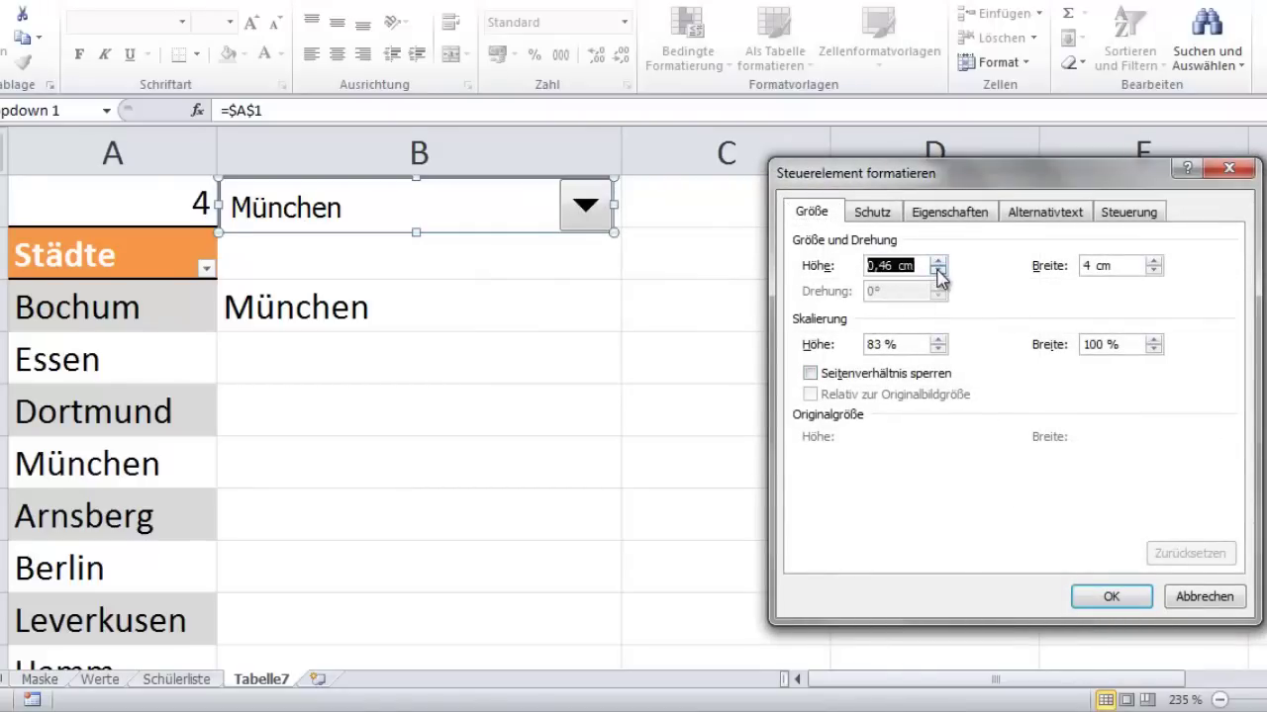
left_click(1118, 594)
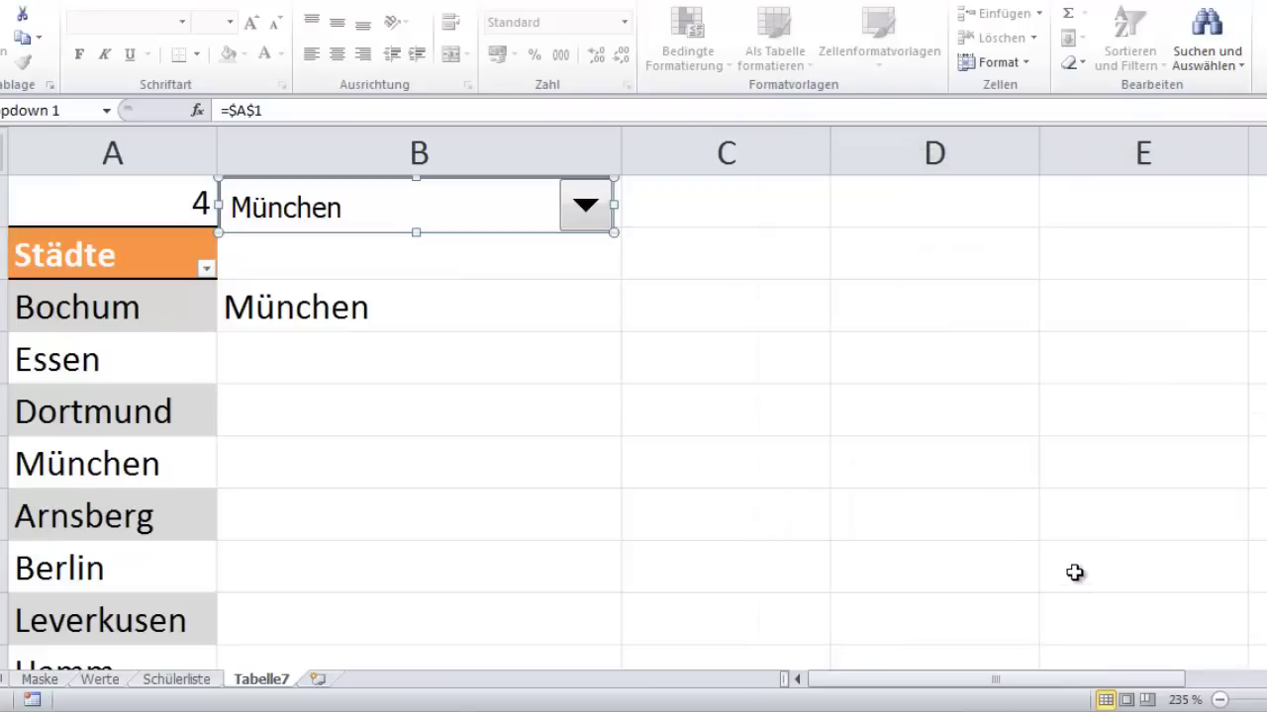
left_click(670, 286)
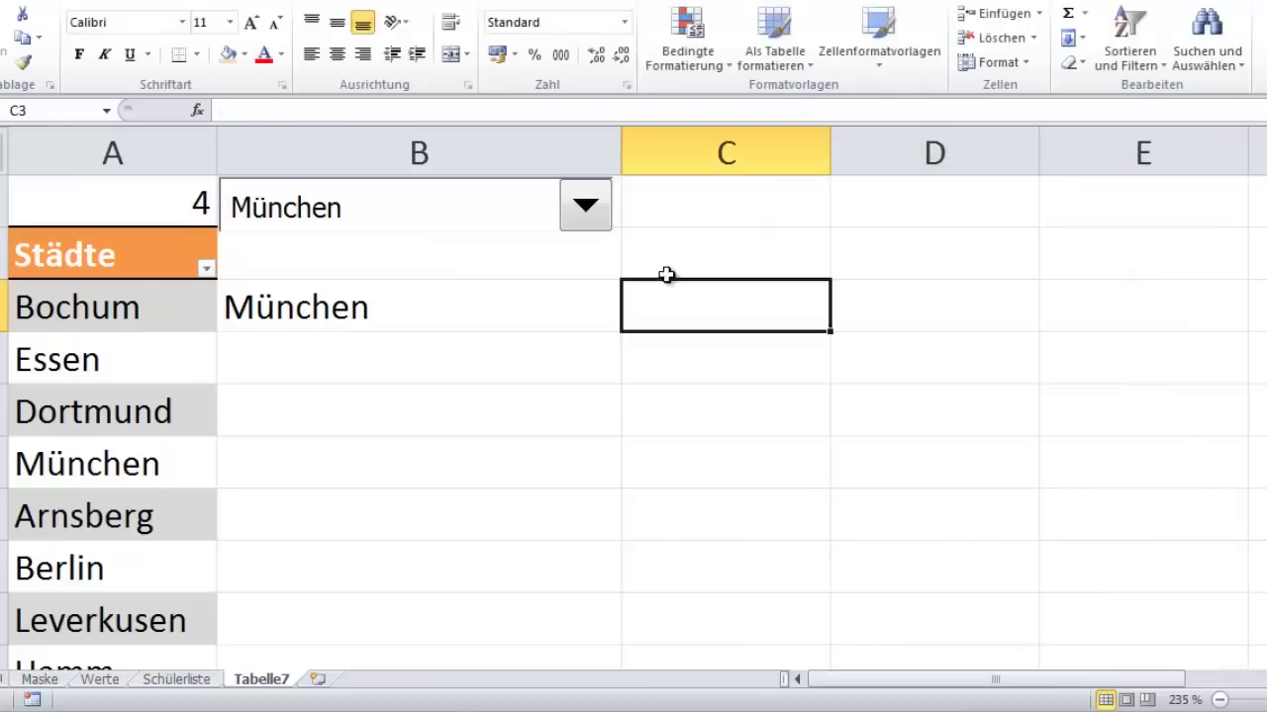
right_click(453, 204)
left_click(523, 367)
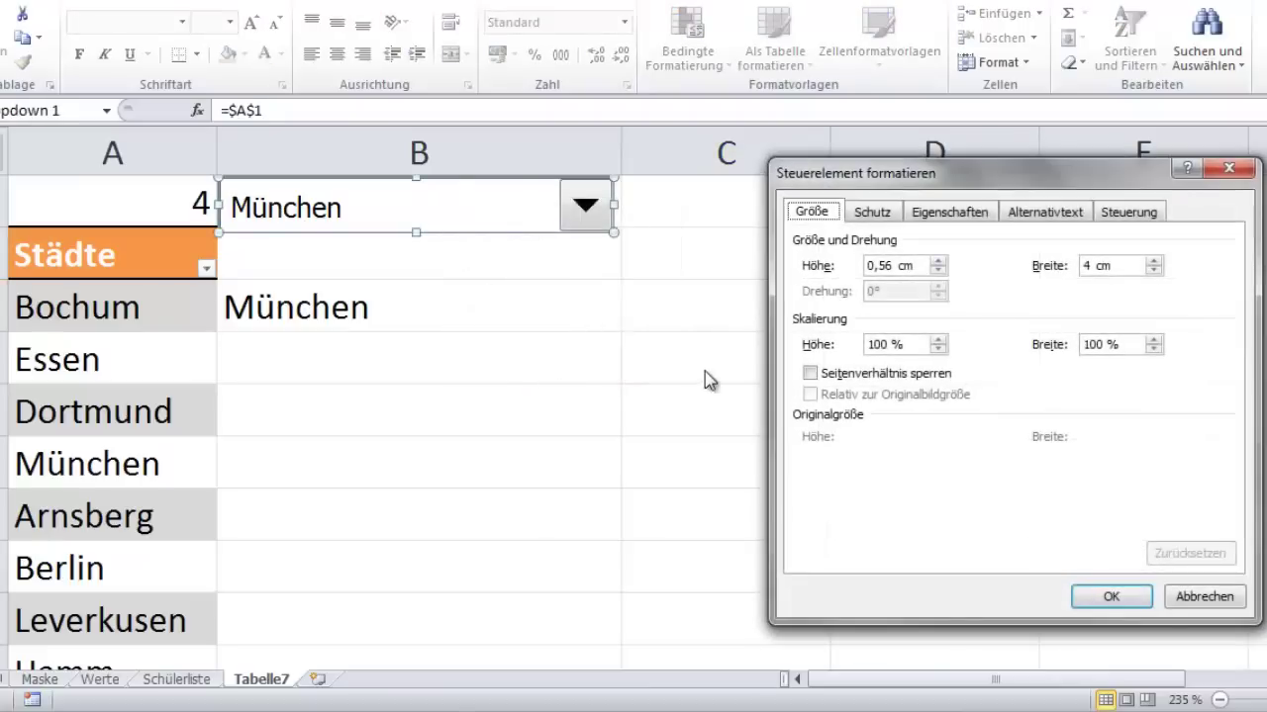
left_click(952, 214)
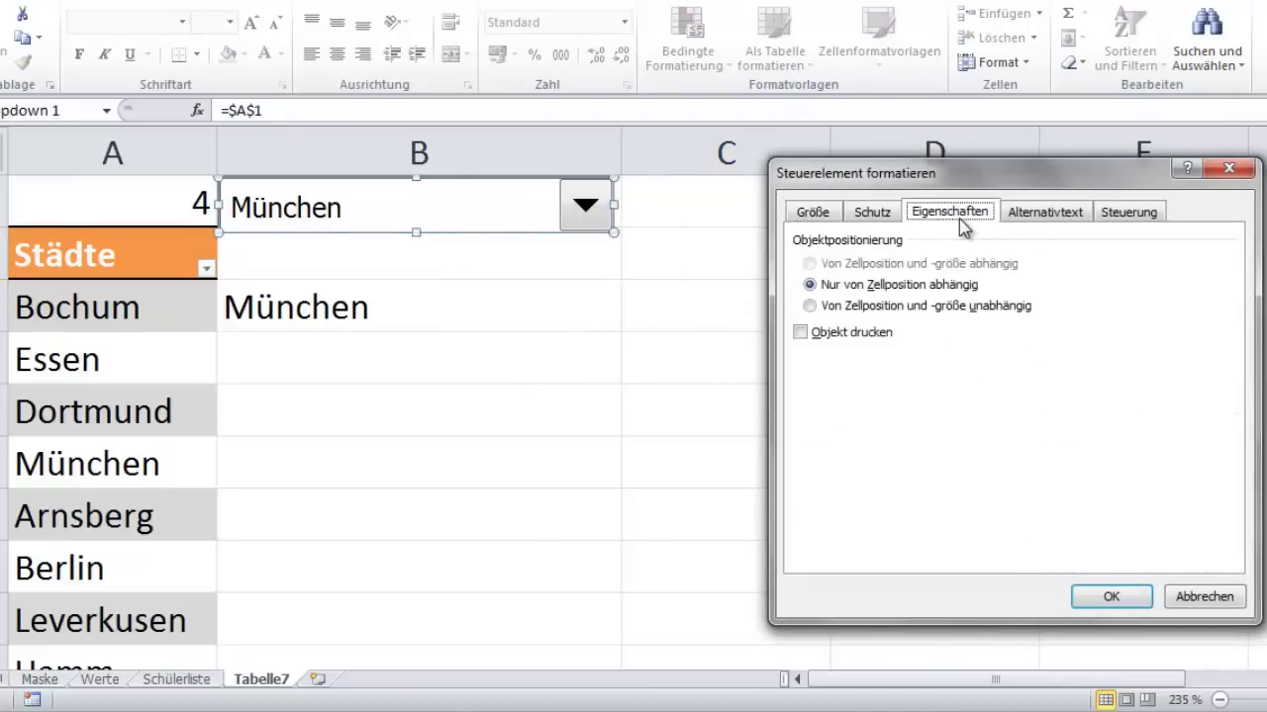
left_click(1031, 214)
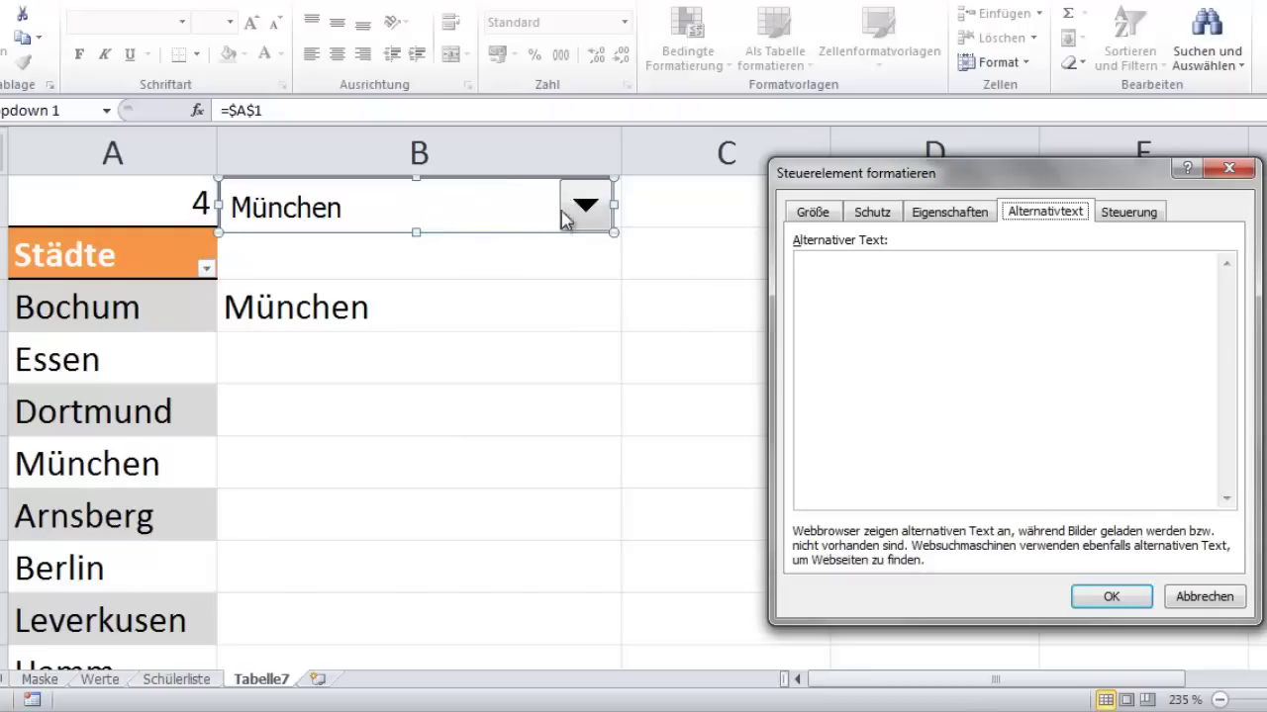
left_click(1201, 597)
left_click(562, 304)
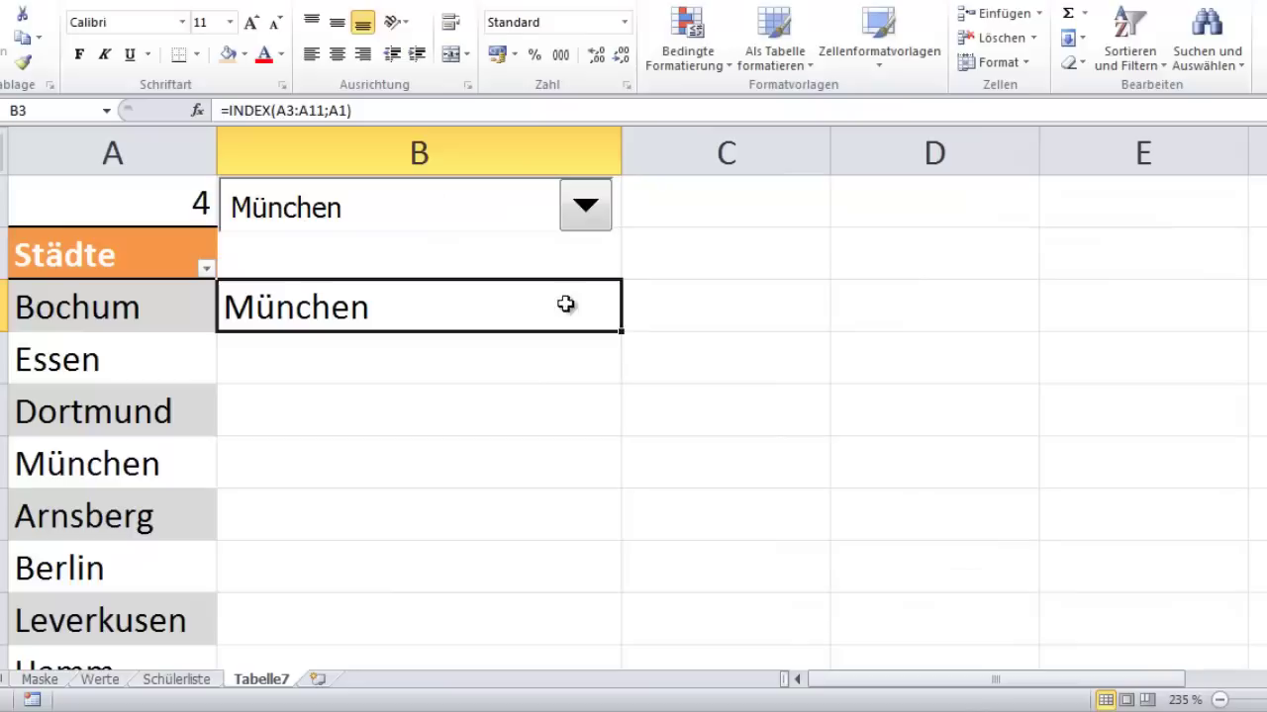
Delete the München combo box and undo, then cut it out with Ausschneiden.
left_click(525, 223)
left_click(522, 226)
right_click(461, 190)
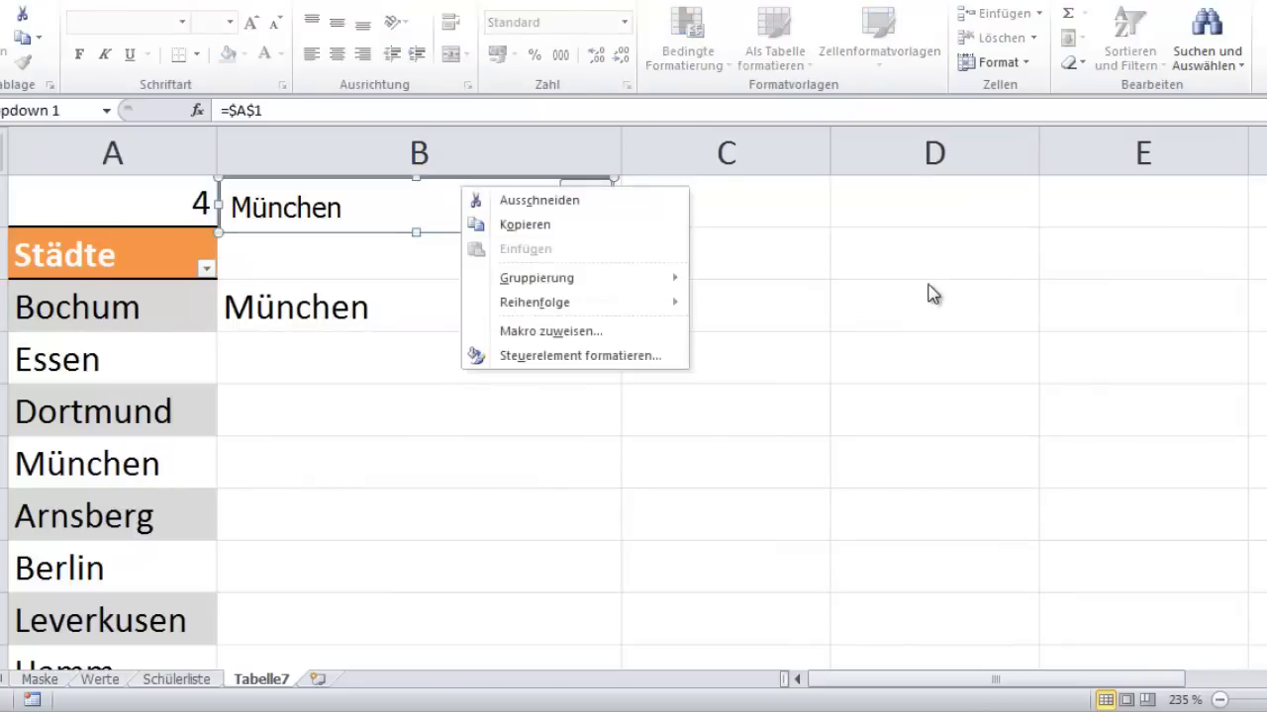
right_click(404, 210)
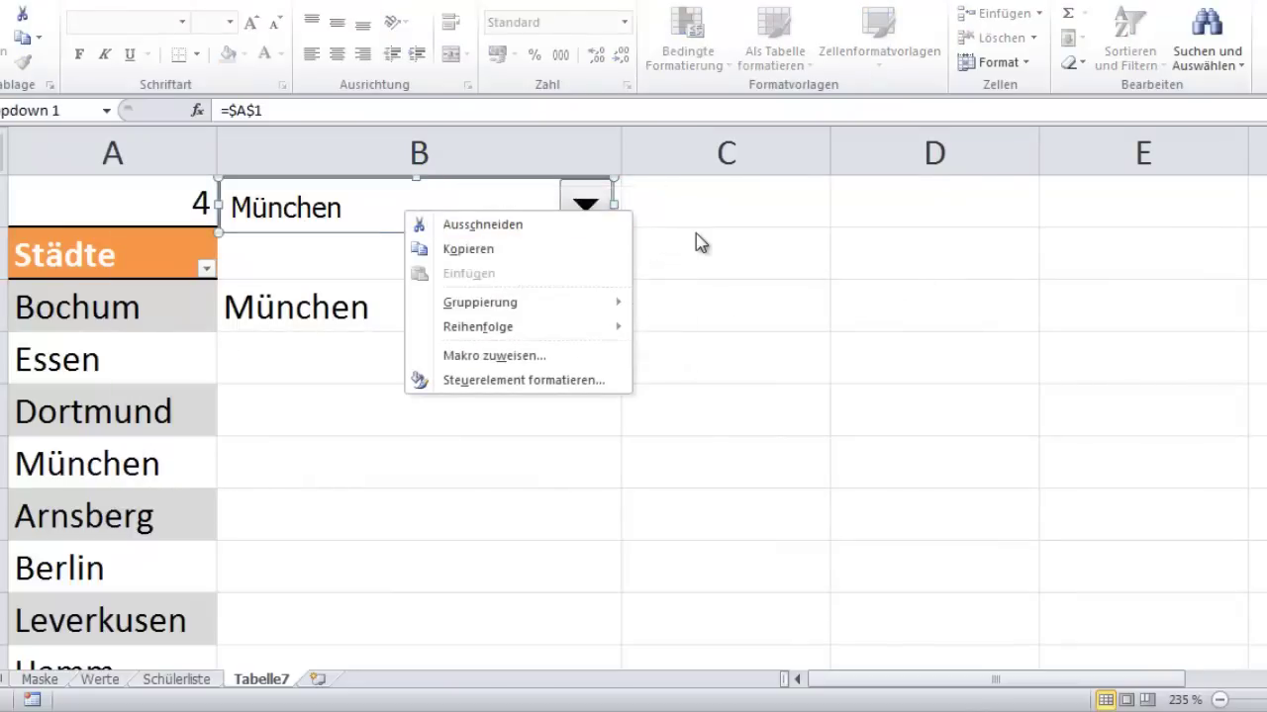
left_click(374, 211)
key("Delete")
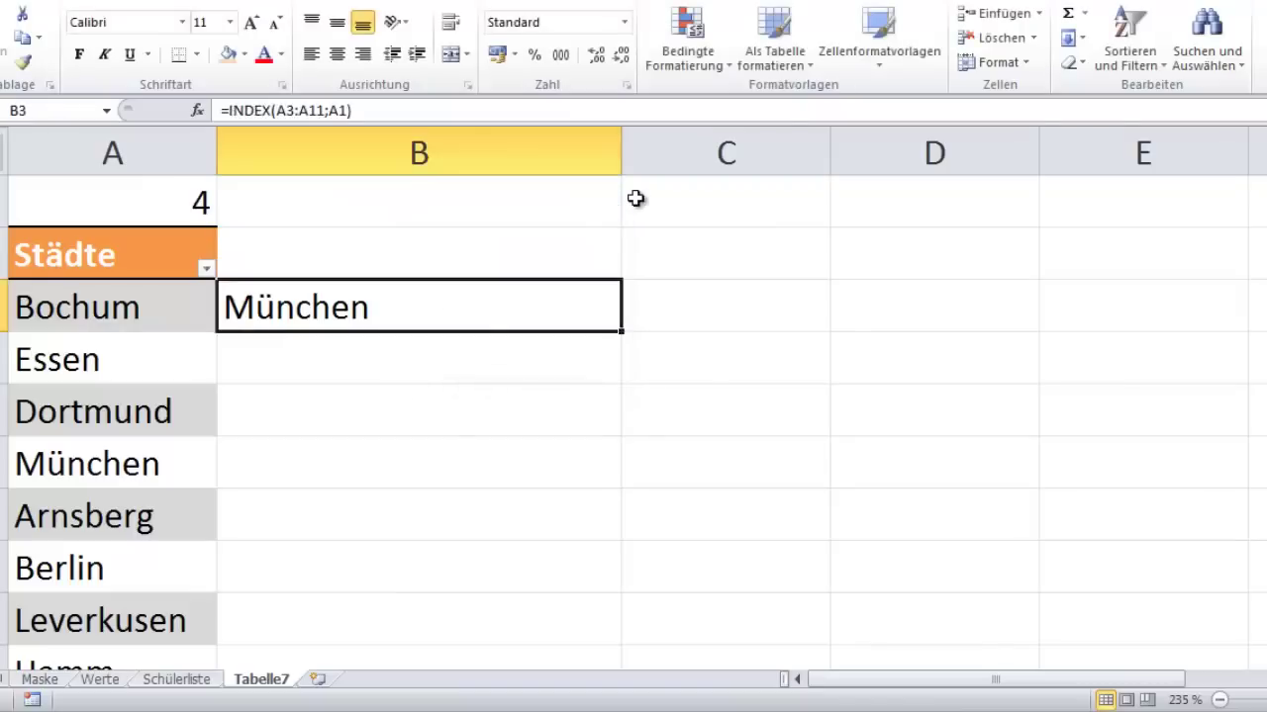
key("ctrl+z")
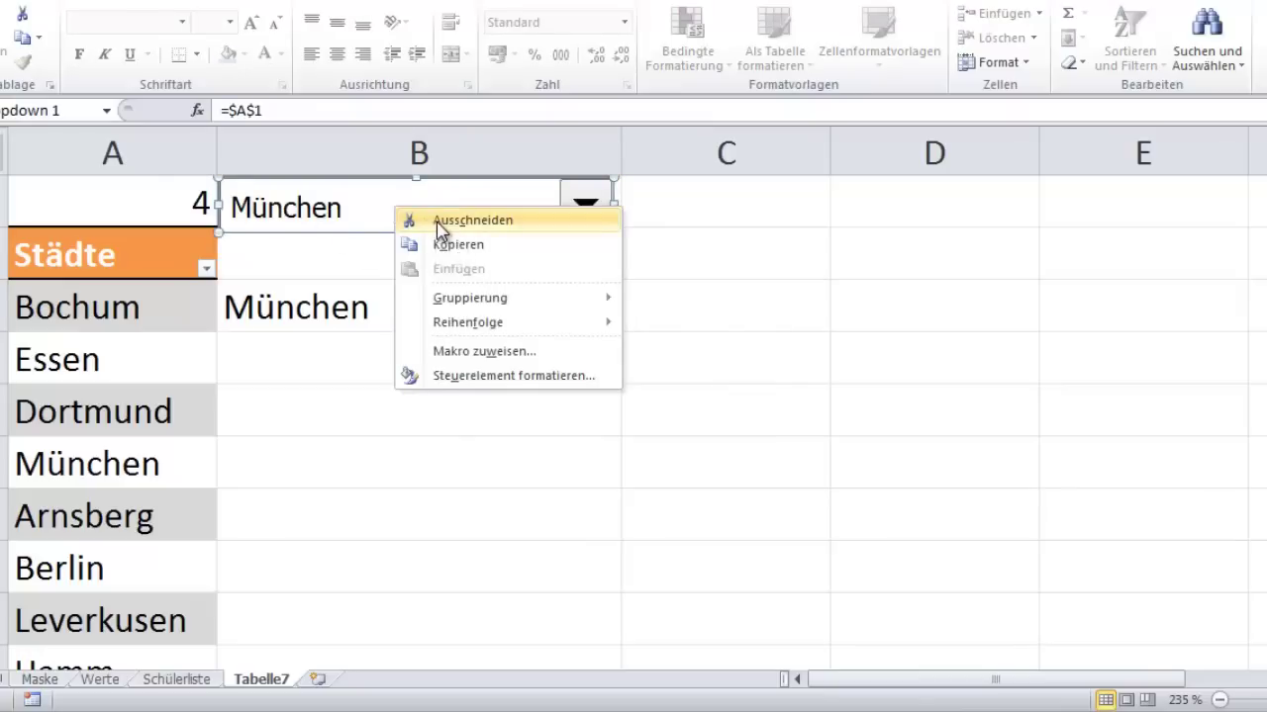
left_click(438, 222)
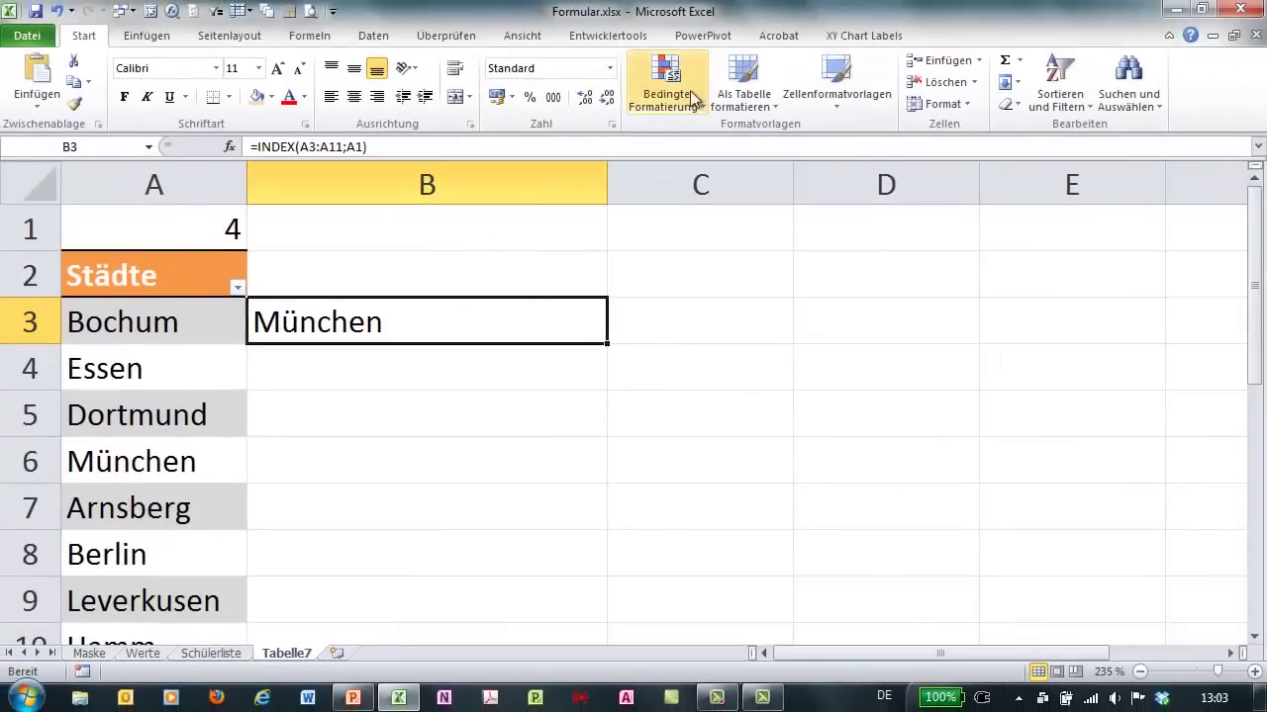
Draw a new Combo Box (Form Control) from Entwicklertools over cell B1.
left_click(613, 36)
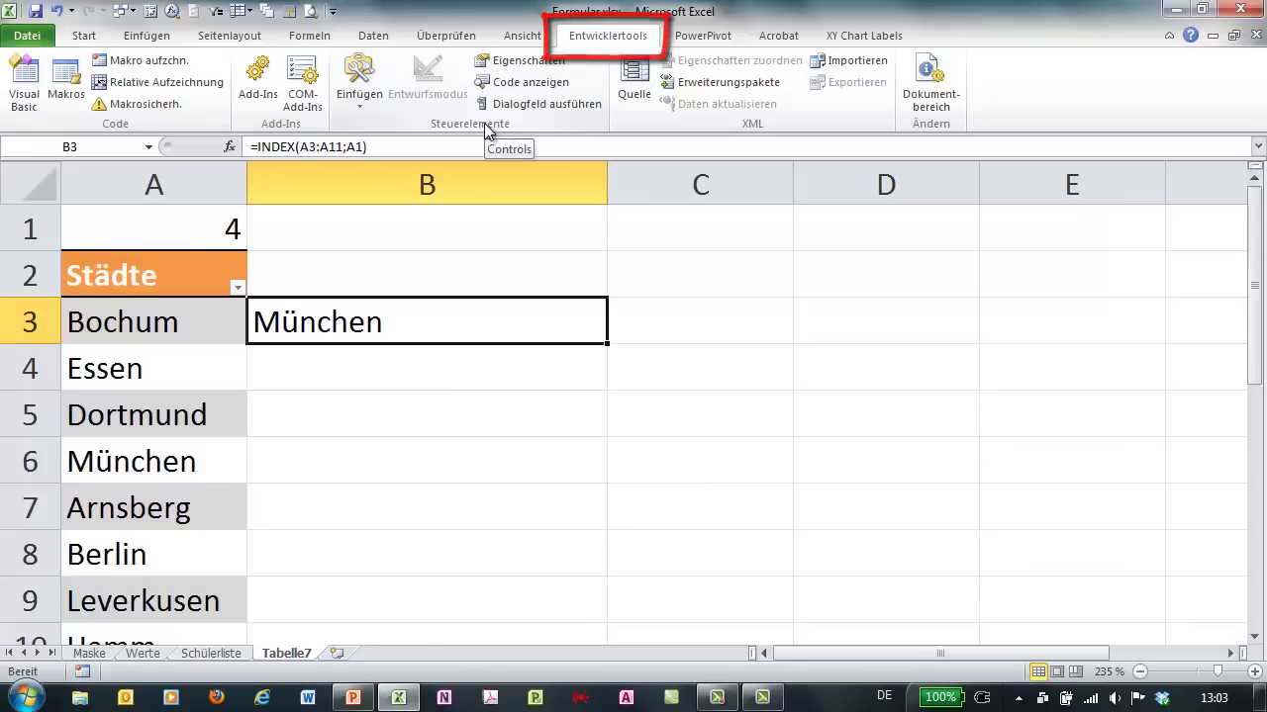
left_click(359, 89)
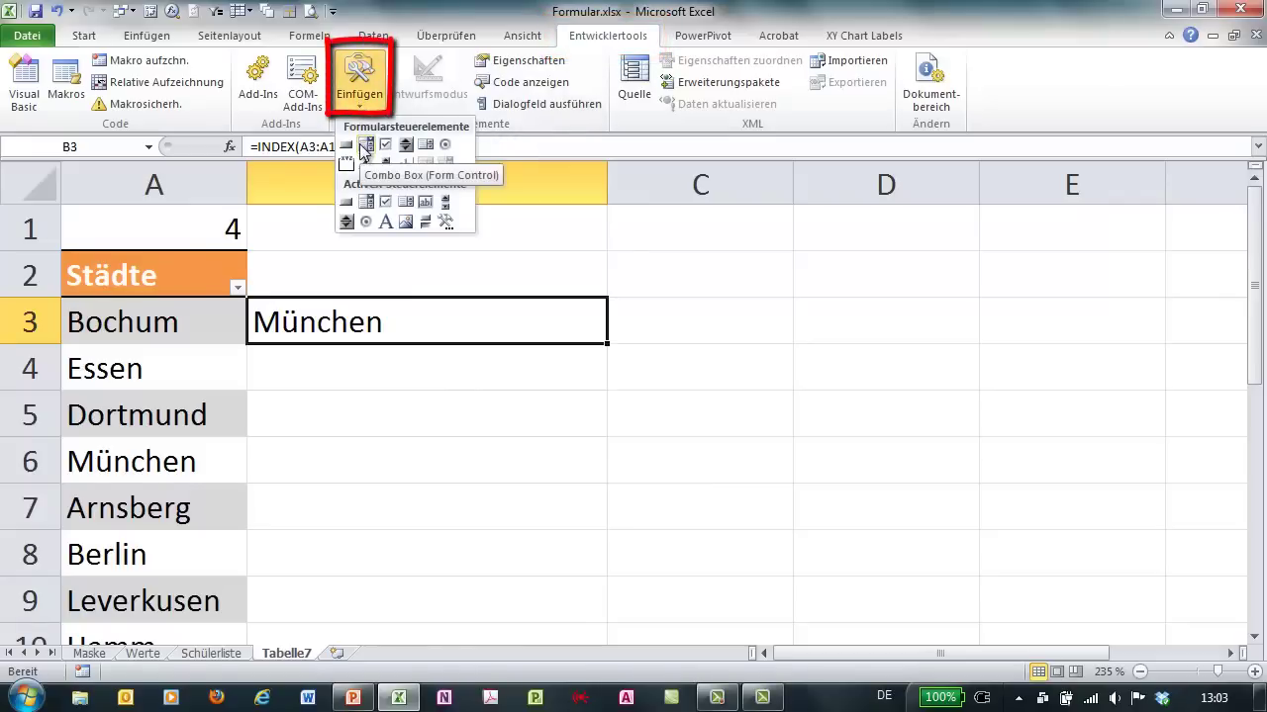
left_click(365, 145)
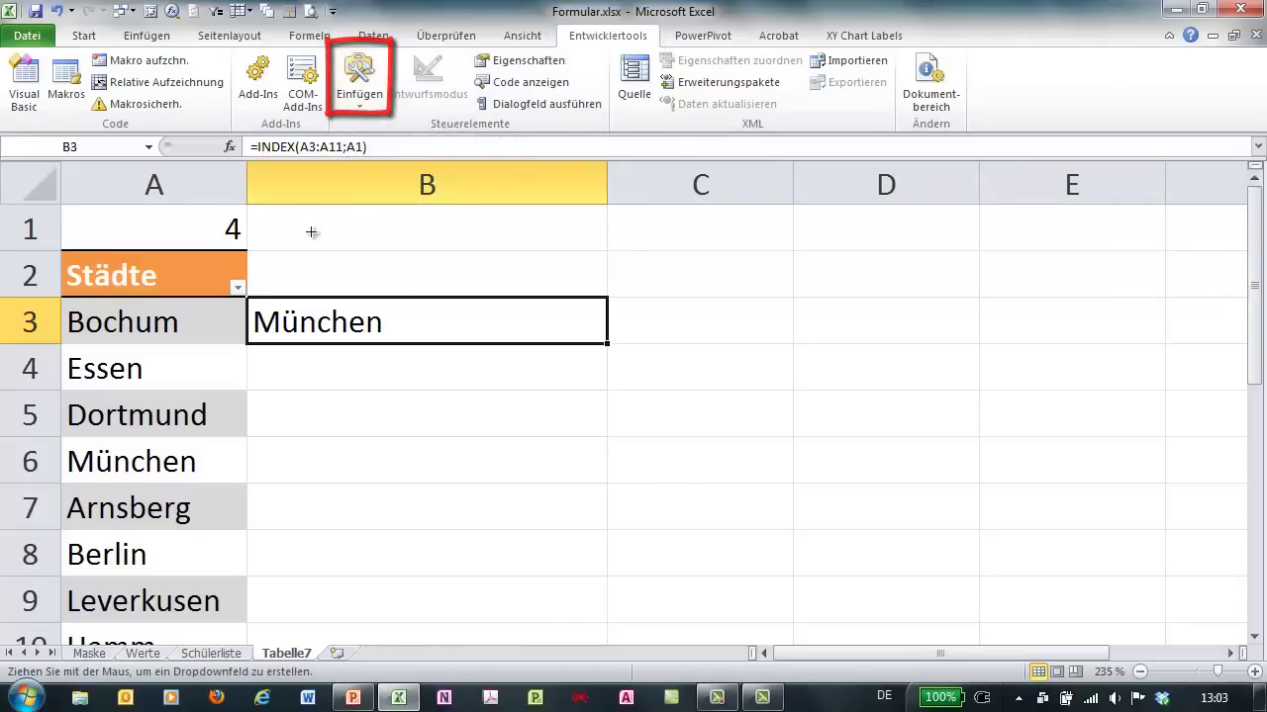
left_click_drag(253, 211, 597, 259)
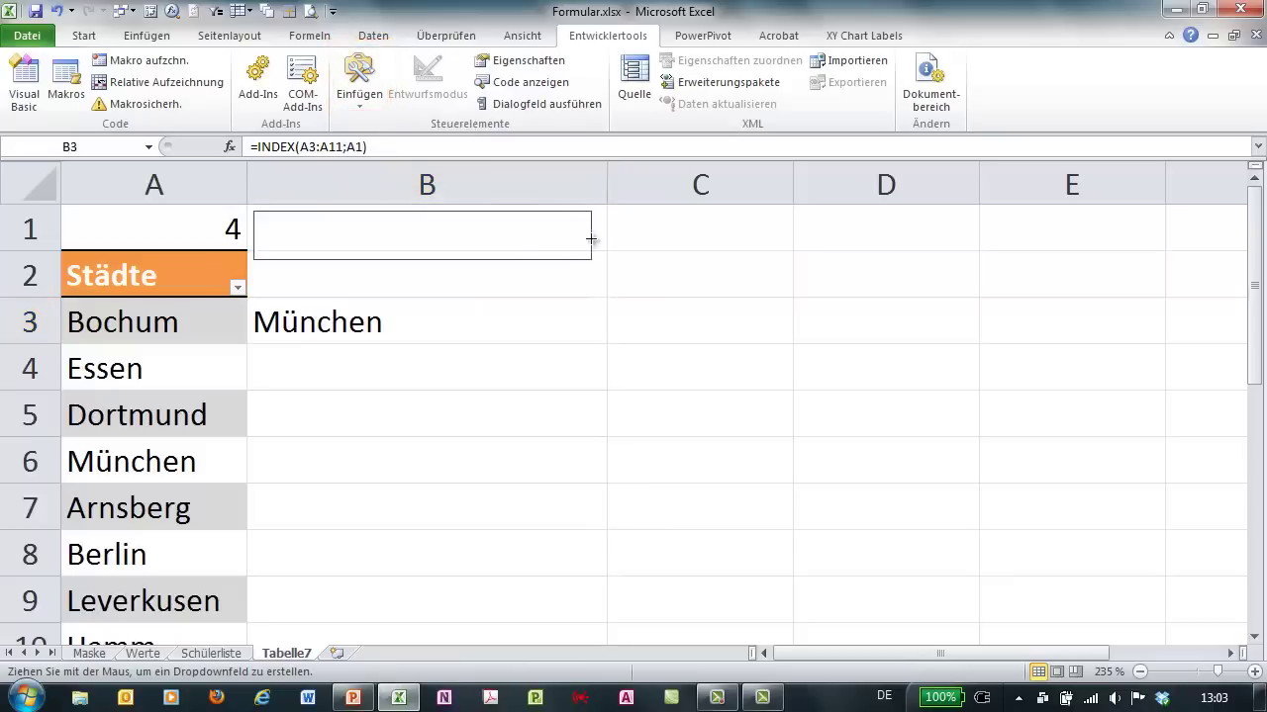
left_click(520, 278)
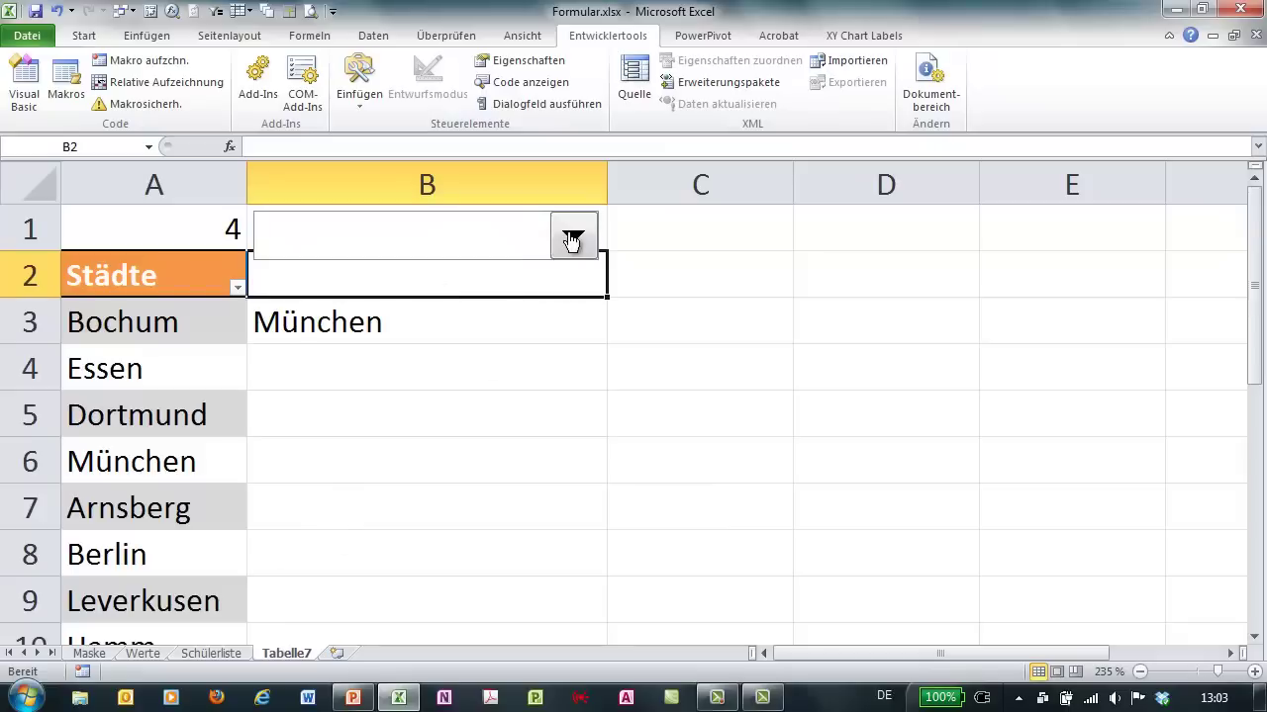
Set the combo box's input range to Werte!$E$1:$E$16 and its cell link to $C$1, then check the student list.
right_click(485, 240)
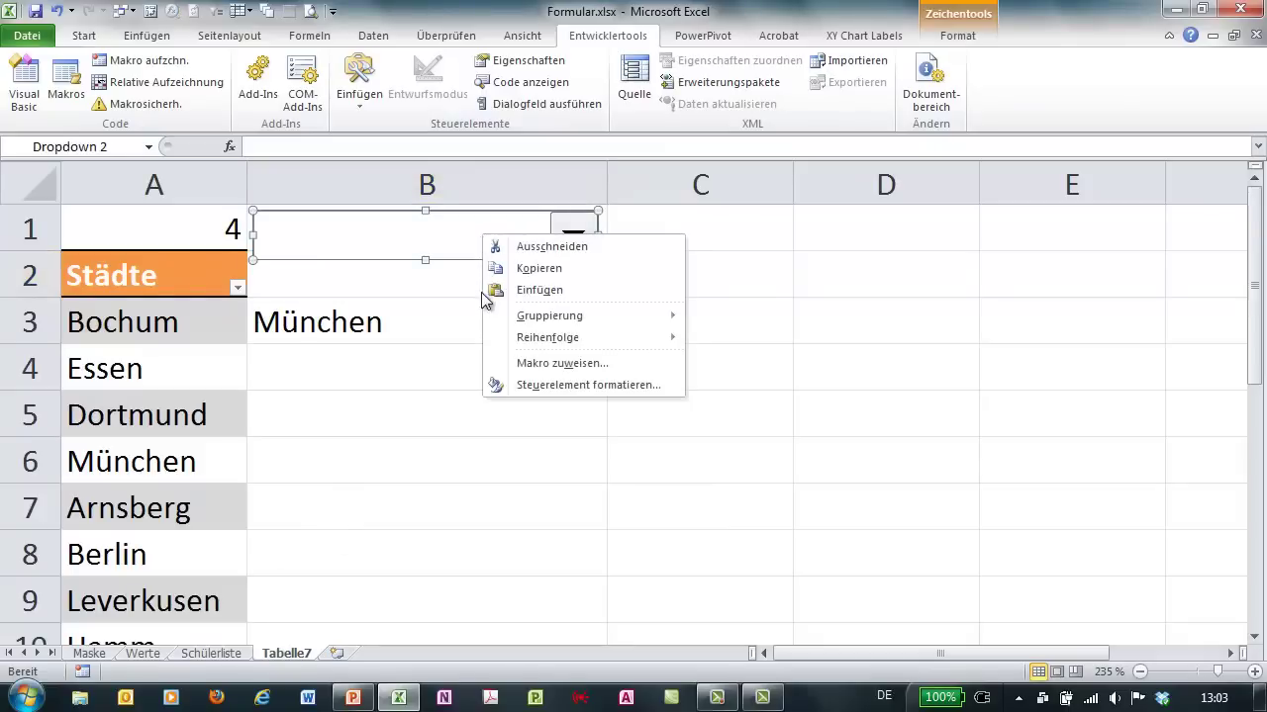
left_click(503, 385)
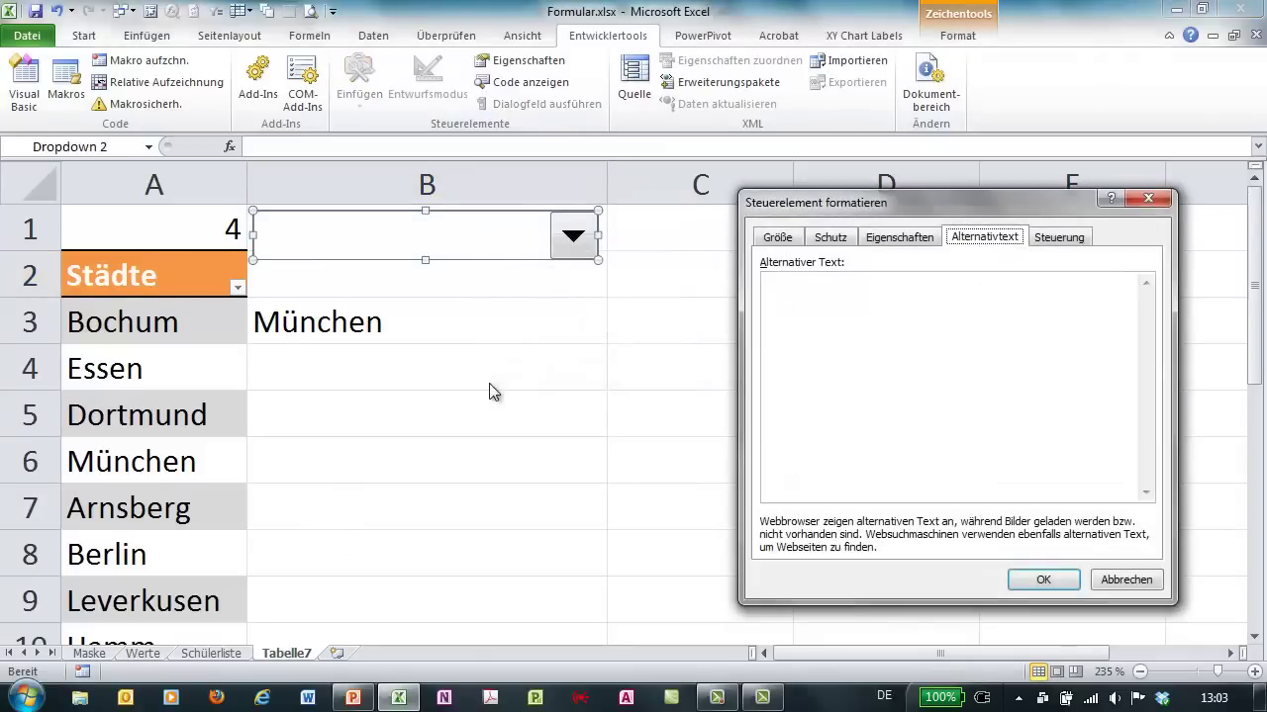
left_click(1087, 238)
left_click(974, 264)
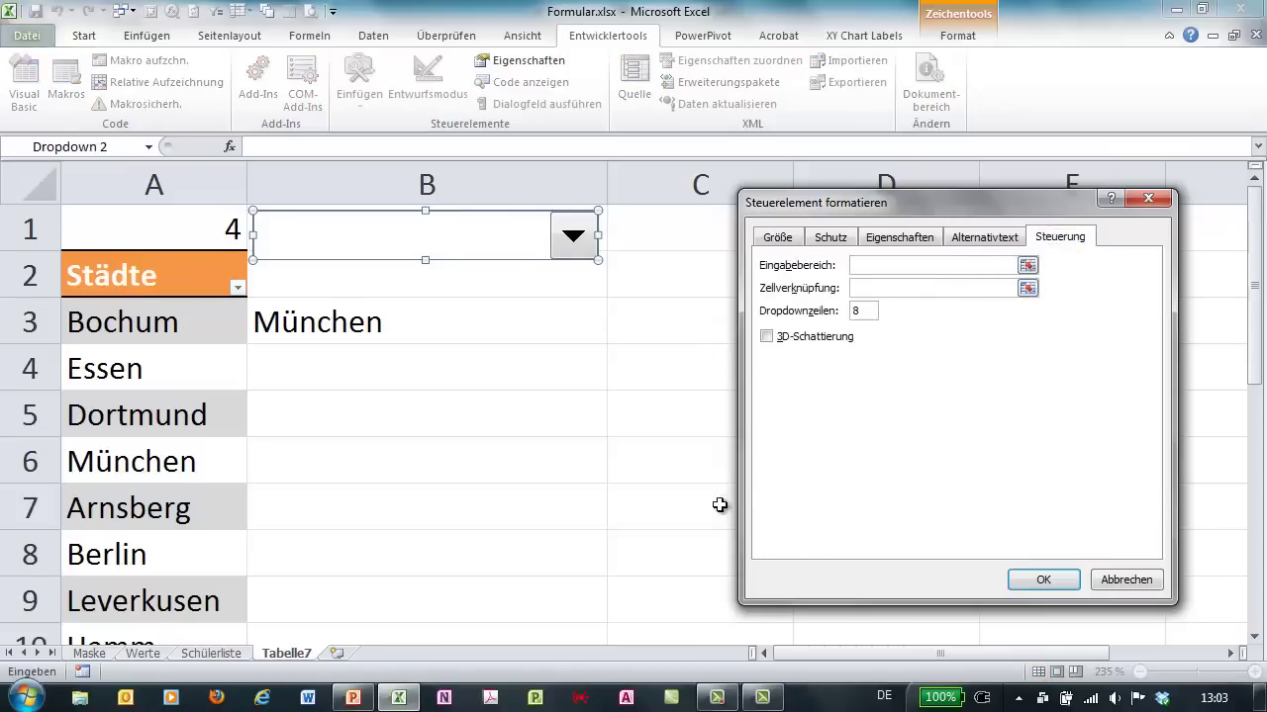
left_click(163, 654)
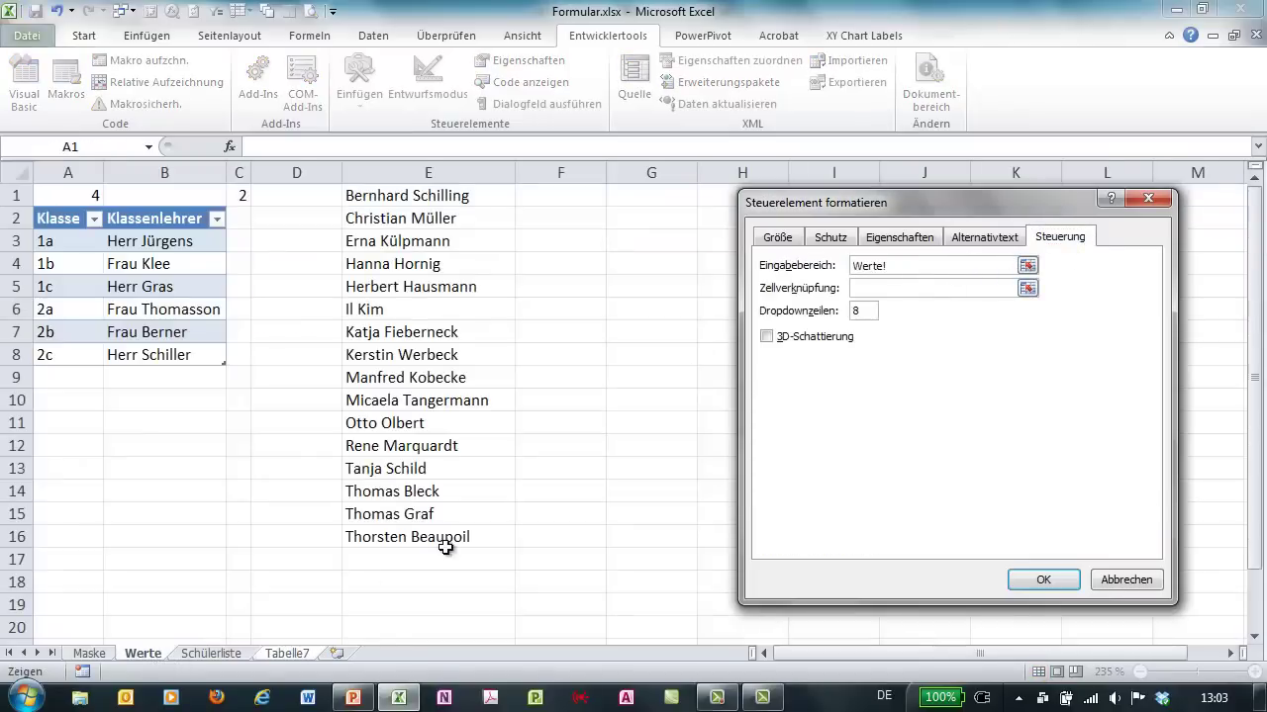
left_click_drag(427, 199, 435, 535)
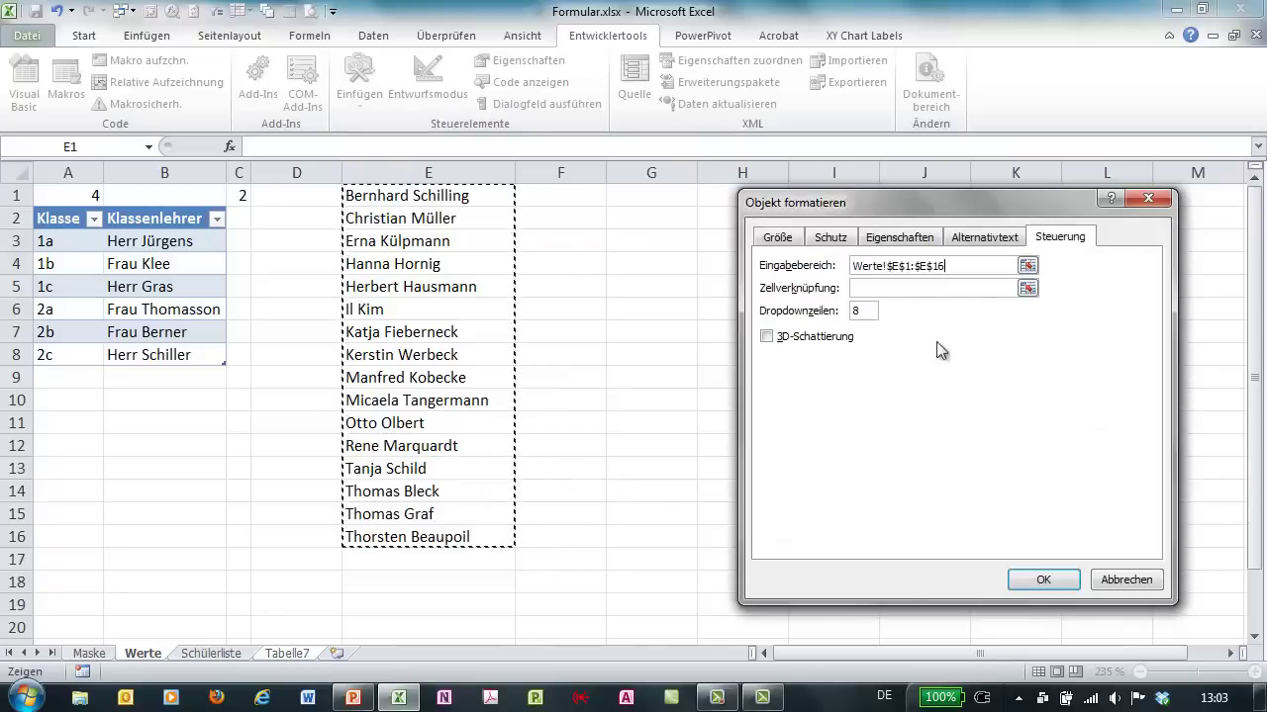
left_click(887, 288)
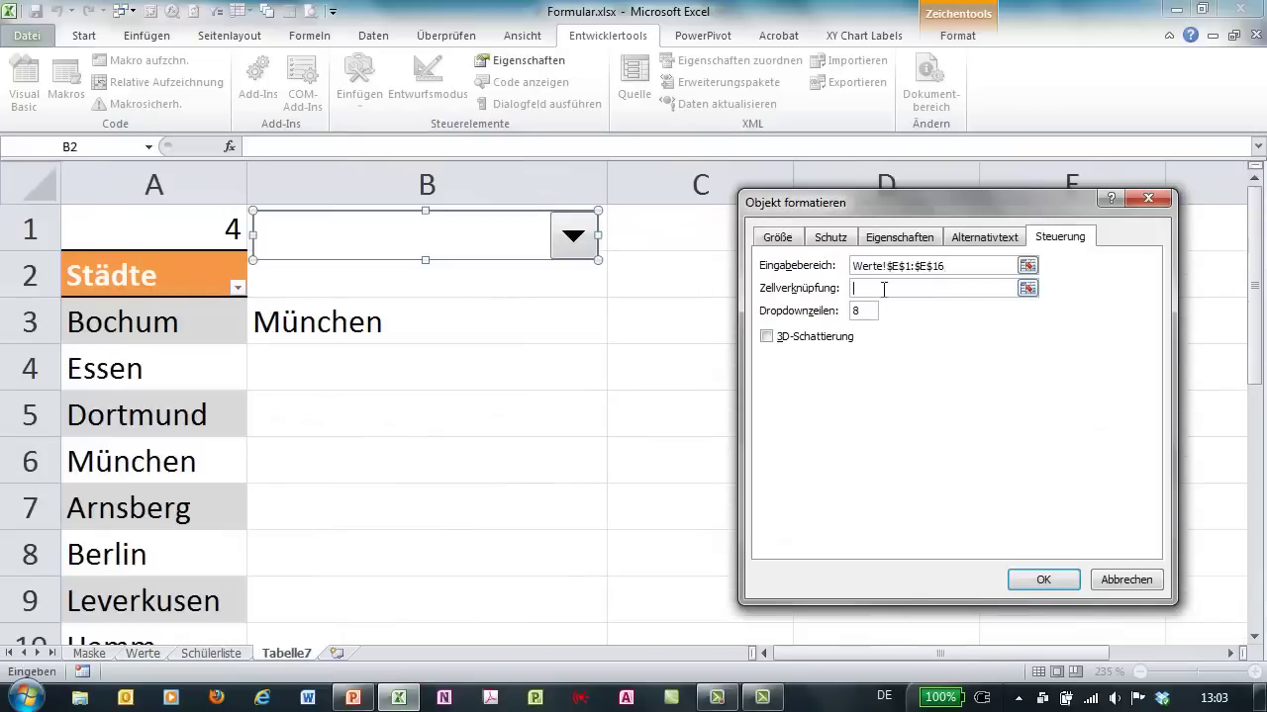
left_click(650, 232)
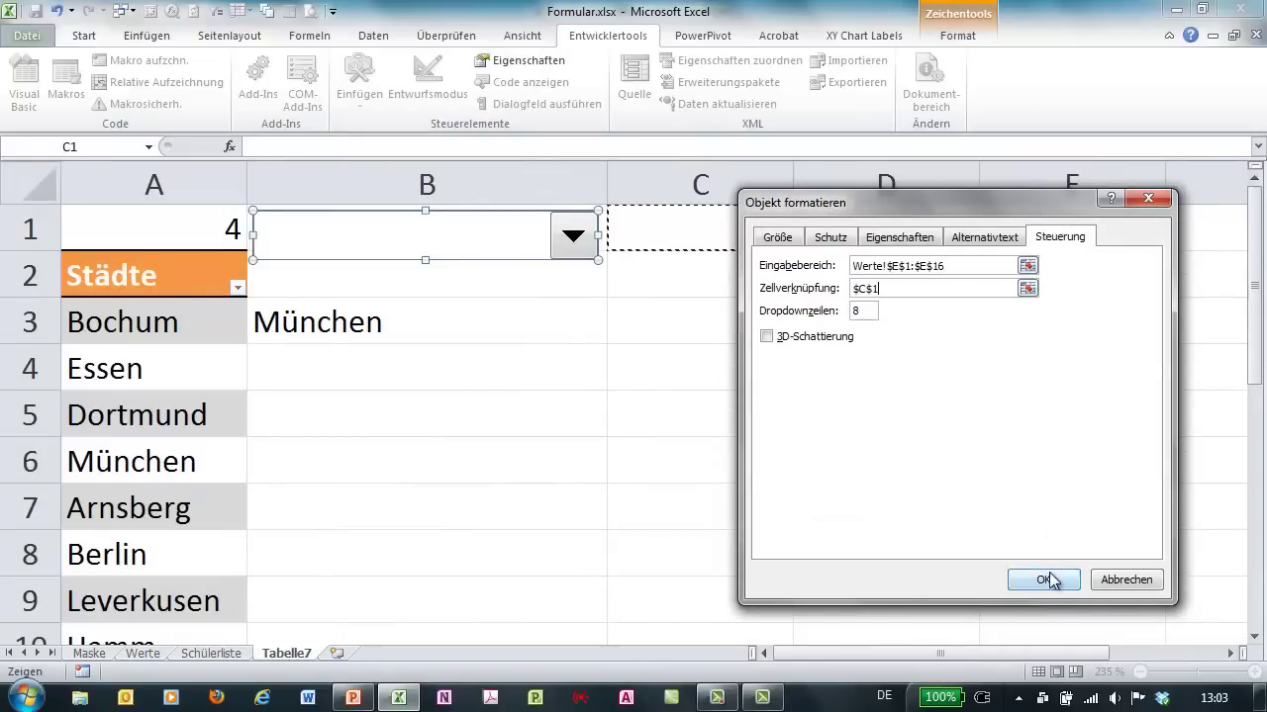
left_click(1048, 580)
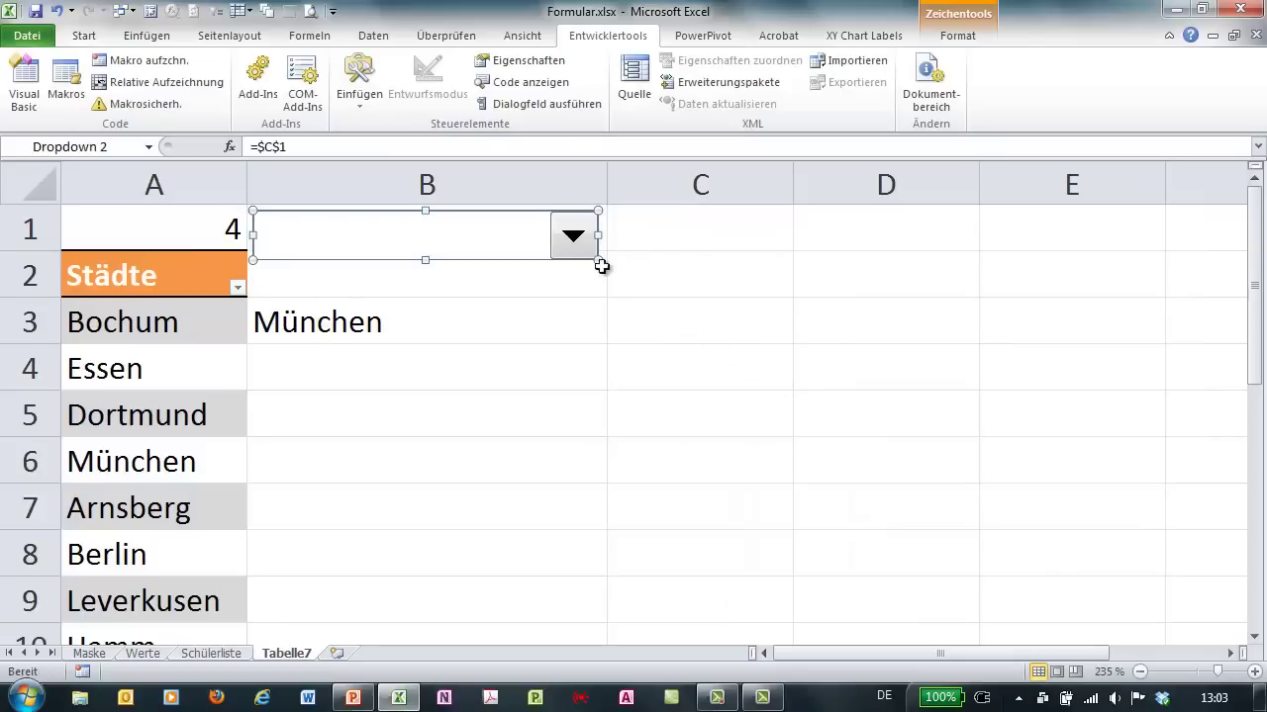
left_click(639, 307)
left_click(575, 242)
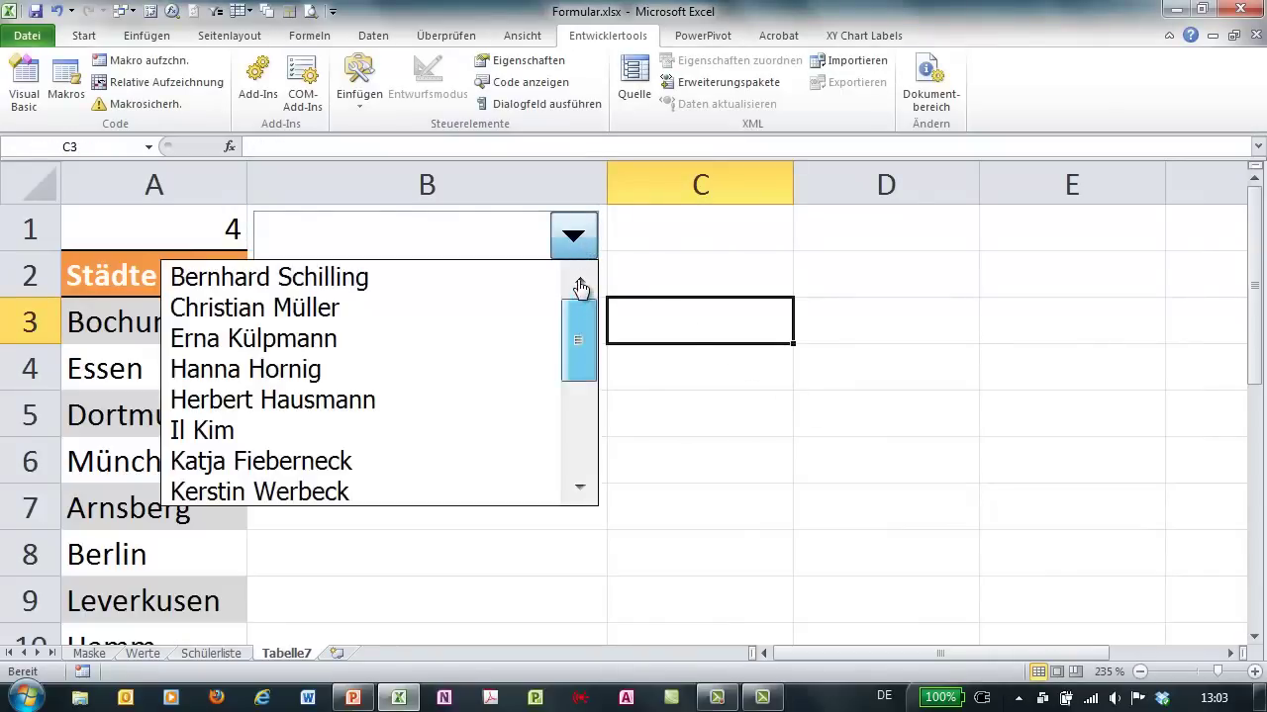
Choose the fifth student from the combo box list and dismiss Excel's warning message.
mouse_move(580, 297)
left_mouse_down()
mouse_move(591, 432)
mouse_move(580, 297)
left_mouse_up()
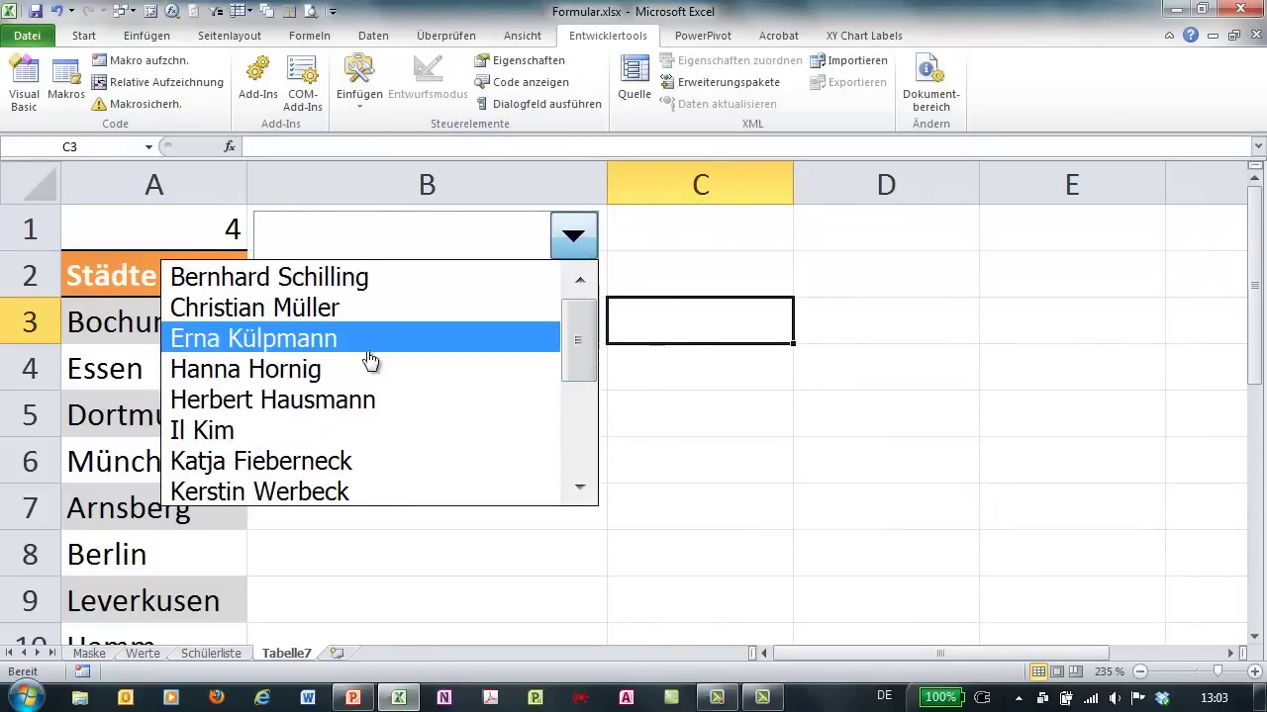
left_click(302, 400)
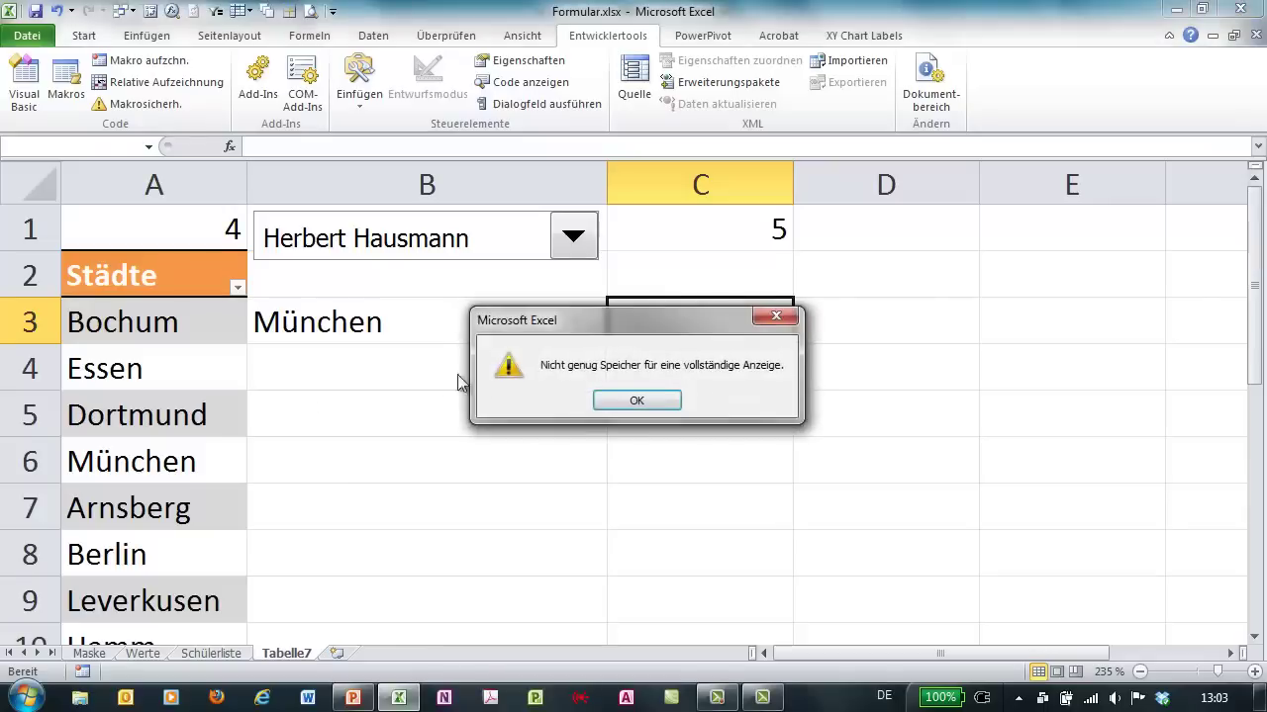
left_click(636, 401)
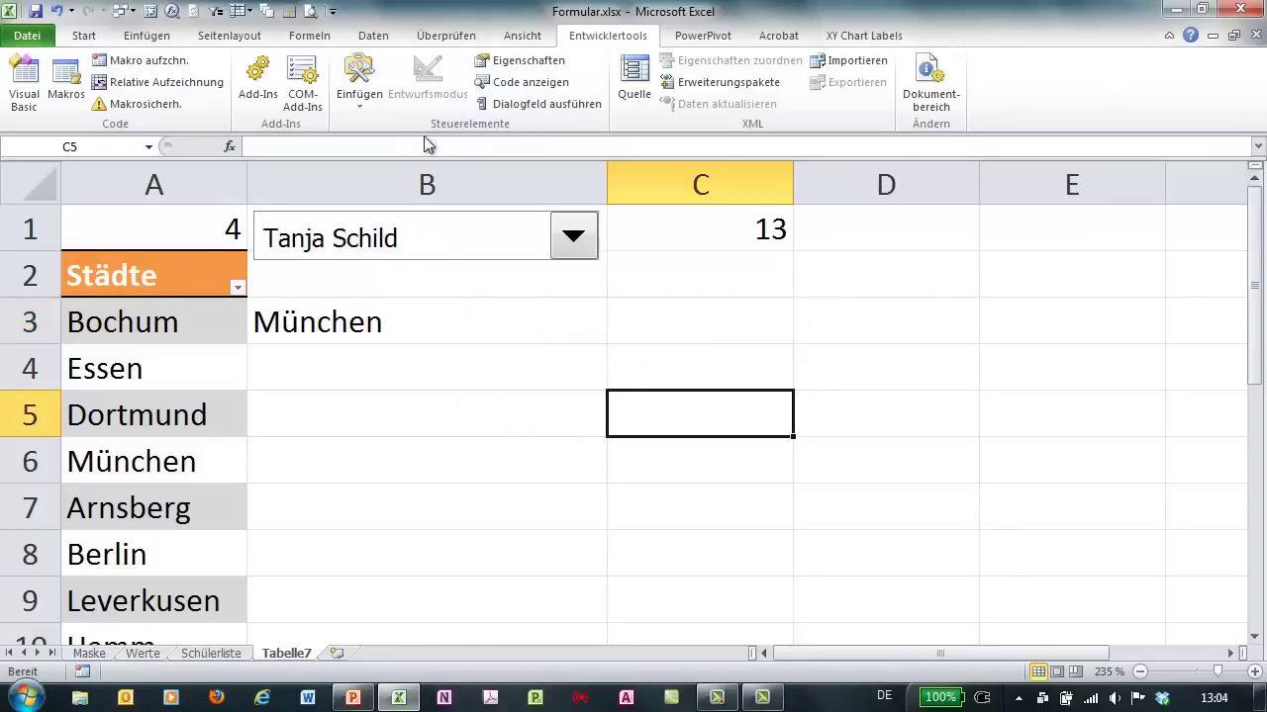
left_click(368, 102)
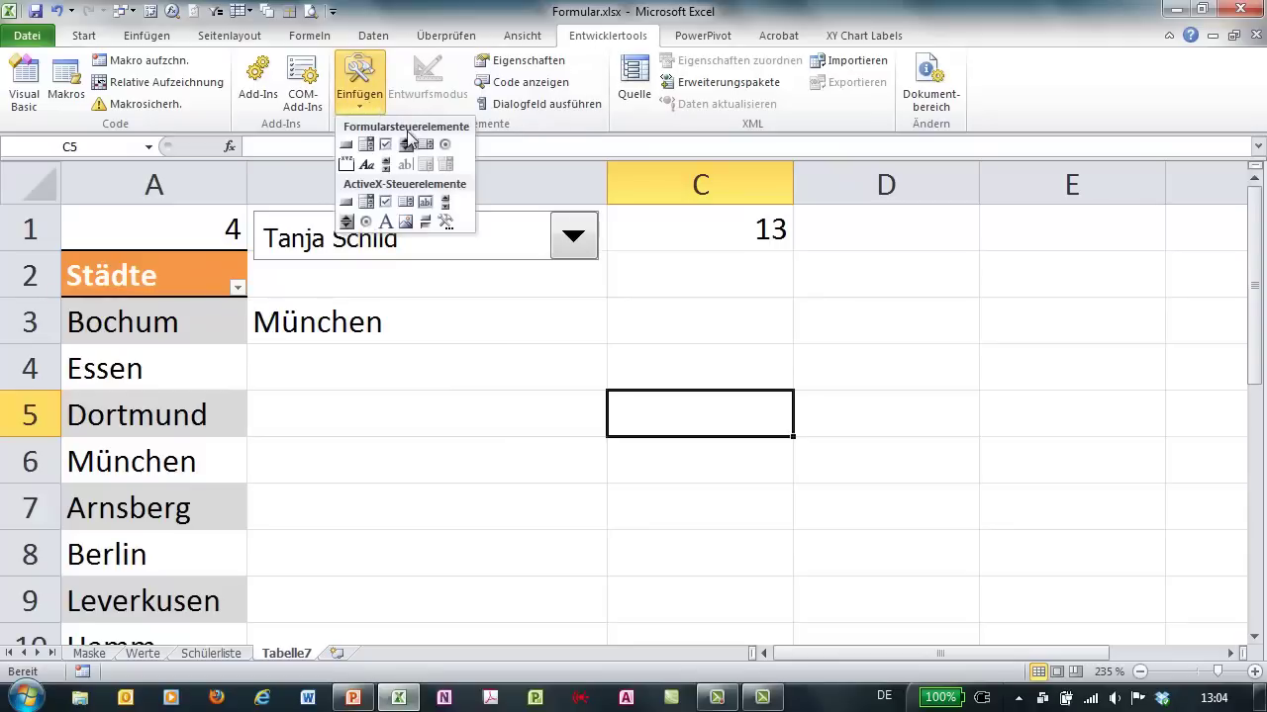